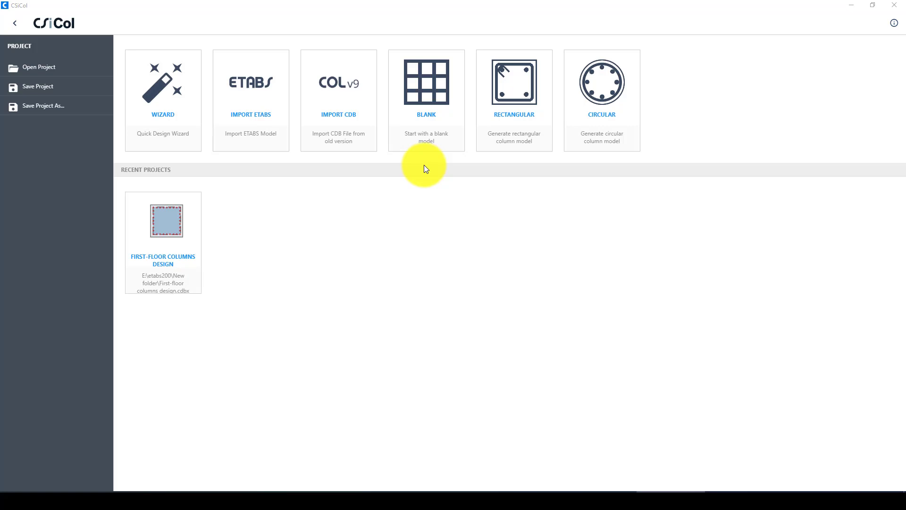
# Step: Start a blank column model and discard the changes to Project 1
pyautogui.moveTo(139, 103); pyautogui.dragTo(673, 437)
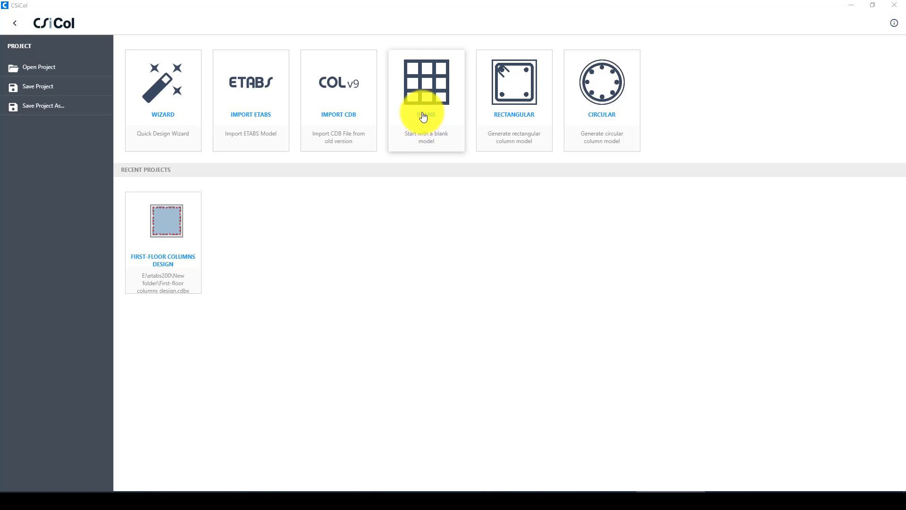
pyautogui.click(429, 129)
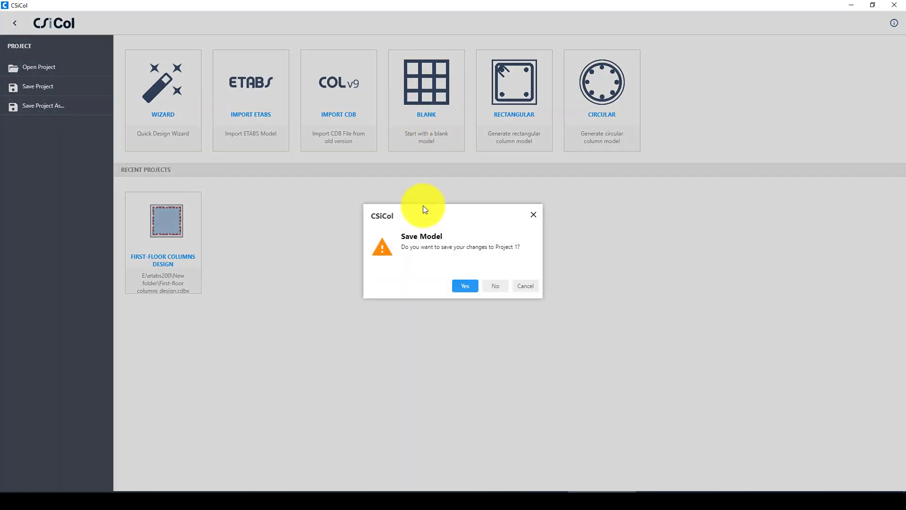
pyautogui.click(491, 285)
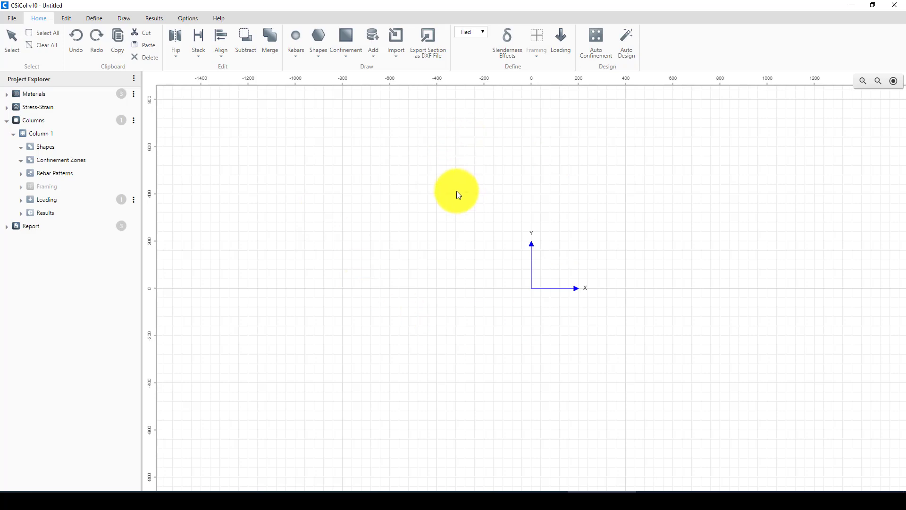
# Step: Fill in the project information with the name Com-Column, the engineer's name and the company KSSE
pyautogui.click(95, 20)
pyautogui.click(12, 47)
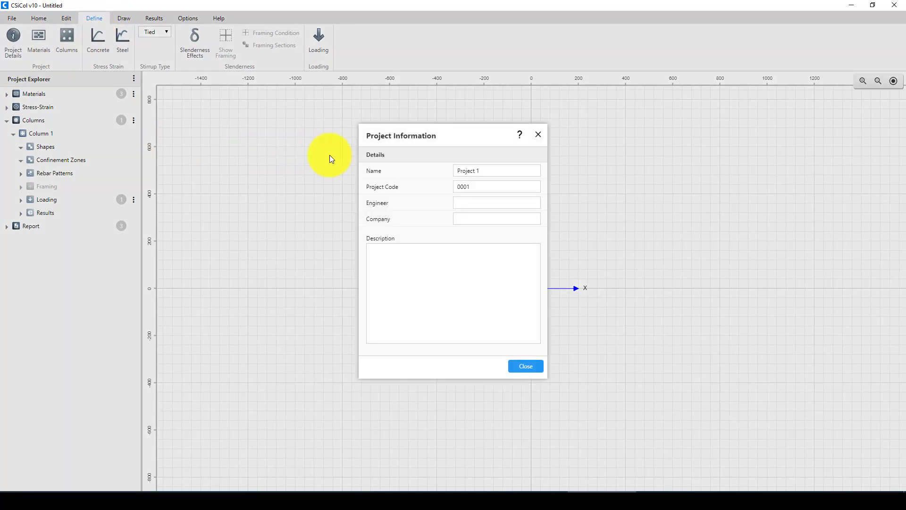
pyautogui.moveTo(485, 172); pyautogui.dragTo(454, 174)
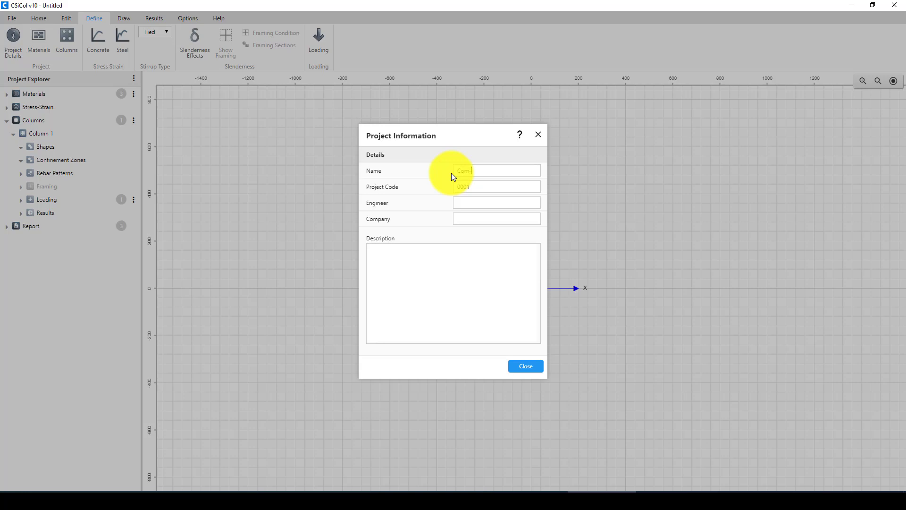
pyautogui.write('lumn')
pyautogui.click(478, 190)
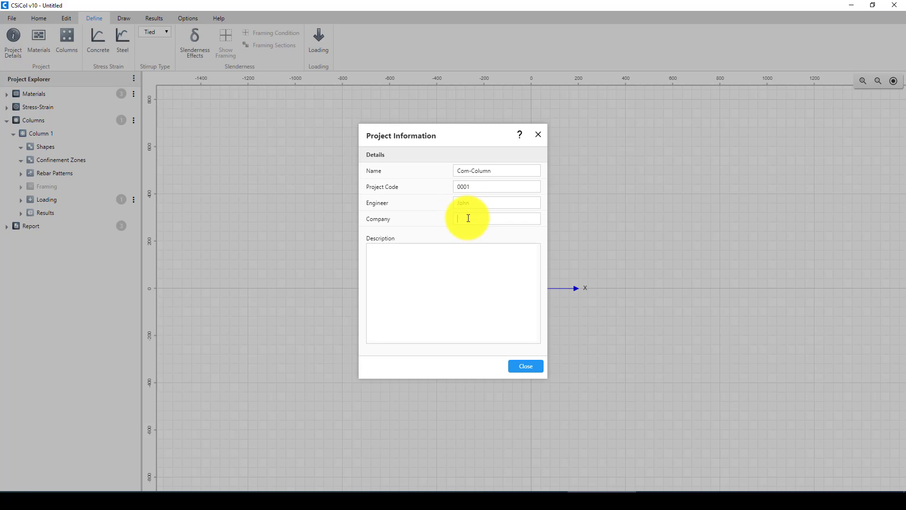
pyautogui.click(439, 279)
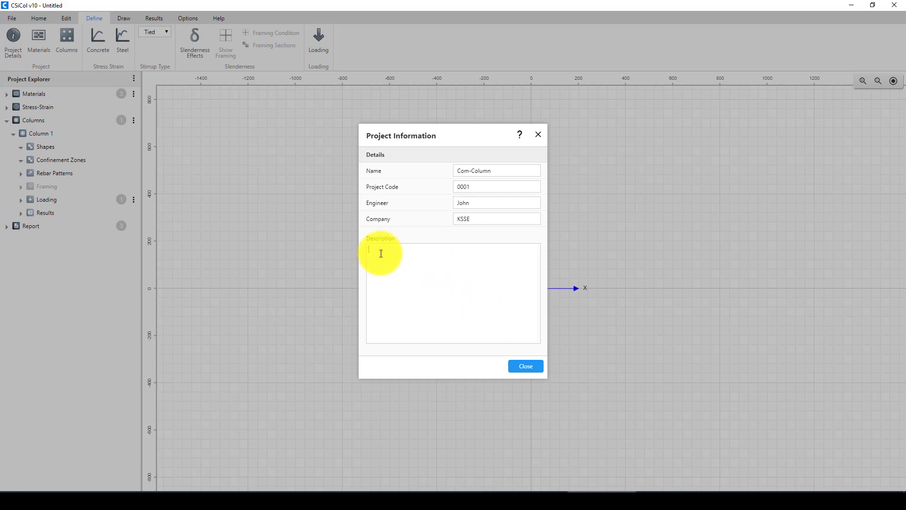
pyautogui.click(525, 367)
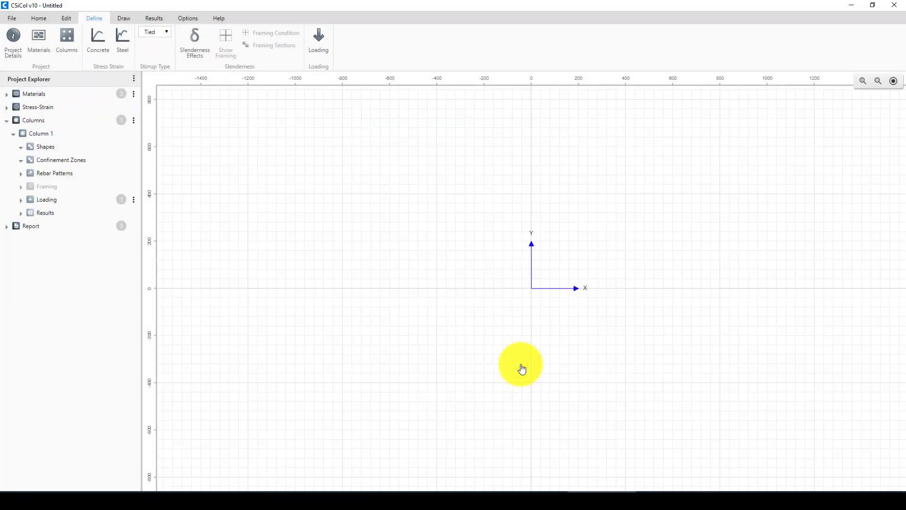
# Step: Add C40 concrete from the China material library to the project's materials
pyautogui.click(43, 38)
pyautogui.moveTo(454, 118); pyautogui.dragTo(359, 115)
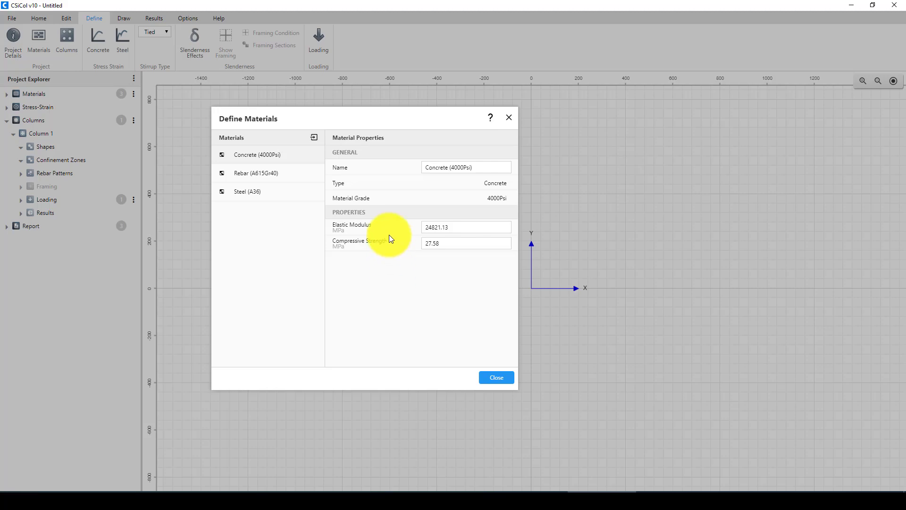
pyautogui.click(313, 139)
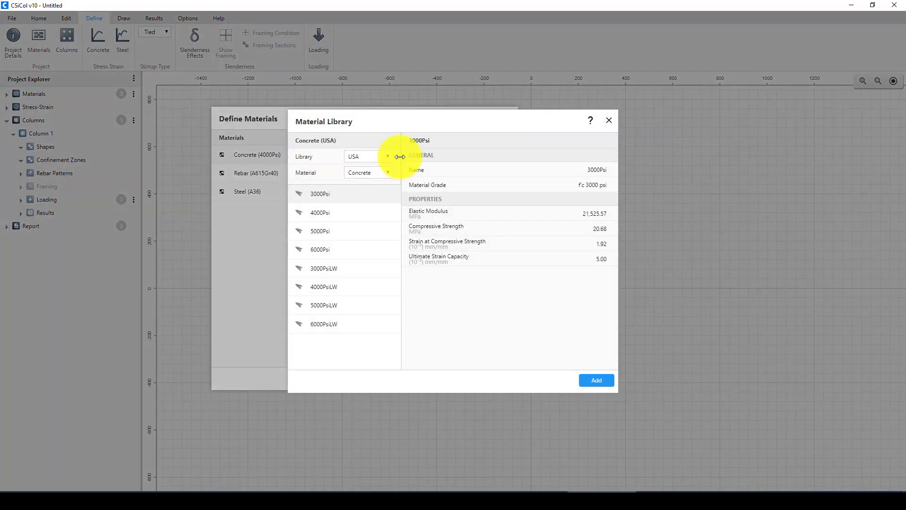
pyautogui.click(382, 157)
pyautogui.click(375, 176)
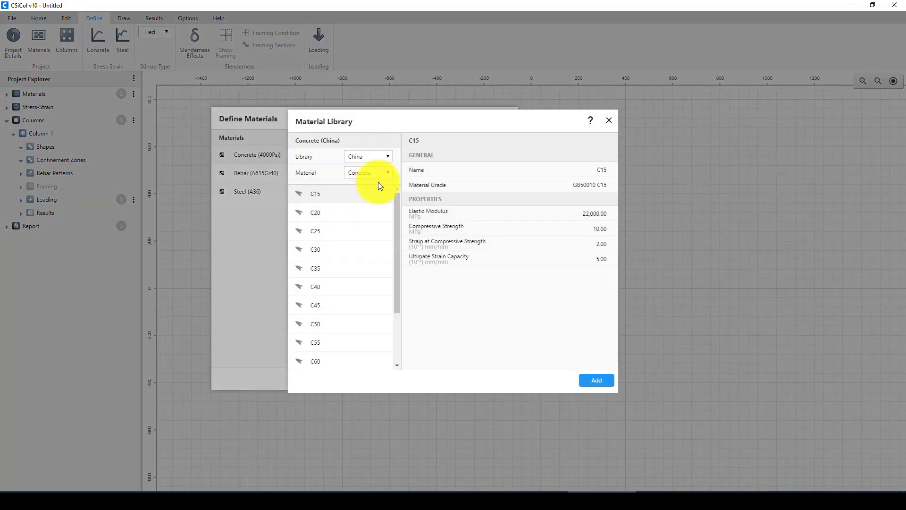
pyautogui.click(323, 294)
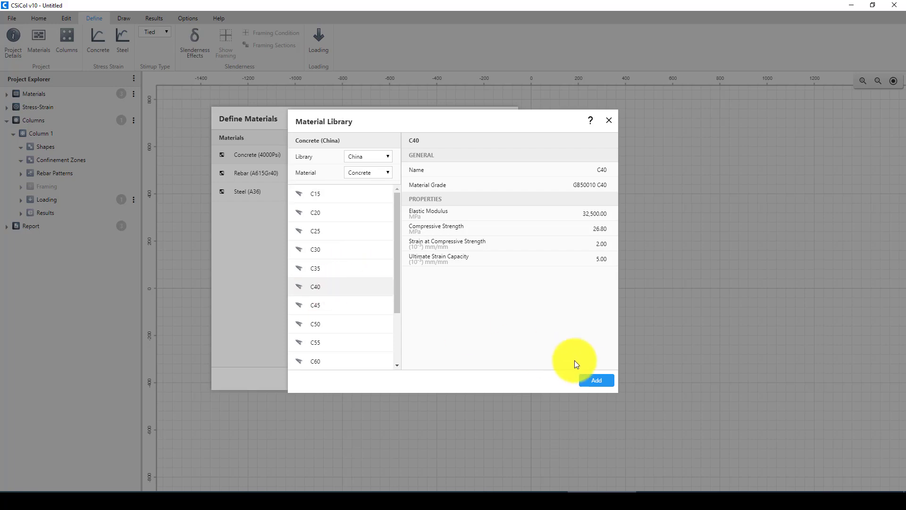
pyautogui.click(595, 380)
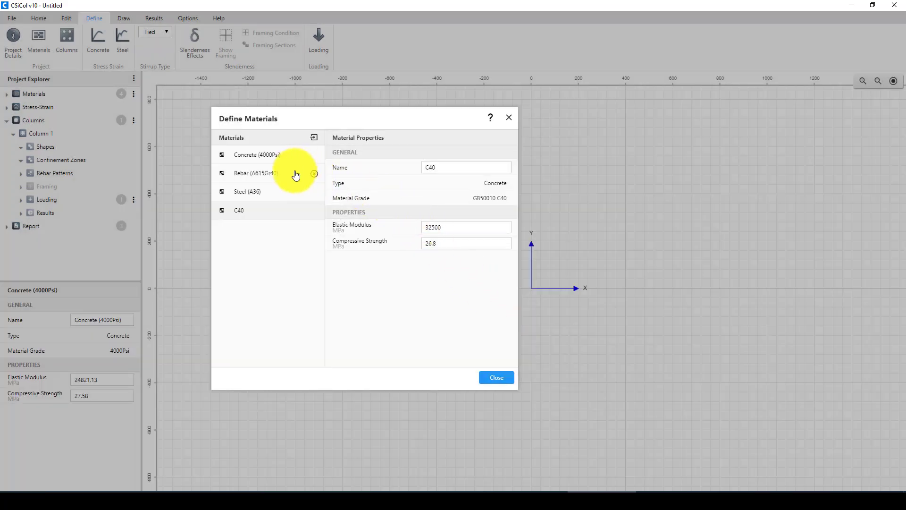
# Step: Add HRB400 rebar from the China material library and finish defining the materials
pyautogui.click(313, 138)
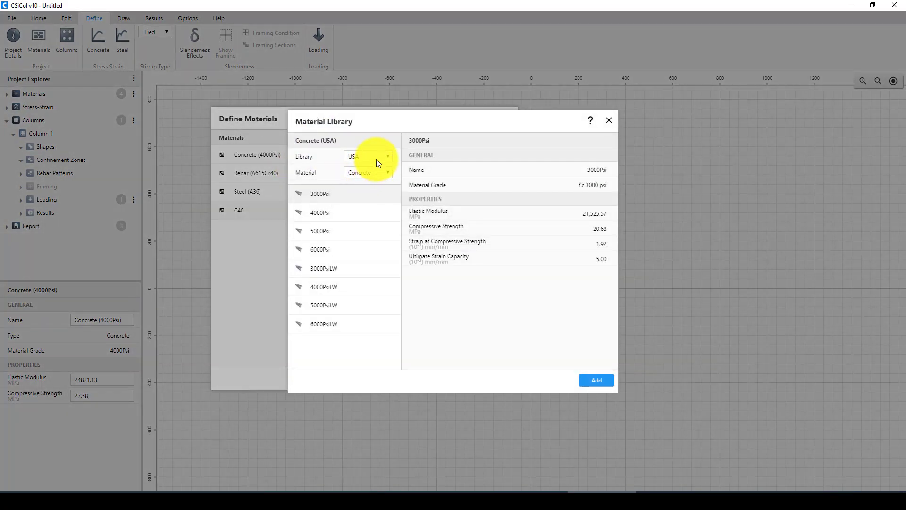
pyautogui.click(376, 159)
pyautogui.click(376, 177)
pyautogui.click(377, 174)
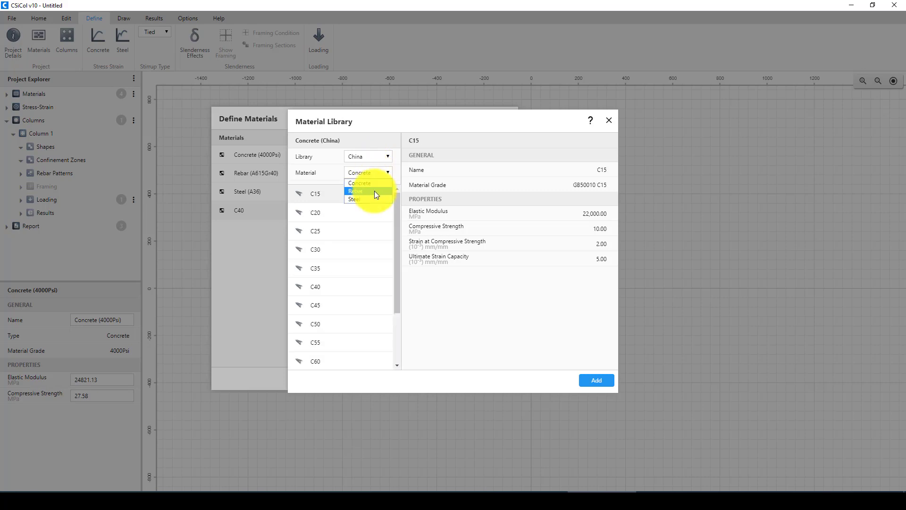
pyautogui.click(375, 191)
pyautogui.click(326, 233)
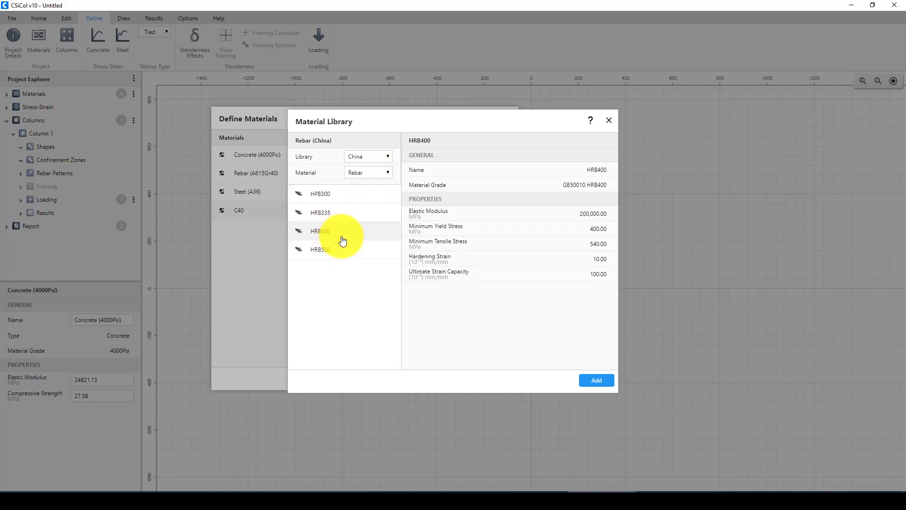
pyautogui.click(596, 382)
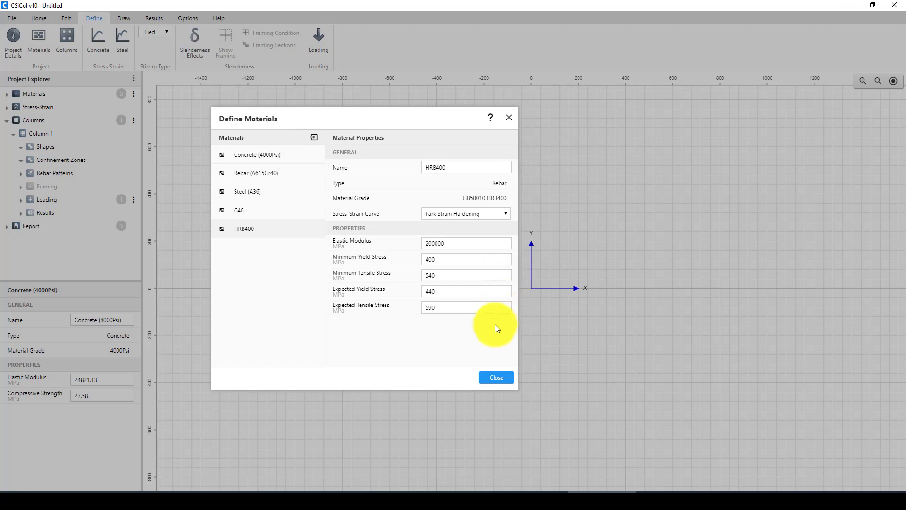
pyautogui.click(495, 381)
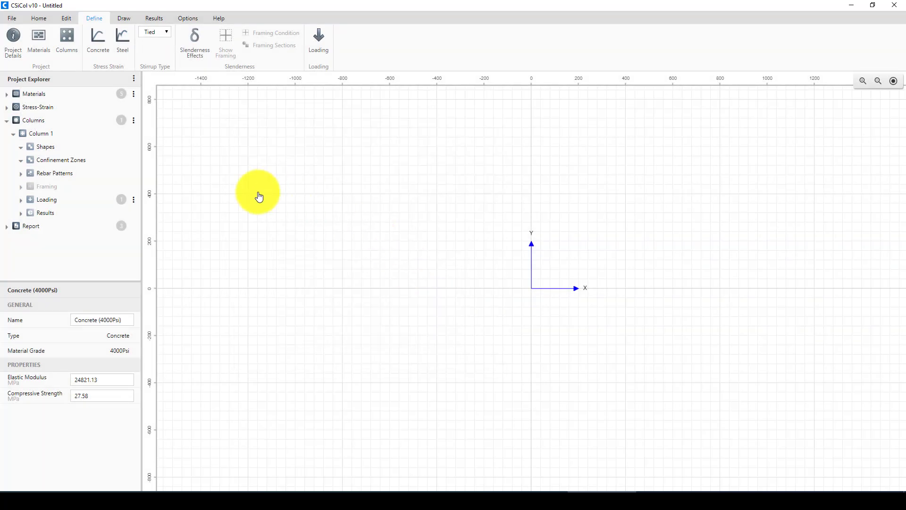
# Step: Show the drawing tools and look over the available rebar and concrete shape options
pyautogui.click(124, 18)
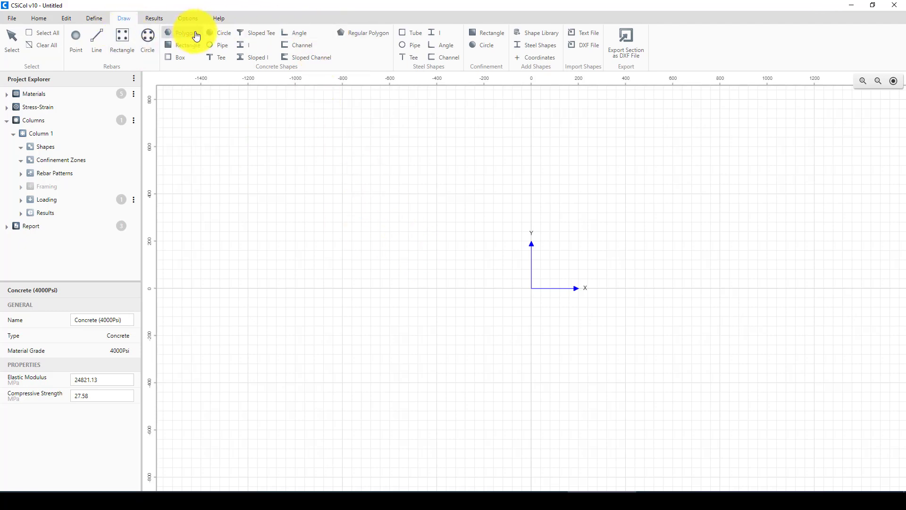
pyautogui.click(97, 41)
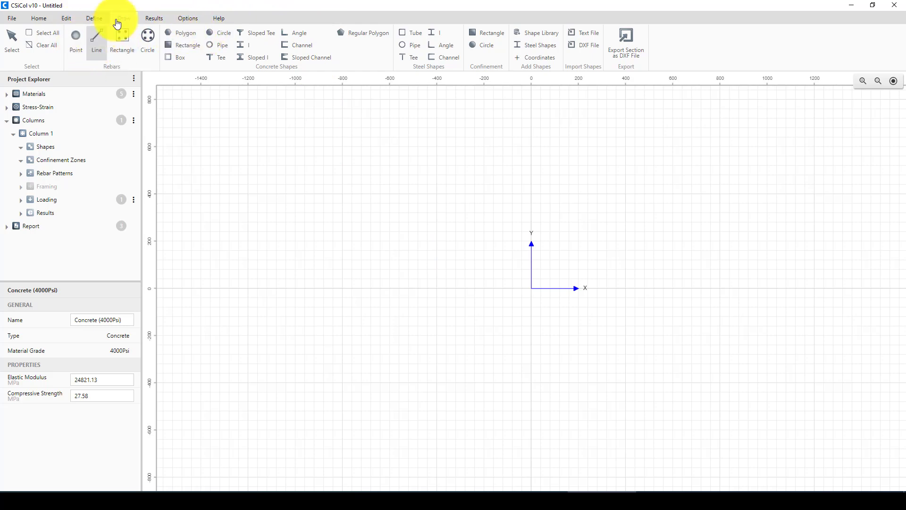
pyautogui.click(120, 39)
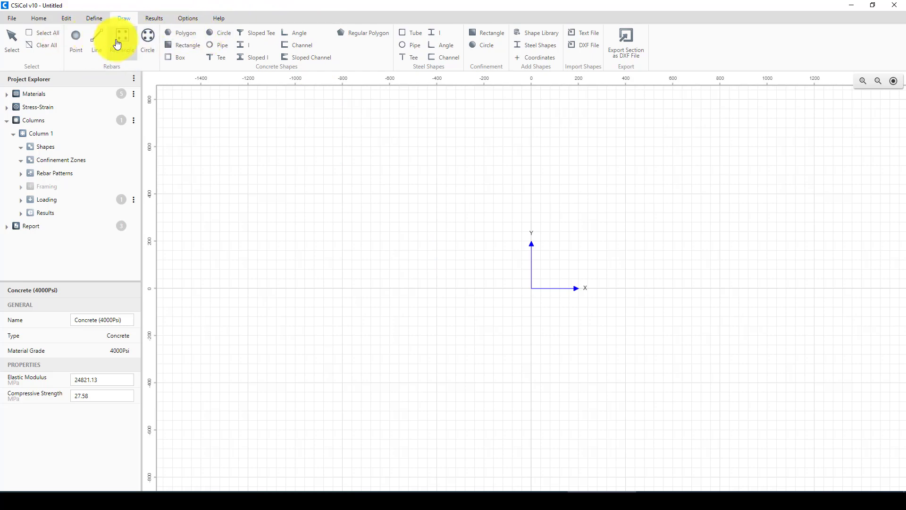
pyautogui.click(171, 37)
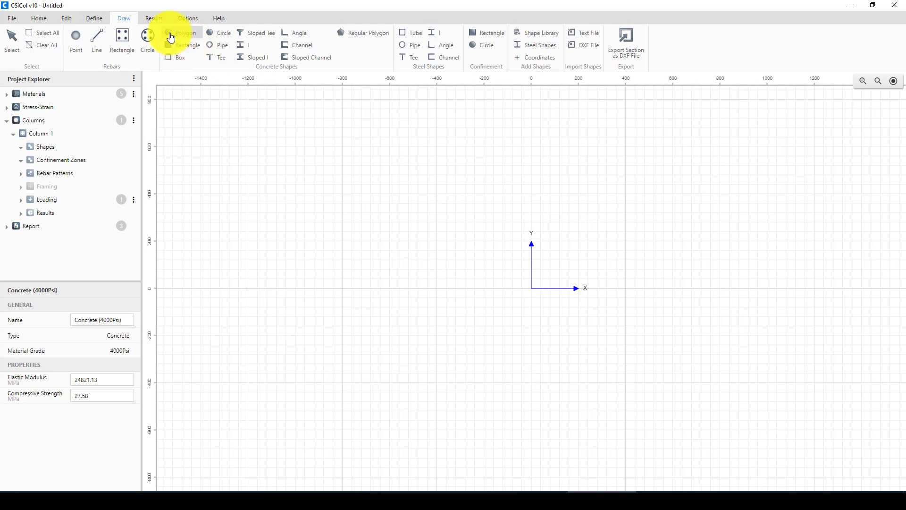
pyautogui.click(306, 59)
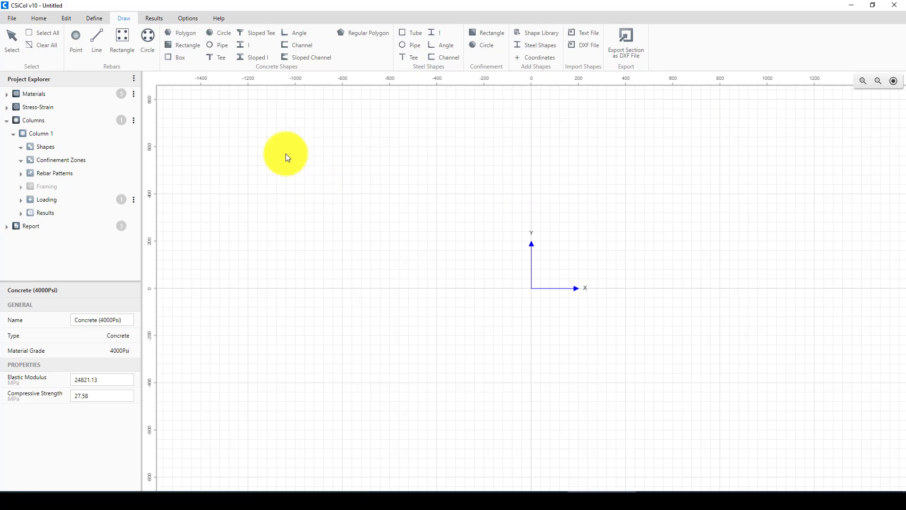
# Step: Draw an irregular eight-vertex concrete polygon around the origin, about 1360 mm wide and 1280 mm high
pyautogui.click(181, 40)
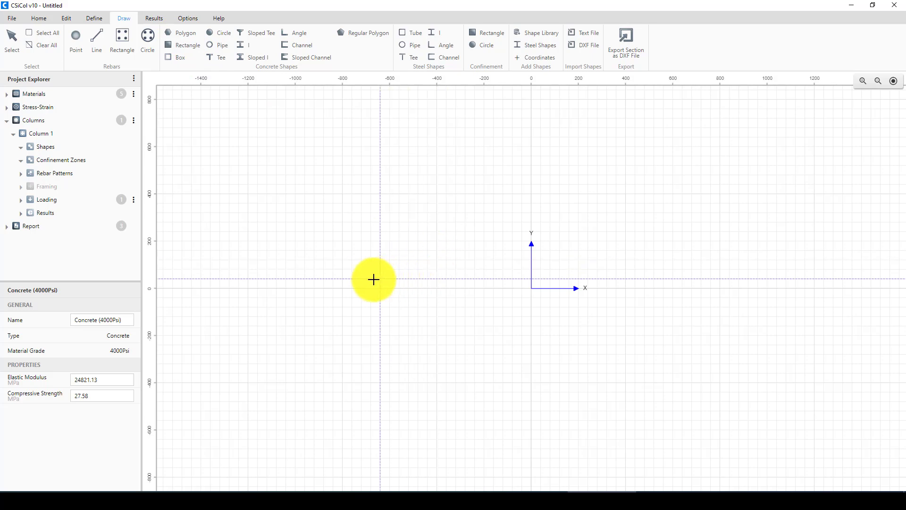
pyautogui.click(371, 223)
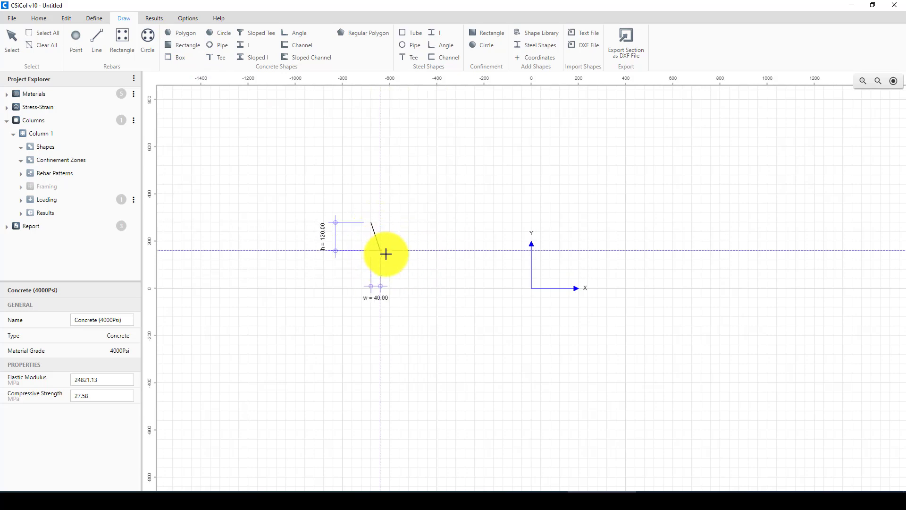
pyautogui.click(493, 146)
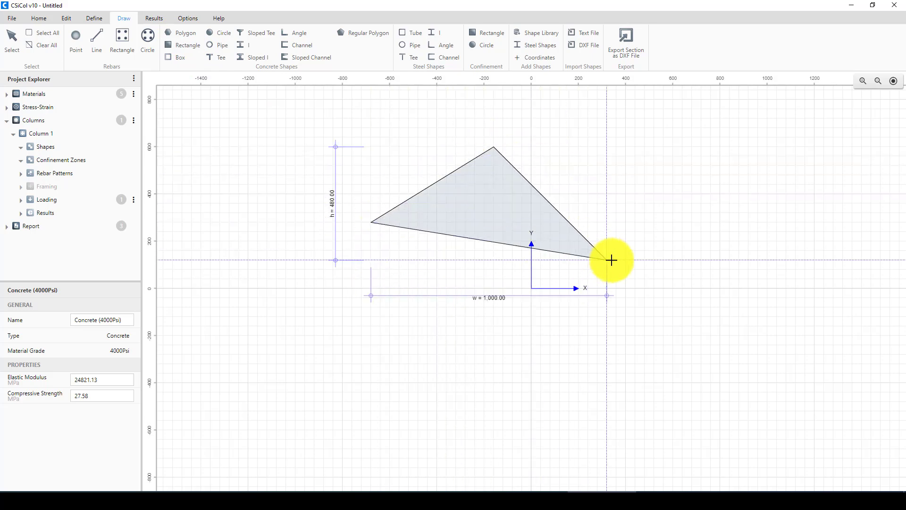
pyautogui.click(614, 260)
pyautogui.click(580, 392)
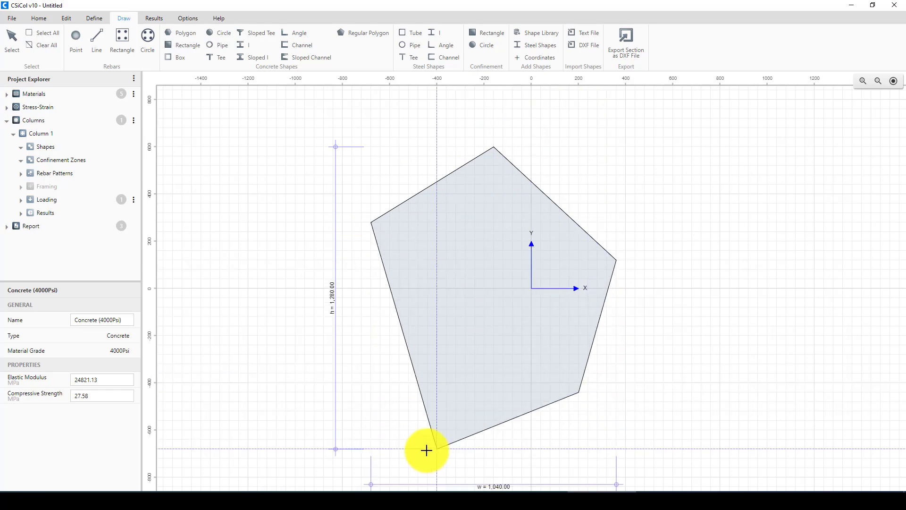
pyautogui.click(427, 448)
pyautogui.click(295, 401)
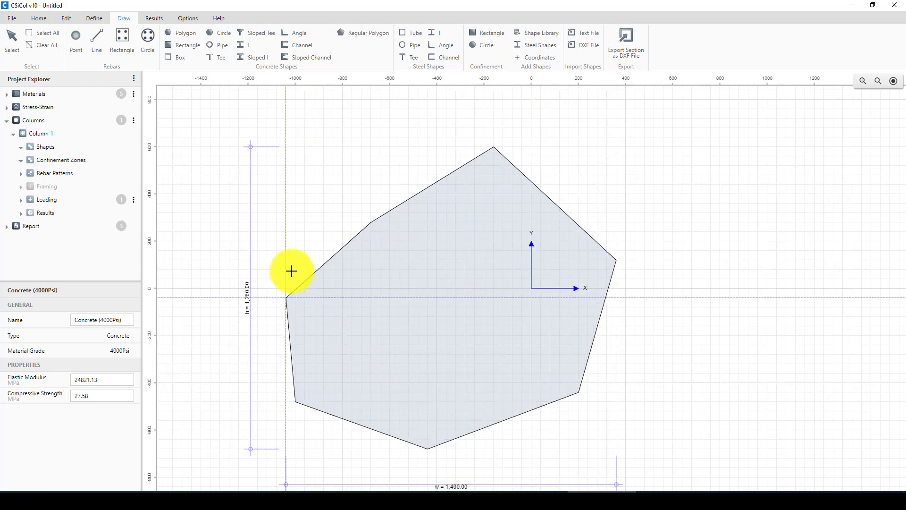
pyautogui.click(296, 250)
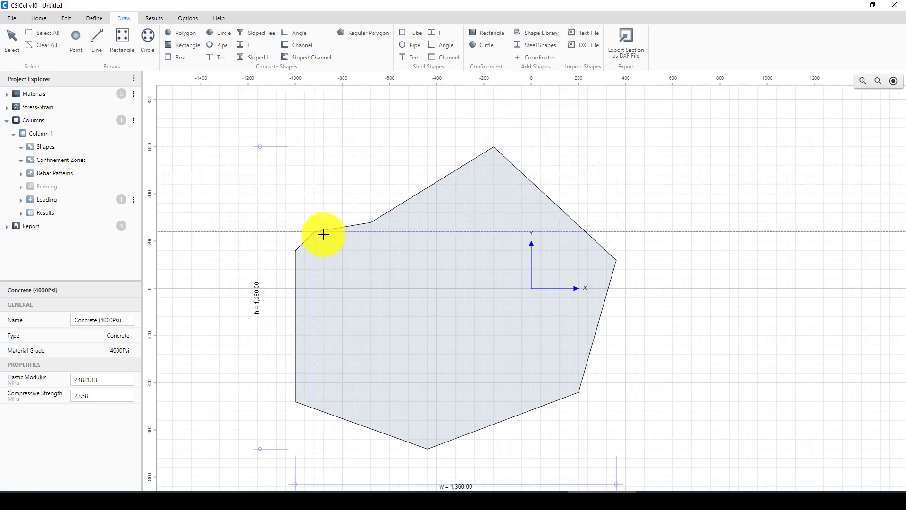
pyautogui.doubleClick(332, 232)
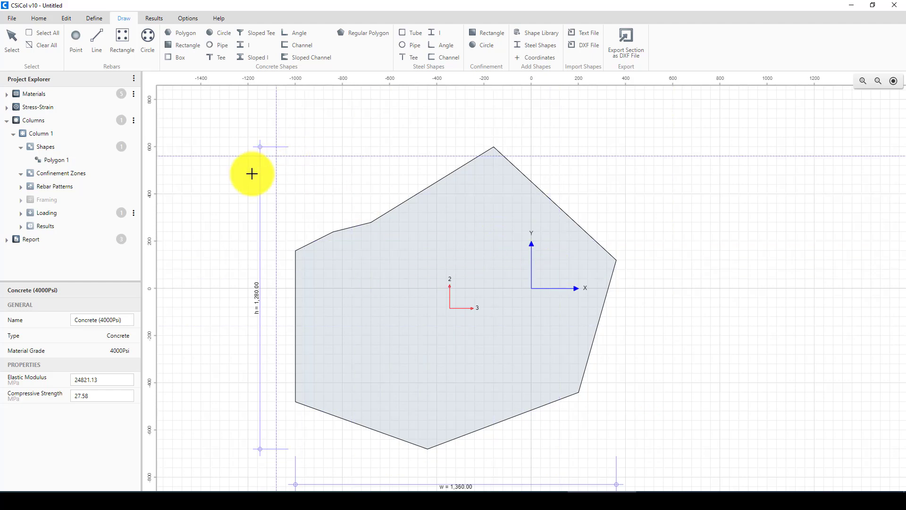
# Step: Draw a concrete rectangle about 1200 mm wide and 1600 mm high on the +X side of the polygon
pyautogui.scroll(-3, 310, 211)
pyautogui.click(185, 45)
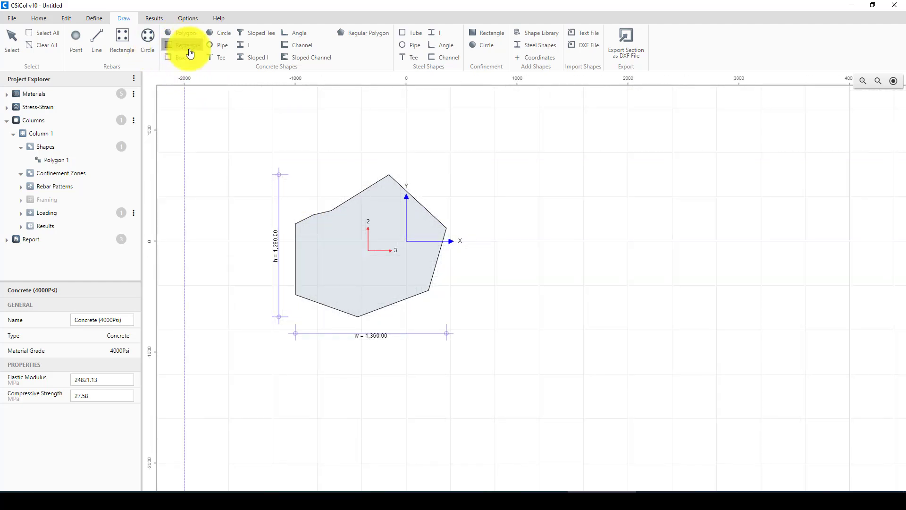
pyautogui.click(548, 208)
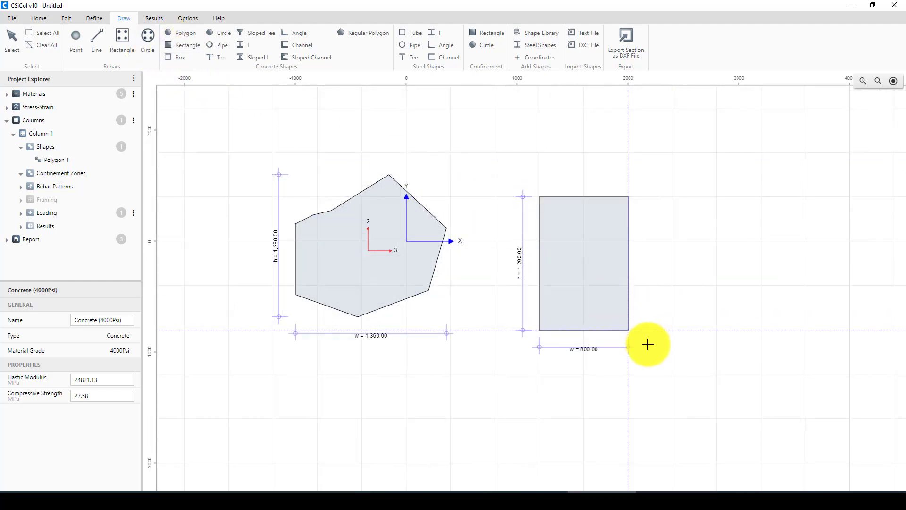
pyautogui.click(650, 359)
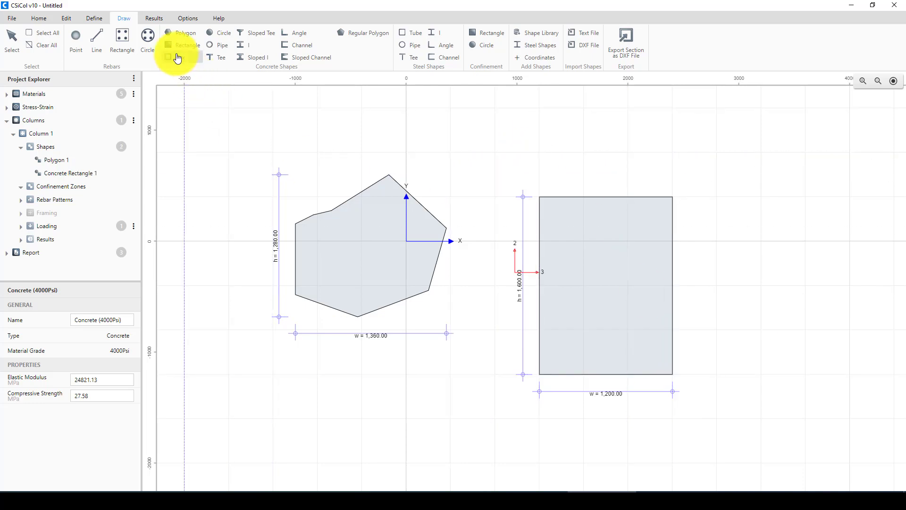
# Step: Draw a hollow concrete box about 2000 mm wide and 2800 mm high beyond the rectangle, with walls about 600 mm thick
pyautogui.scroll(-2, 211, 175)
pyautogui.click(539, 189)
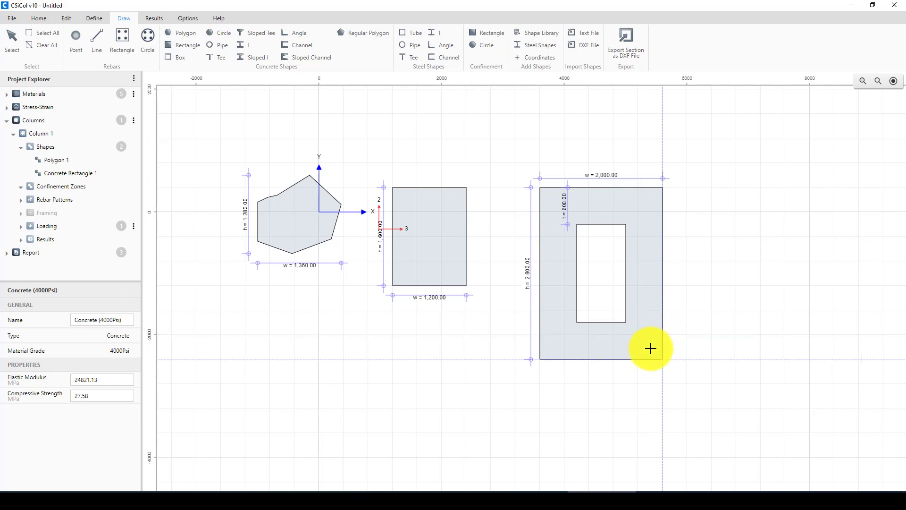
pyautogui.click(657, 357)
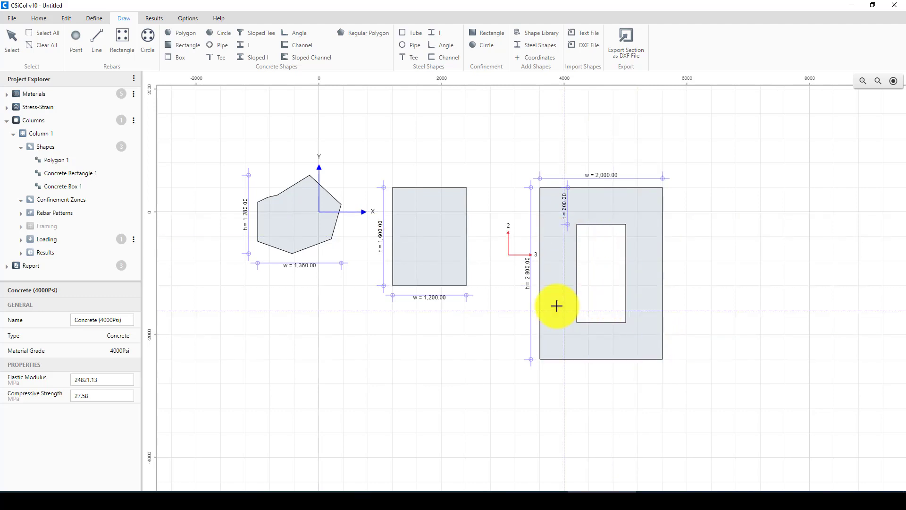
# Step: Draw a solid concrete circle of about 2000 mm radius on the +X side, above the hollow box
pyautogui.scroll(-2, 338, 278)
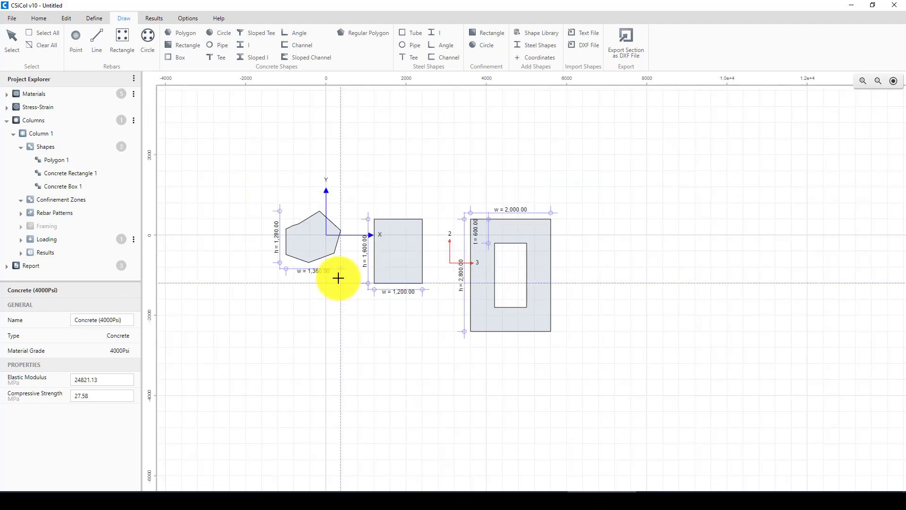
pyautogui.click(211, 33)
pyautogui.click(675, 240)
# Step: Draw a concrete pipe beyond the circle with an outer radius of about 3819 mm and a wall about 1146 mm thick
pyautogui.scroll(-3, 346, 200)
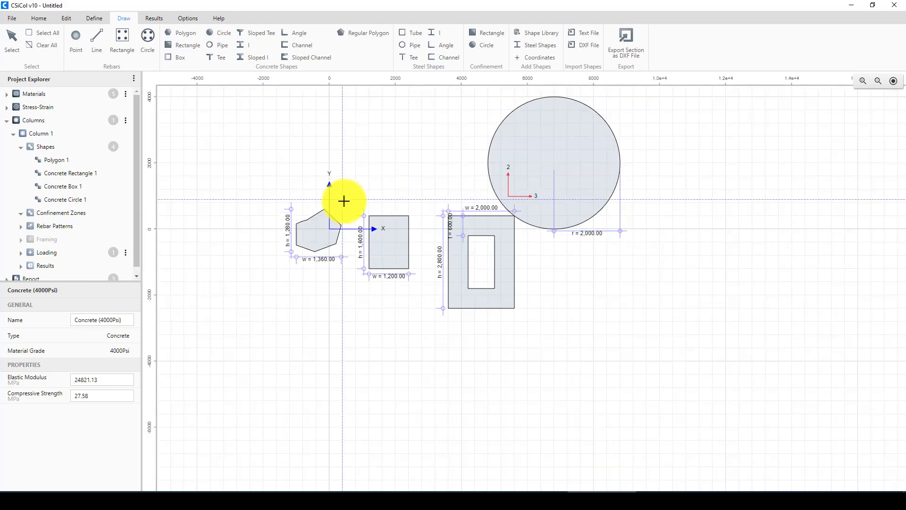
pyautogui.click(224, 48)
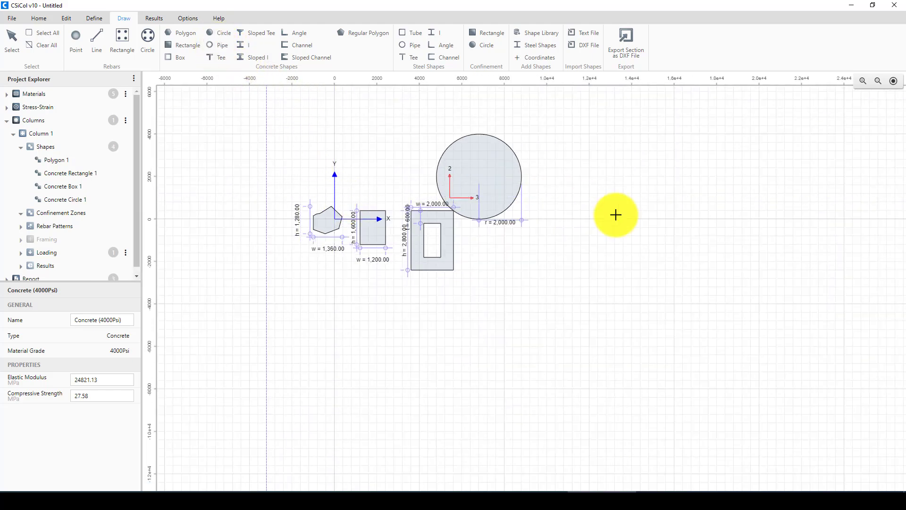
pyautogui.click(639, 221)
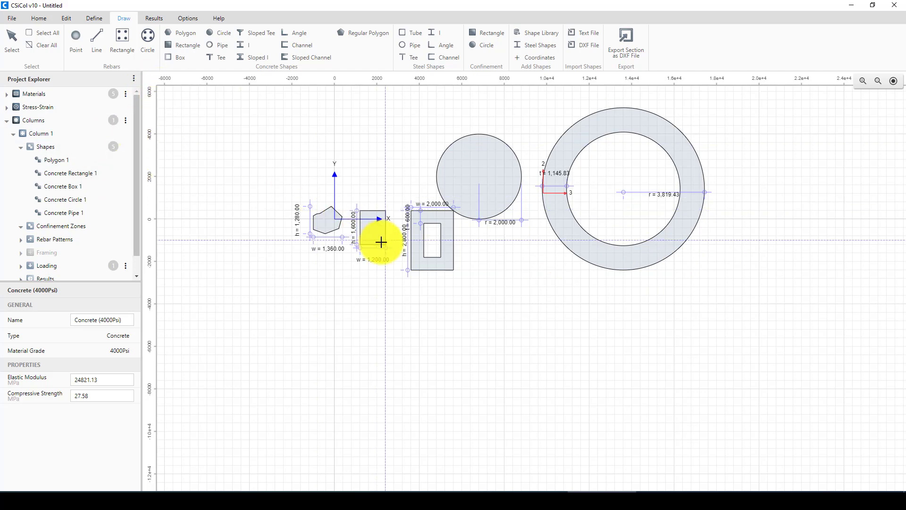
pyautogui.press('Escape')
# Step: Delete all the drawn concrete shapes from the column section
pyautogui.click(584, 143)
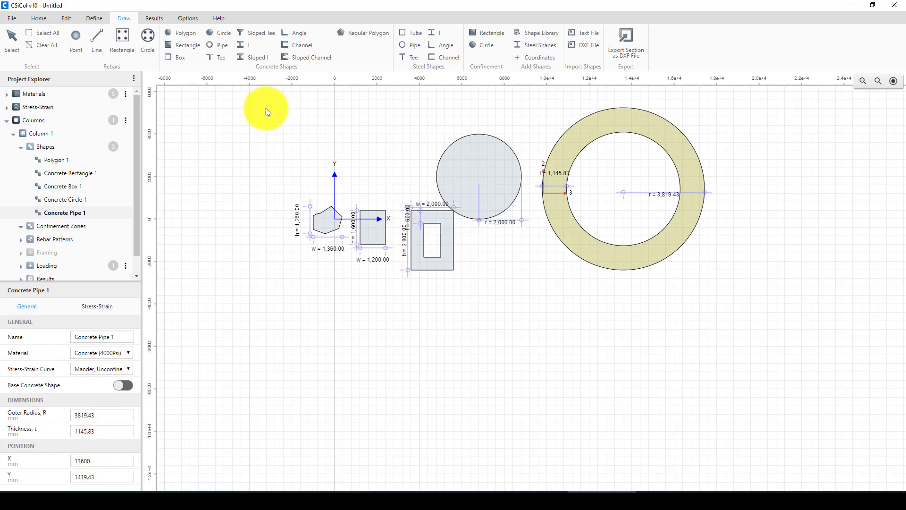
pyautogui.moveTo(265, 108); pyautogui.dragTo(753, 307)
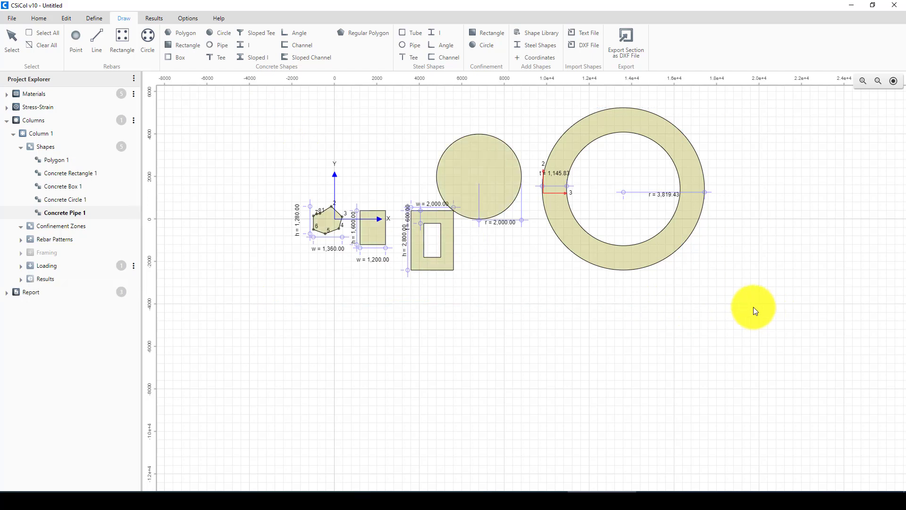
pyautogui.press('Delete')
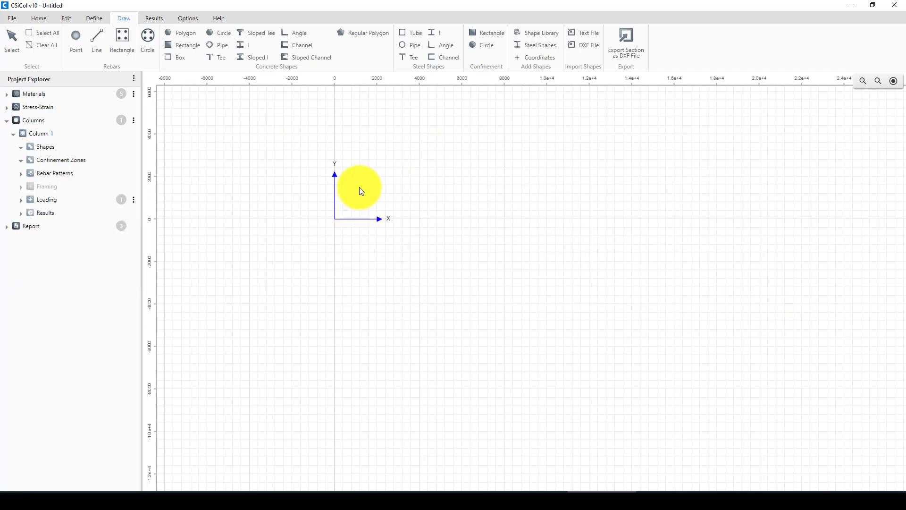
# Step: Draw a five-sided regular concrete polygon centred at the origin with a radius of about 2800 mm
pyautogui.scroll(3, 273, 157)
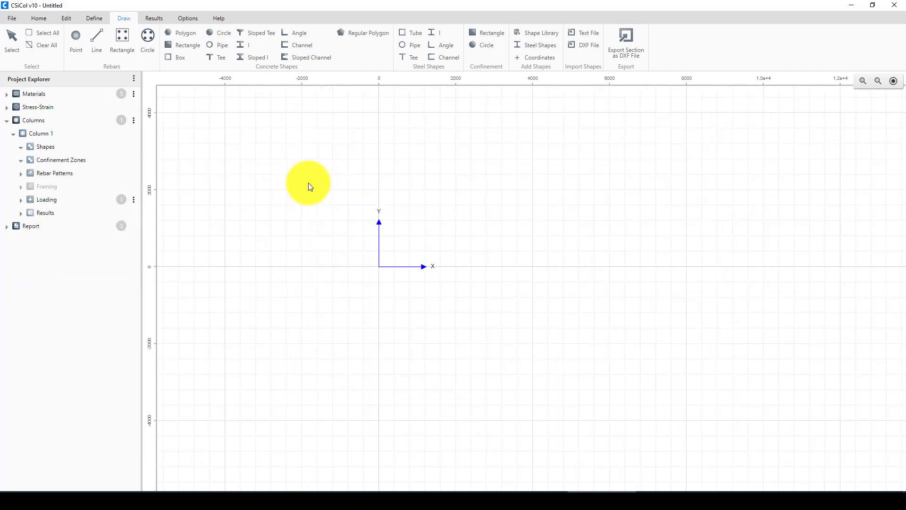
pyautogui.scroll(1, 348, 206)
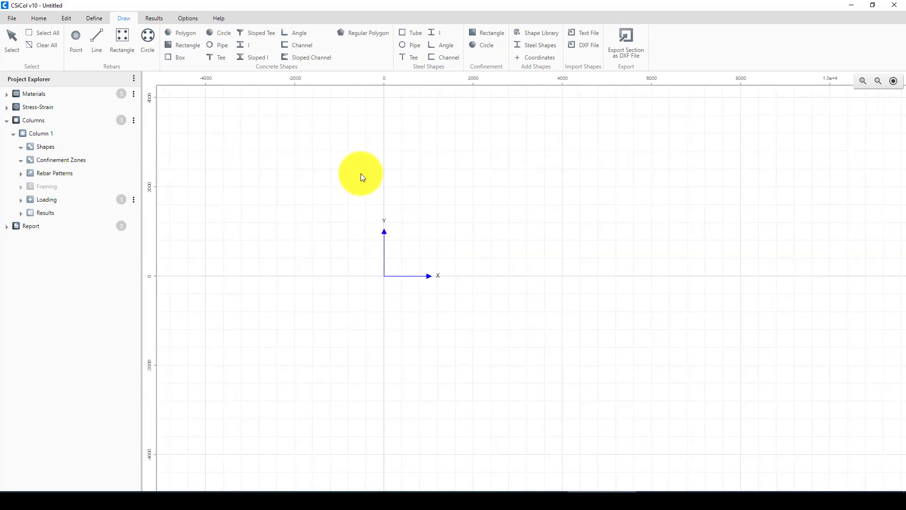
pyautogui.click(365, 34)
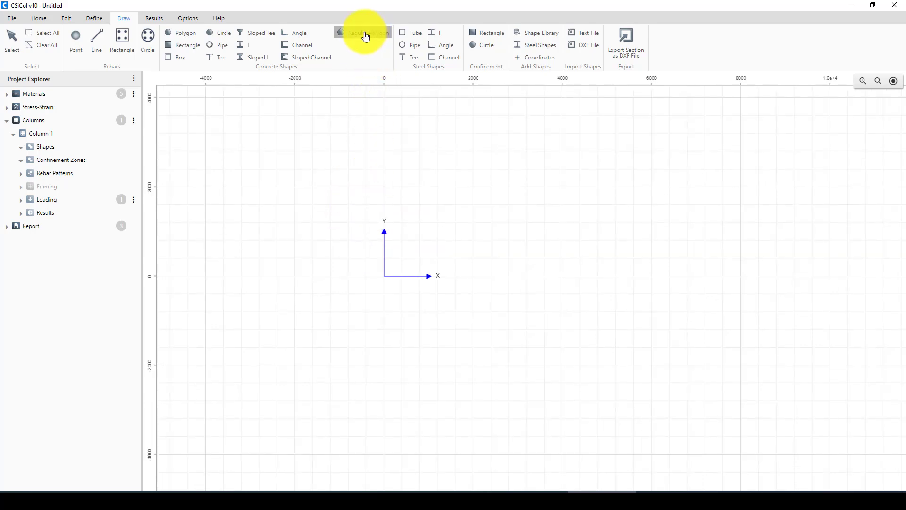
pyautogui.click(384, 276)
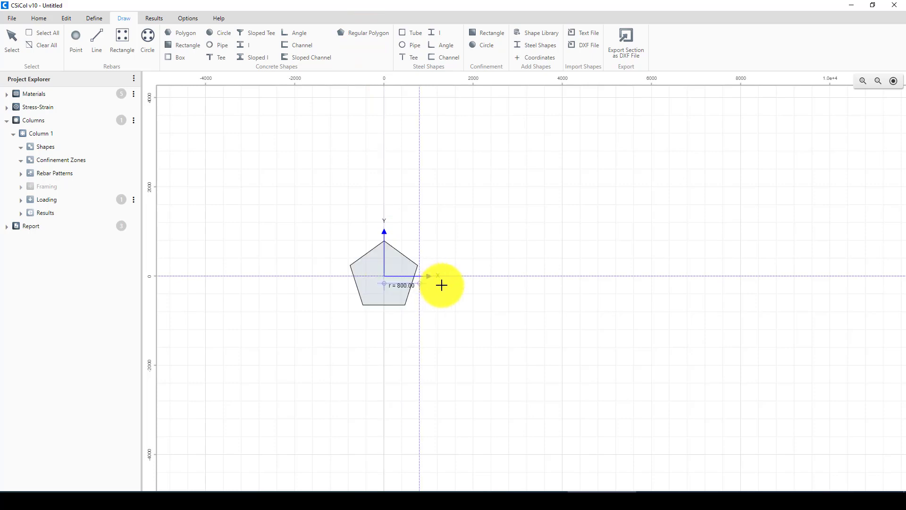
pyautogui.click(515, 282)
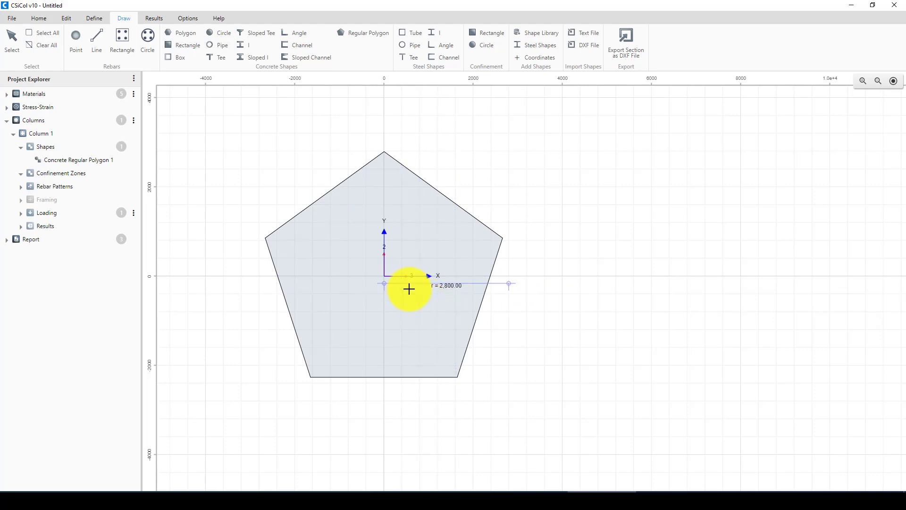
# Step: Set the regular polygon's radius to 3000 mm and its number of sides to 8
pyautogui.click(441, 240)
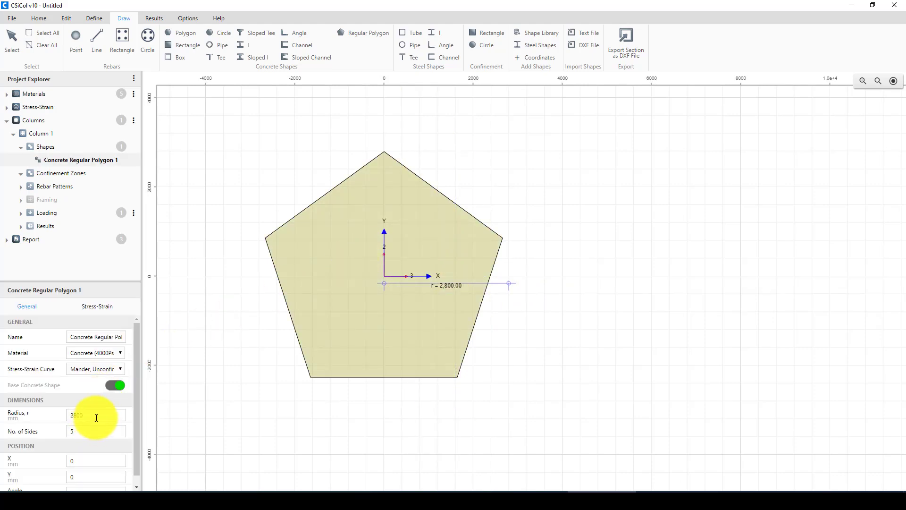
pyautogui.doubleClick(72, 418)
pyautogui.write('3000')
pyautogui.click(97, 432)
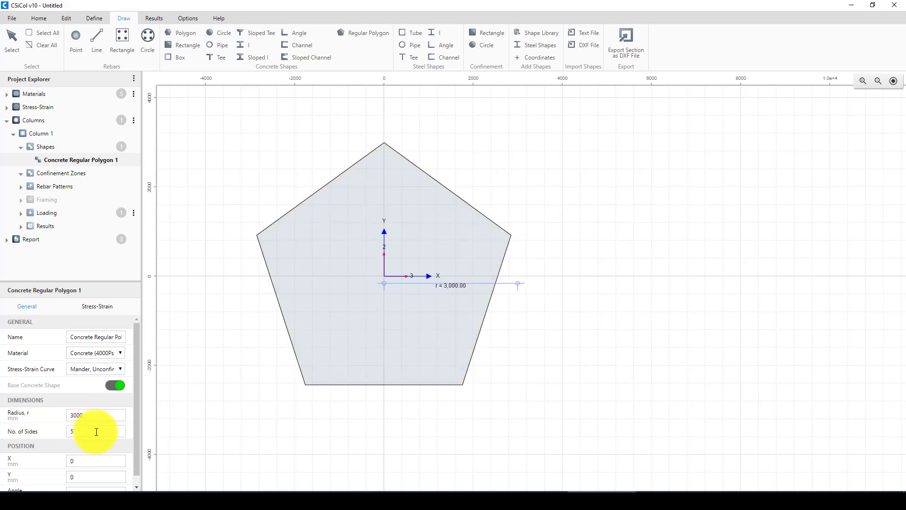
pyautogui.press('BackSpace')
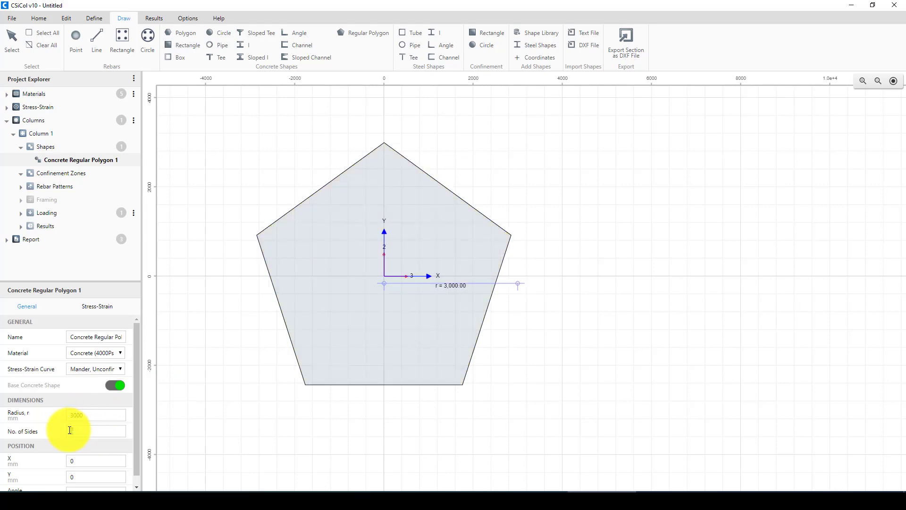
pyautogui.write('8')
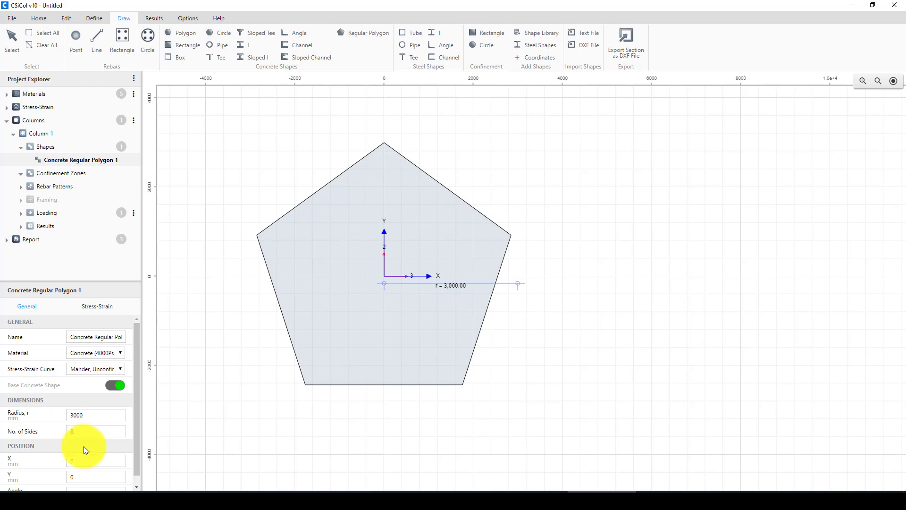
pyautogui.press('Return')
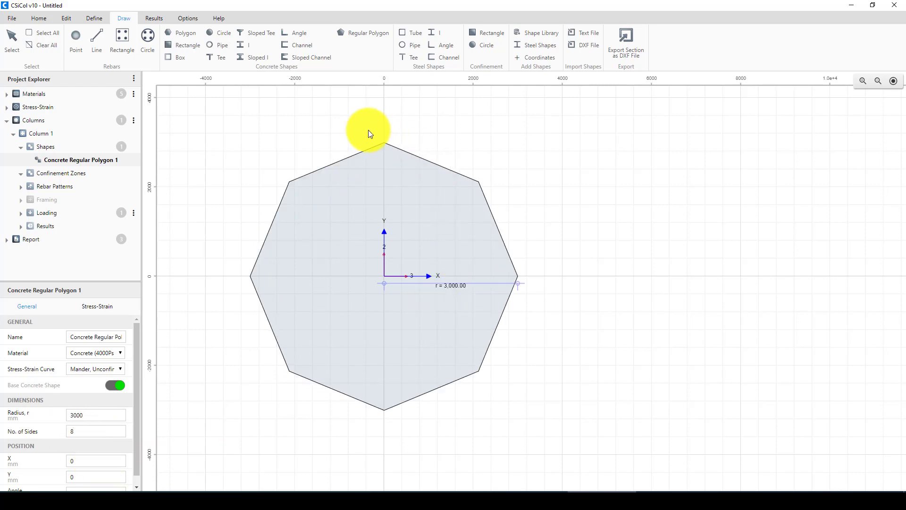
# Step: Draw a circular rebar pattern centred at the origin inside the octagon, with a radius of about 2400 mm
pyautogui.scroll(-2, 481, 256)
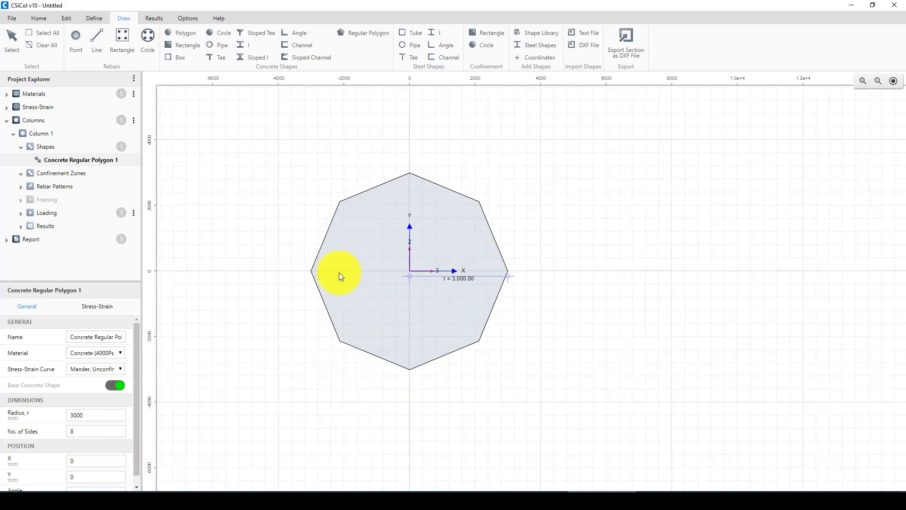
pyautogui.scroll(2, 339, 273)
pyautogui.click(277, 272)
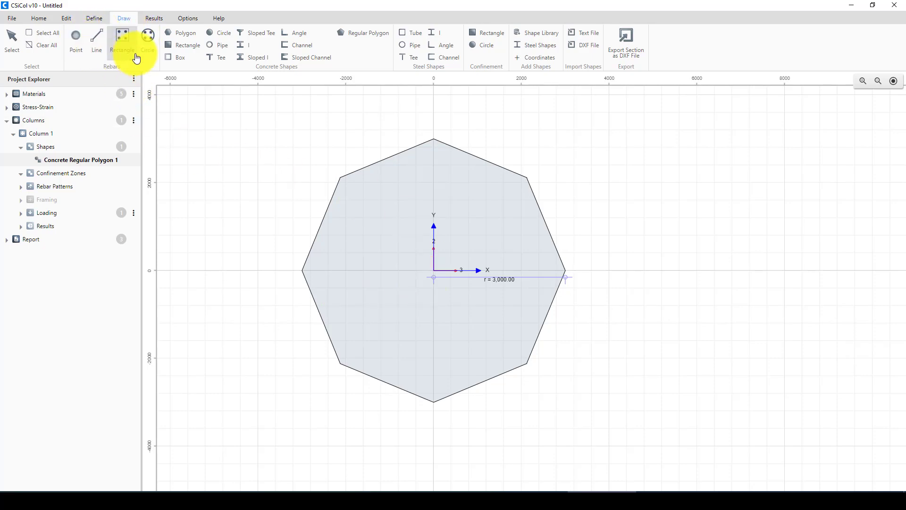
pyautogui.click(148, 37)
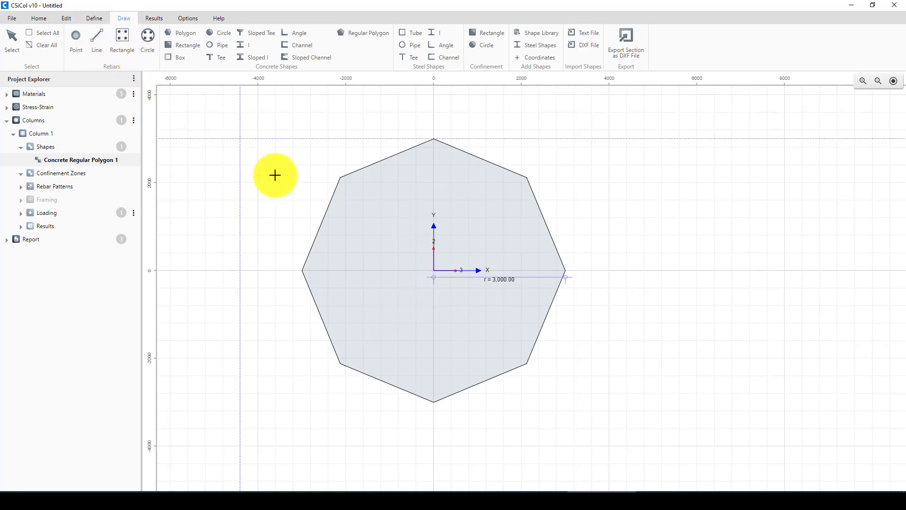
pyautogui.click(435, 273)
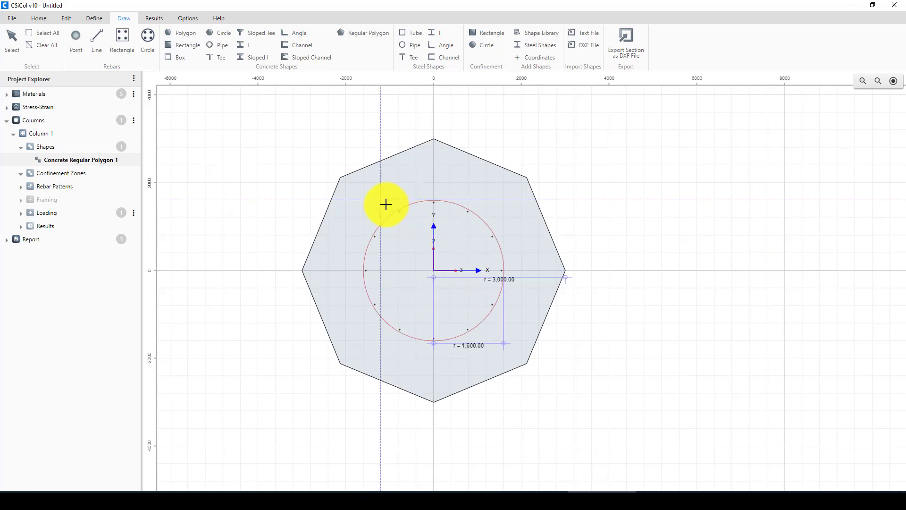
pyautogui.click(355, 169)
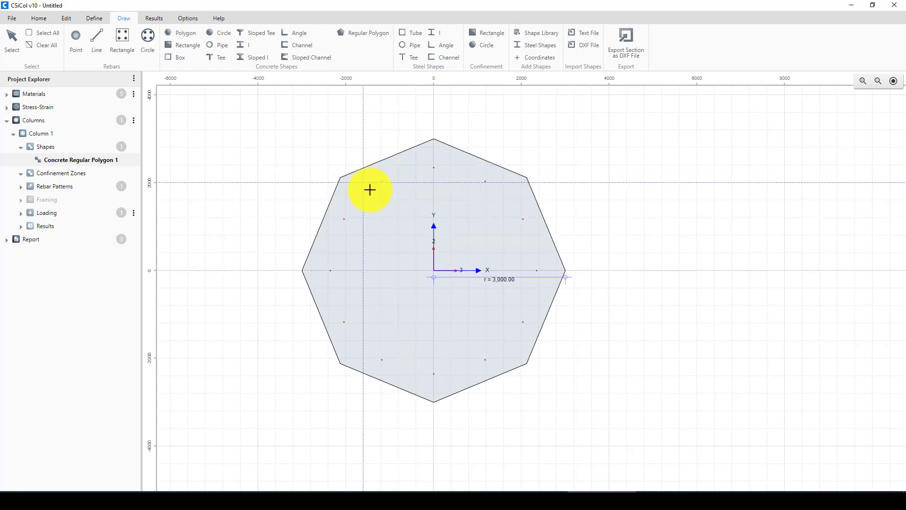
pyautogui.press('Escape')
# Step: Select the circular rebar pattern and set its clear cover to 40 mm
pyautogui.click(383, 186)
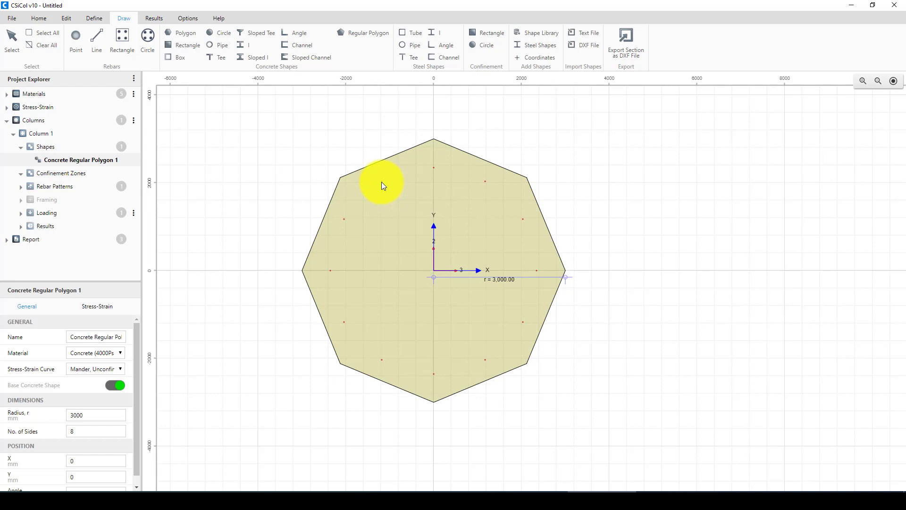
pyautogui.click(381, 183)
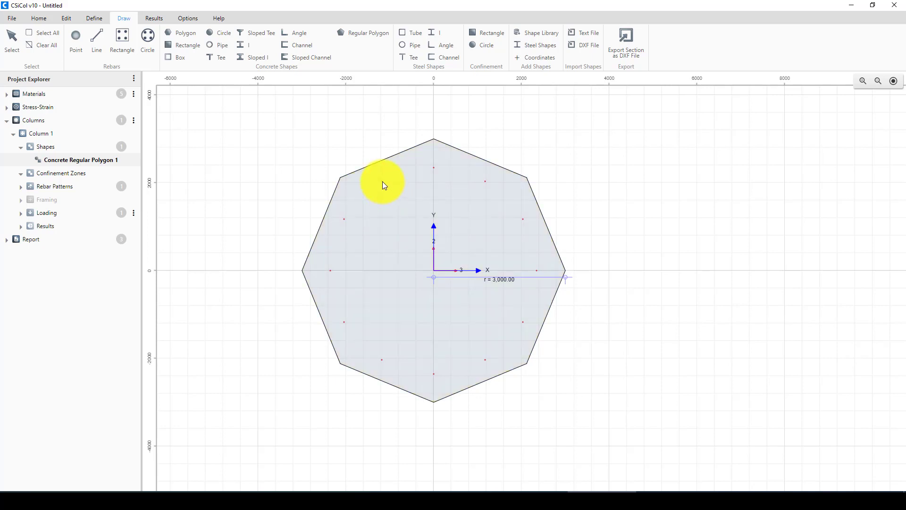
pyautogui.click(382, 183)
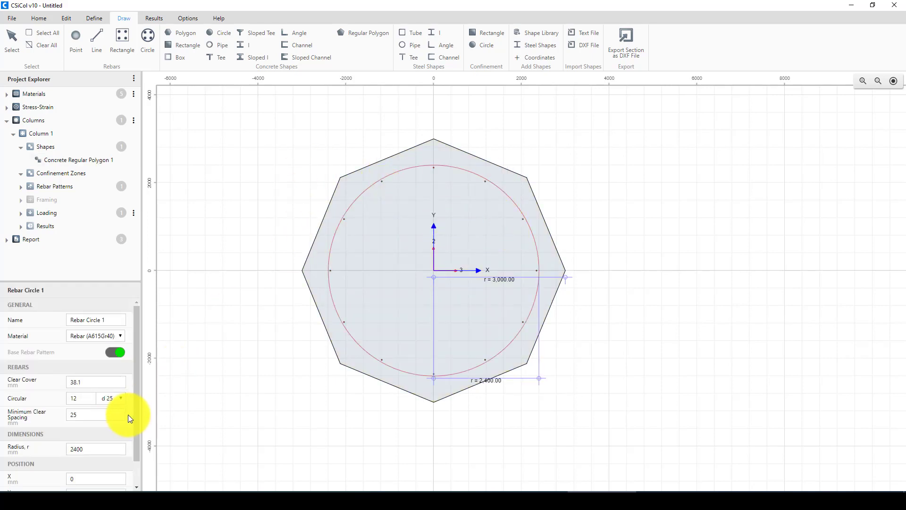
pyautogui.moveTo(85, 381); pyautogui.dragTo(73, 381)
pyautogui.doubleClick(73, 381)
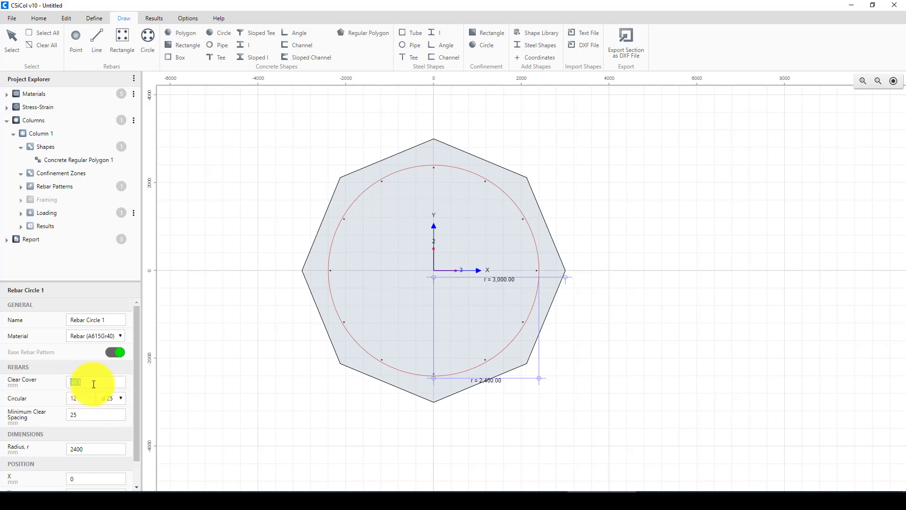
pyautogui.write('40')
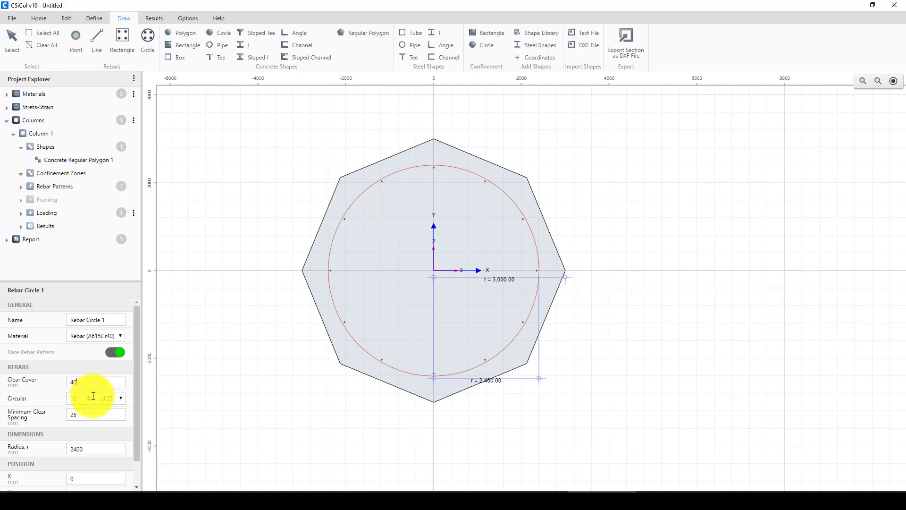
# Step: Set the circular rebar pattern to 22 bars of size d 50
pyautogui.click(92, 398)
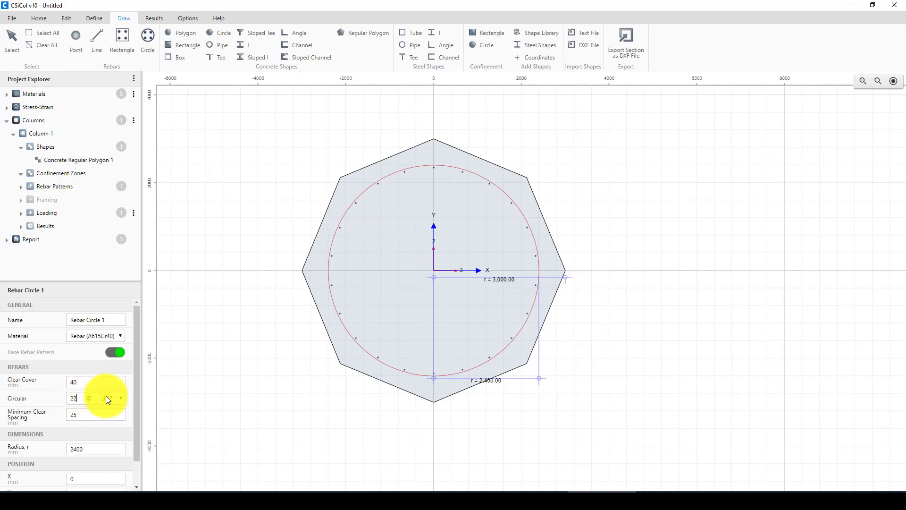
pyautogui.click(120, 397)
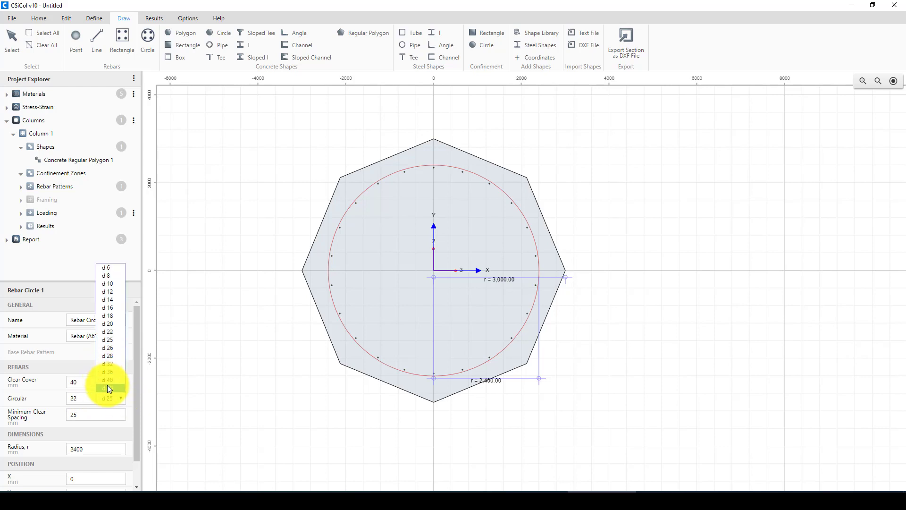
pyautogui.click(109, 388)
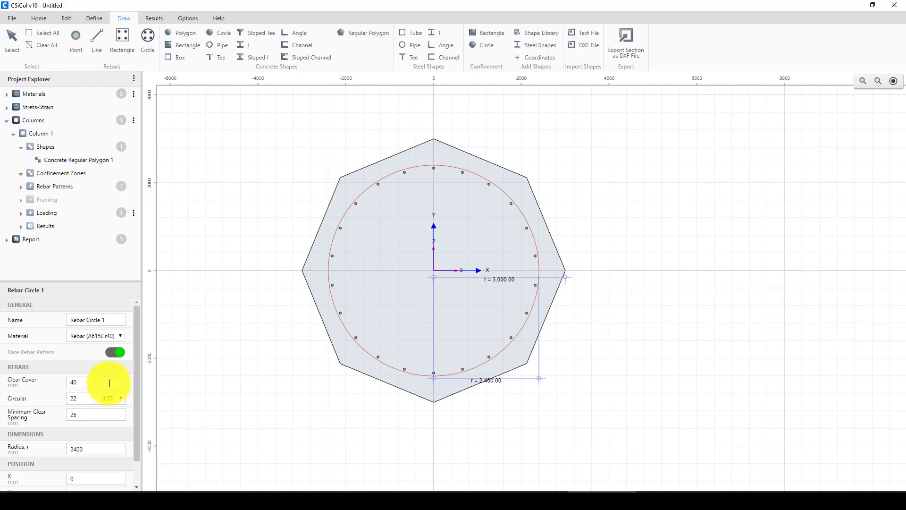
pyautogui.doubleClick(88, 449)
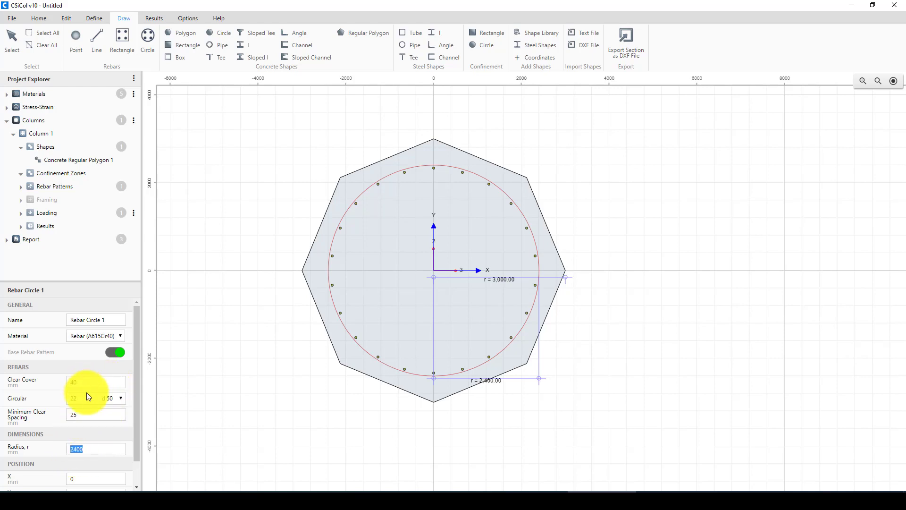
pyautogui.doubleClick(78, 381)
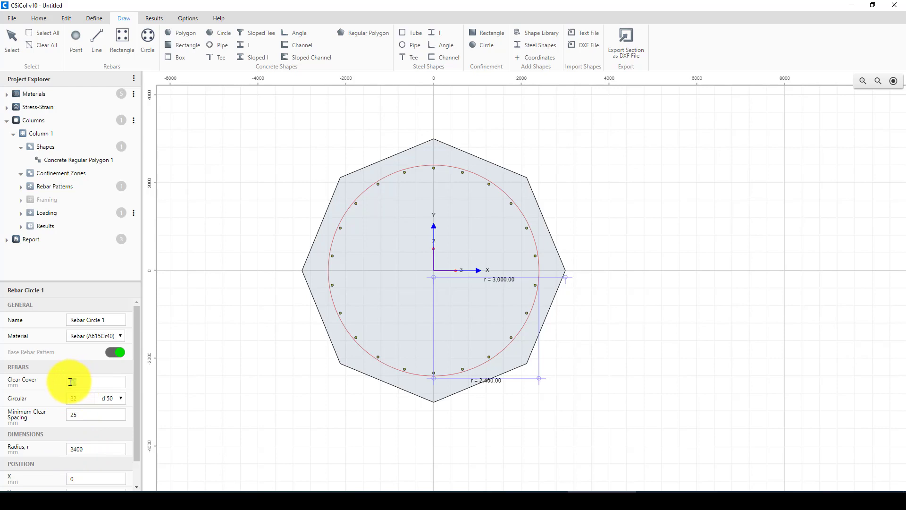
pyautogui.click(333, 299)
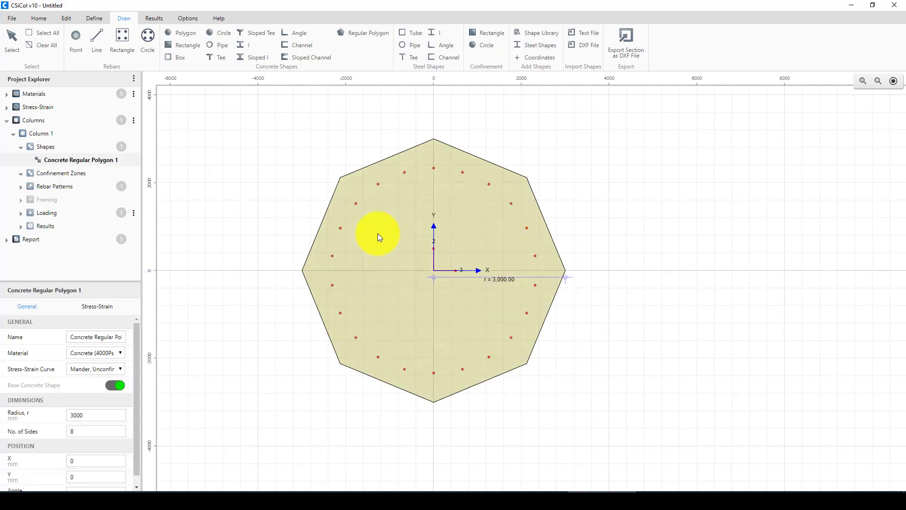
# Step: Select the circular rebar pattern and set its radius to 2800 mm
pyautogui.click(356, 203)
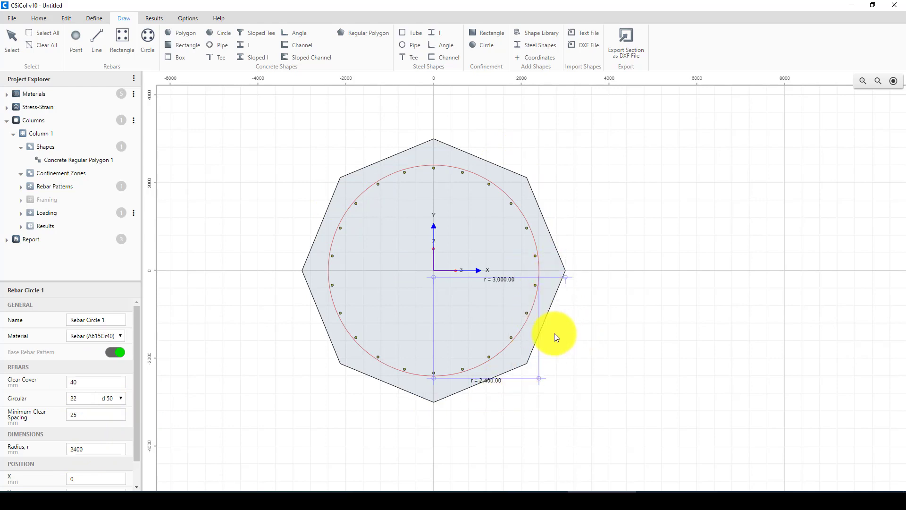
pyautogui.doubleClick(70, 453)
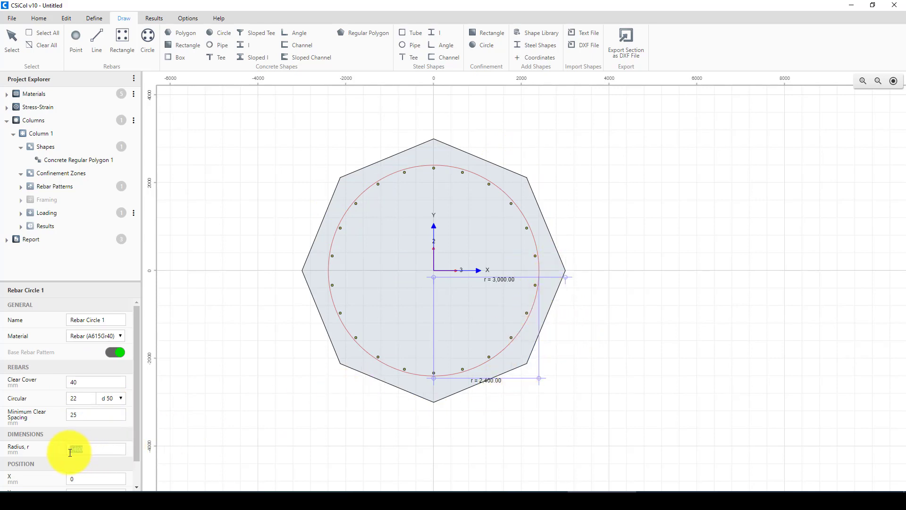
pyautogui.write('280')
pyautogui.press('Return')
pyautogui.write('0')
pyautogui.press('Return')
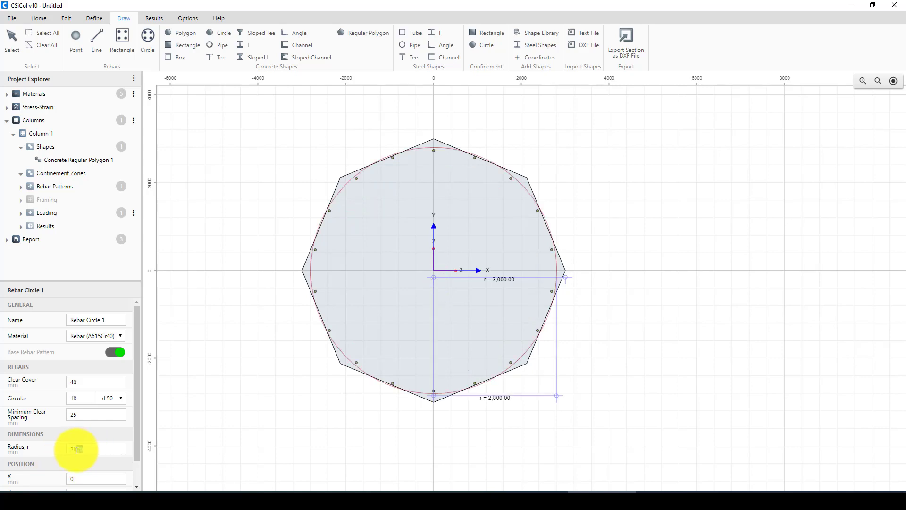
# Step: Set the circular rebar pattern's radius back to 2400 mm
pyautogui.doubleClick(76, 451)
pyautogui.write('2')
pyautogui.click(125, 478)
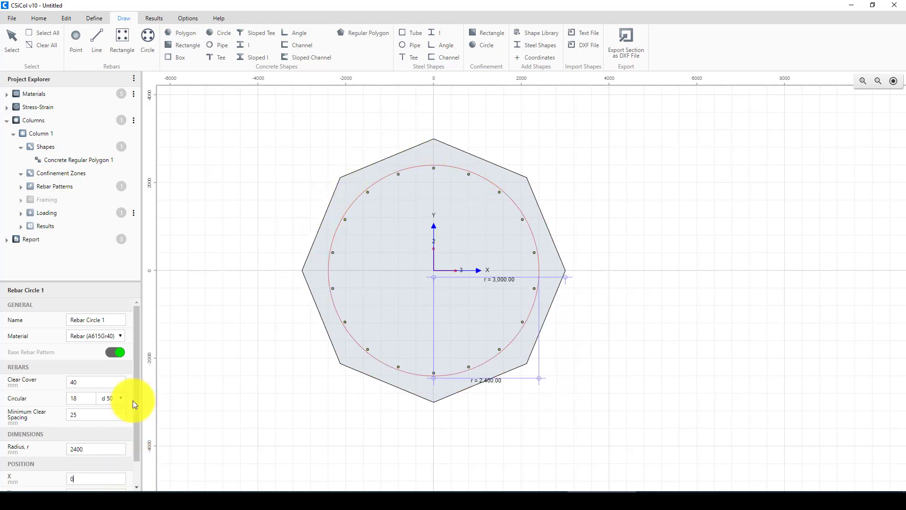
pyautogui.scroll(-1, 84, 449)
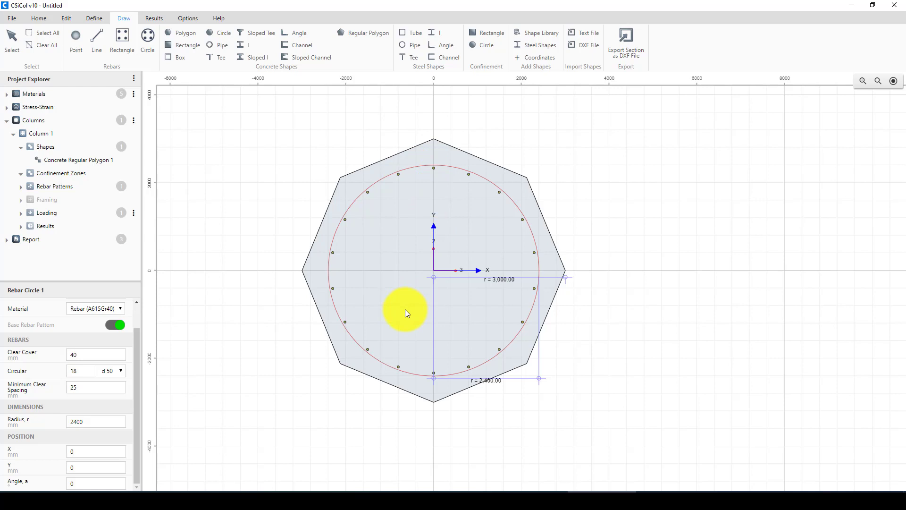
pyautogui.click(258, 223)
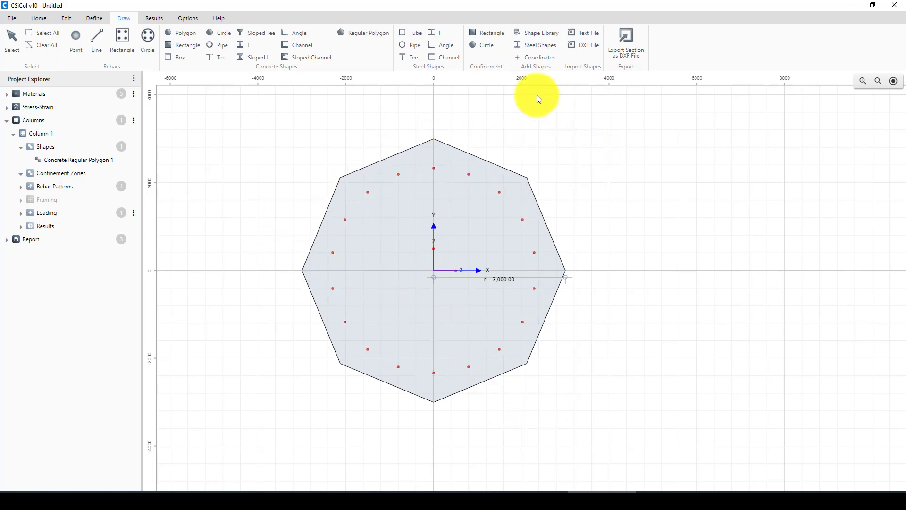
# Step: Draw a circular confinement zone of about 2400 mm radius centred at the origin, with a steel I shape about 800 by 1200 mm inside
pyautogui.click(482, 45)
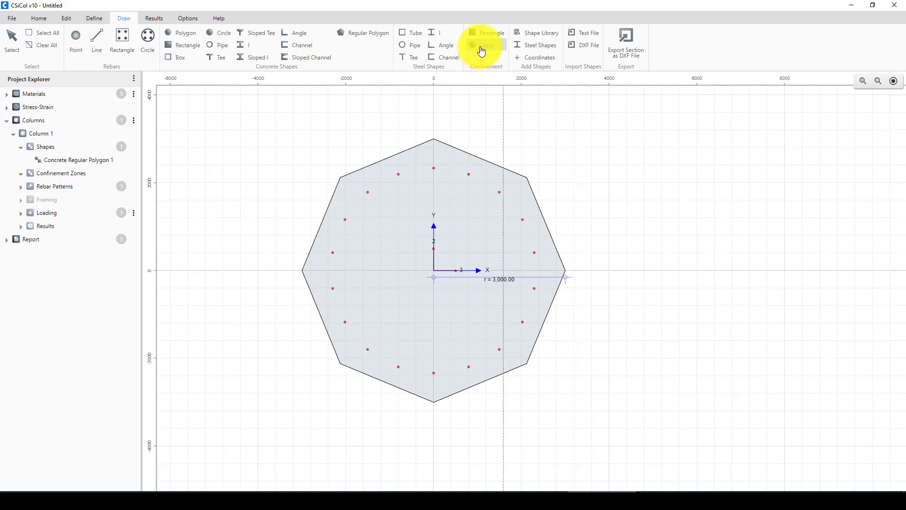
pyautogui.click(432, 278)
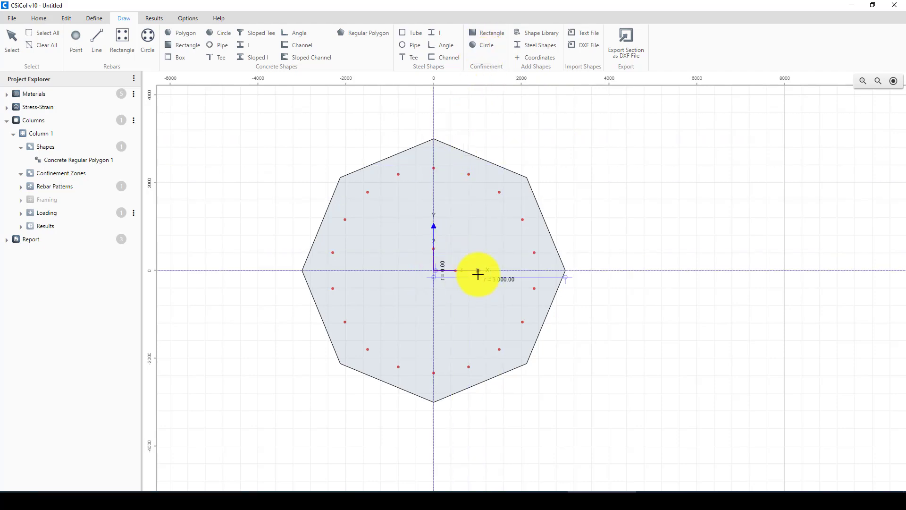
pyautogui.click(537, 257)
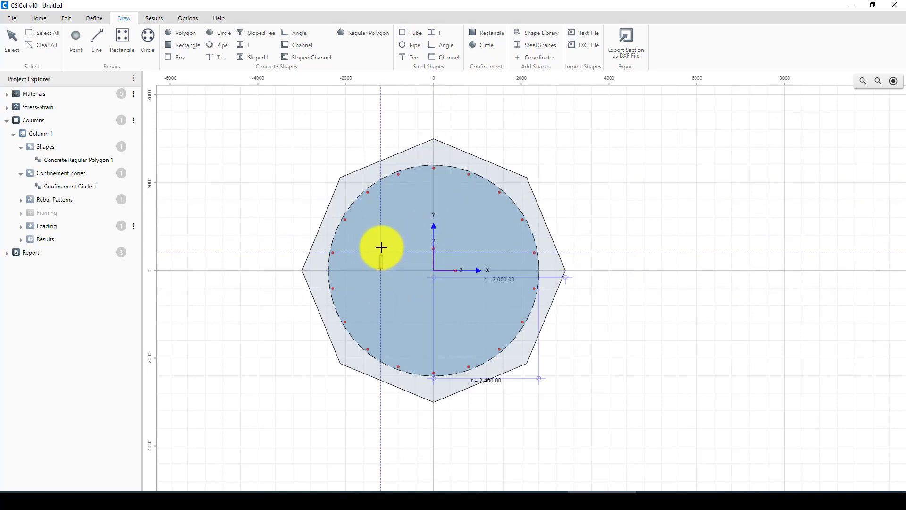
pyautogui.click(416, 219)
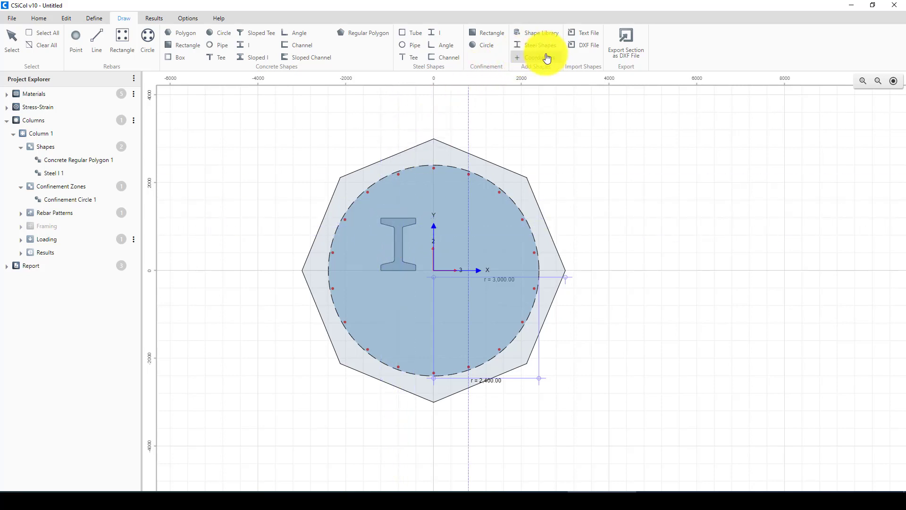
# Step: Look through the Shape Library's available libraries, choose BS Steel Shapes, and close it without adding a shape
pyautogui.click(556, 37)
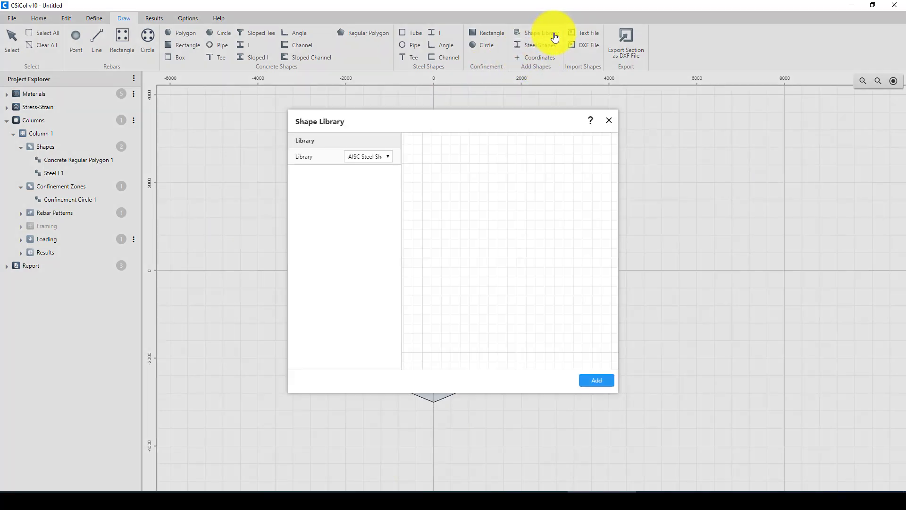
pyautogui.click(388, 158)
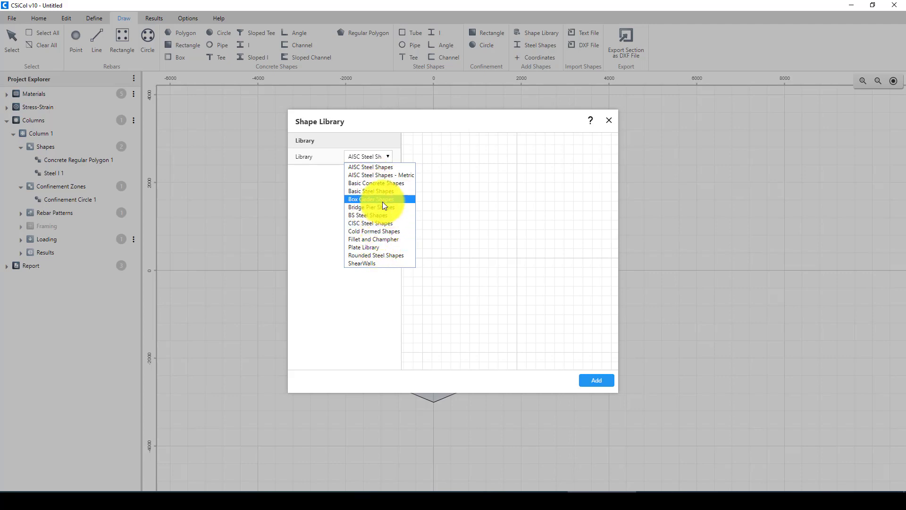
pyautogui.click(390, 157)
pyautogui.click(389, 157)
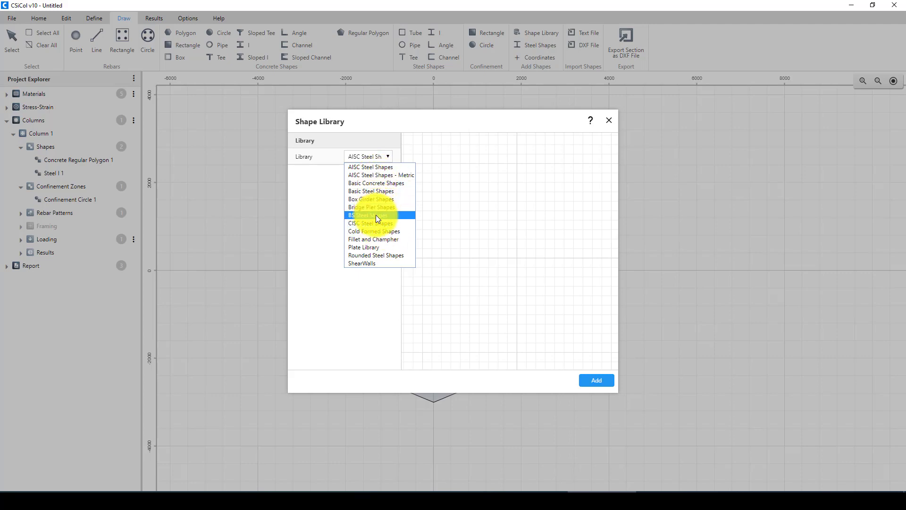
pyautogui.click(387, 215)
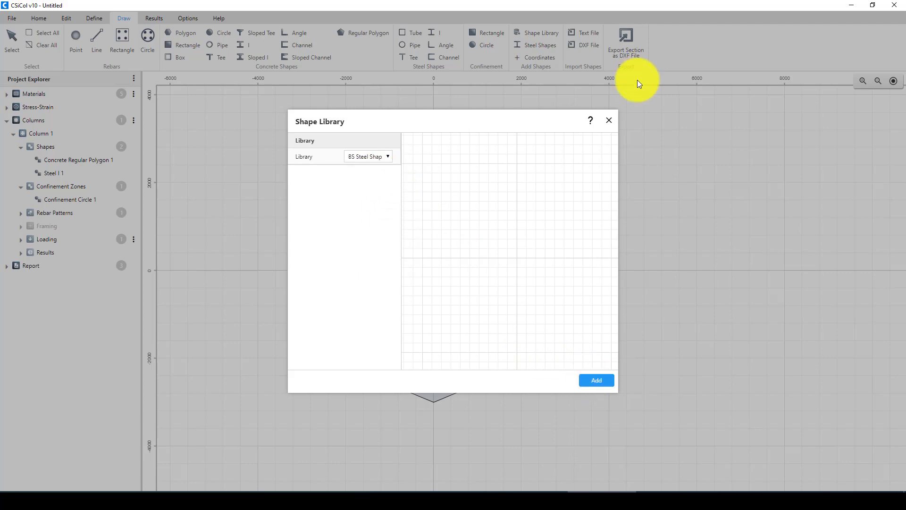
pyautogui.click(609, 120)
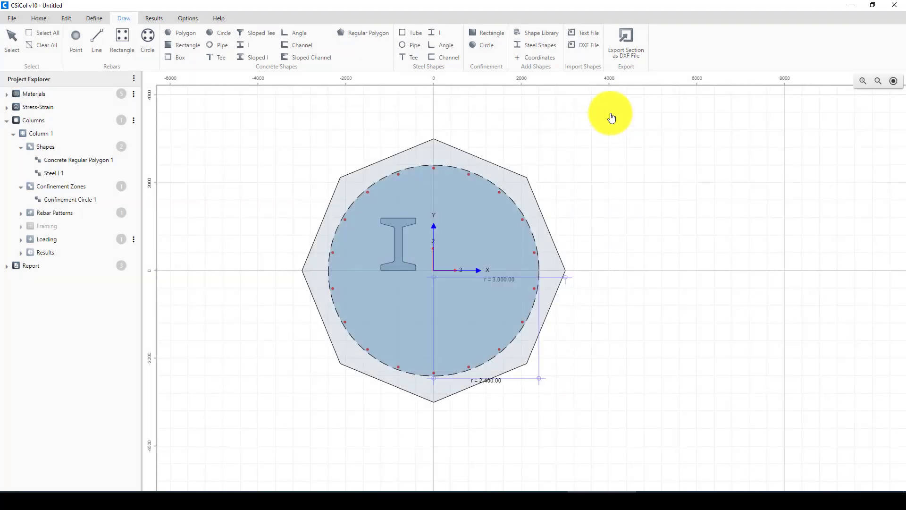
# Step: Add the HW400X400X15X15 section from the standard steel shapes to the column at the origin
pyautogui.click(543, 45)
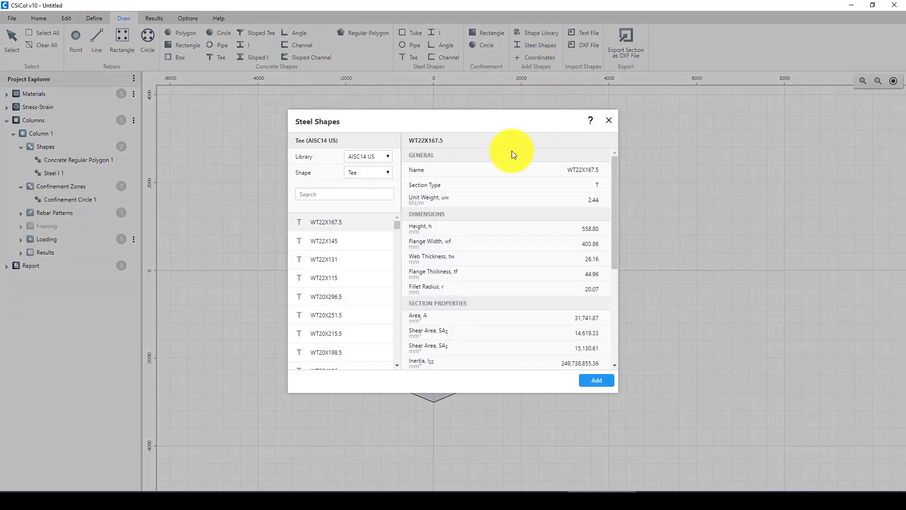
pyautogui.click(387, 158)
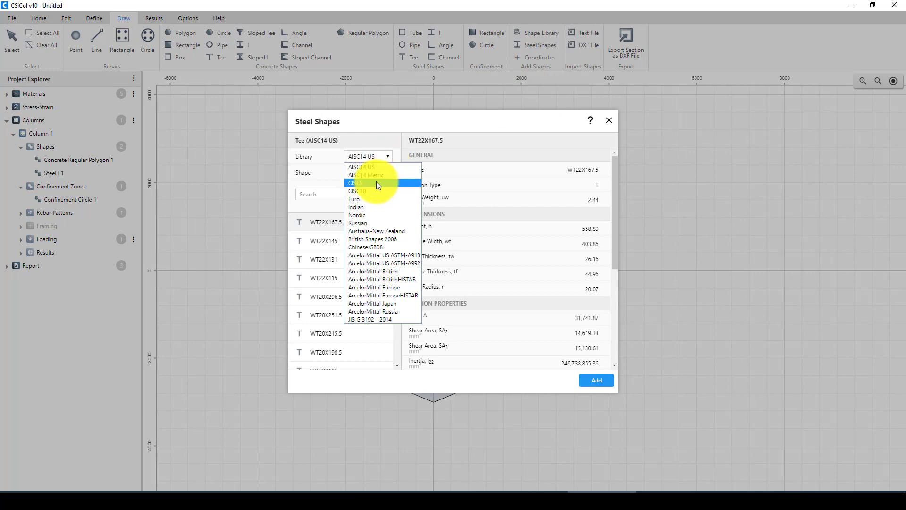
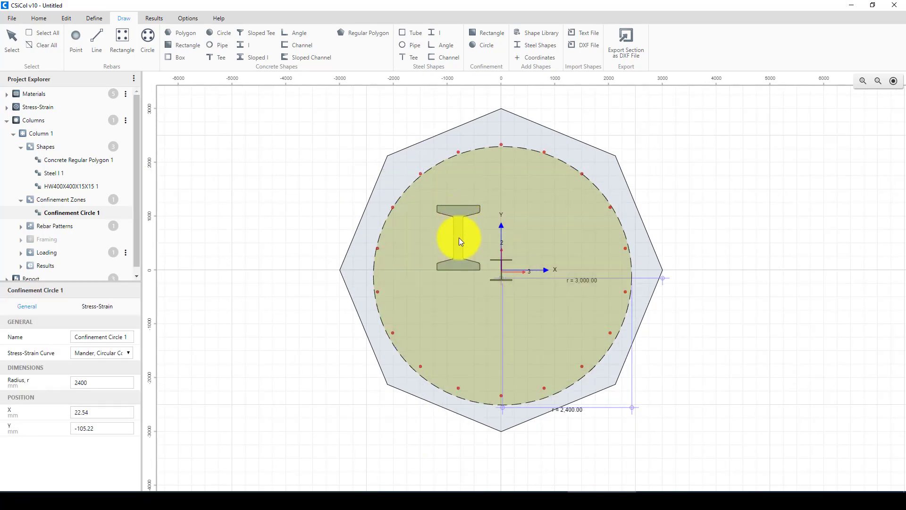
# Step: Try to select the steel I shape lying over the confinement circle
pyautogui.moveTo(458, 267); pyautogui.dragTo(459, 269)
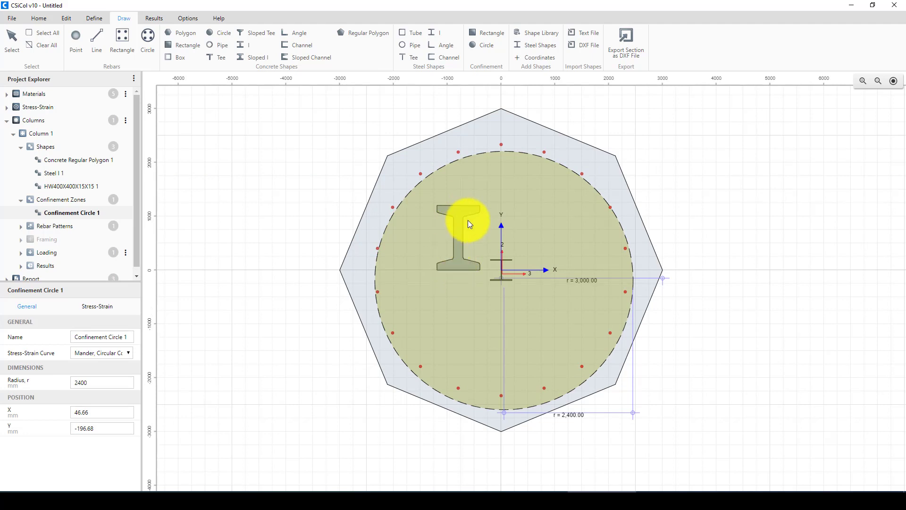
pyautogui.moveTo(469, 220)
pyautogui.mouseDown()
pyautogui.moveTo(471, 211)
pyautogui.moveTo(460, 216)
pyautogui.mouseUp()
pyautogui.click(460, 263)
pyautogui.click(448, 252)
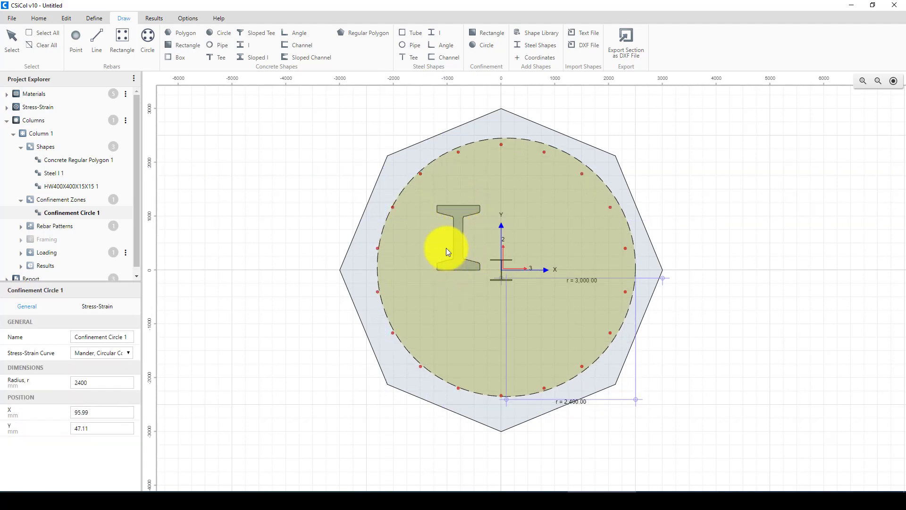
# Step: Window-select the steel I shape beside the origin and delete it from the section
pyautogui.click(493, 317)
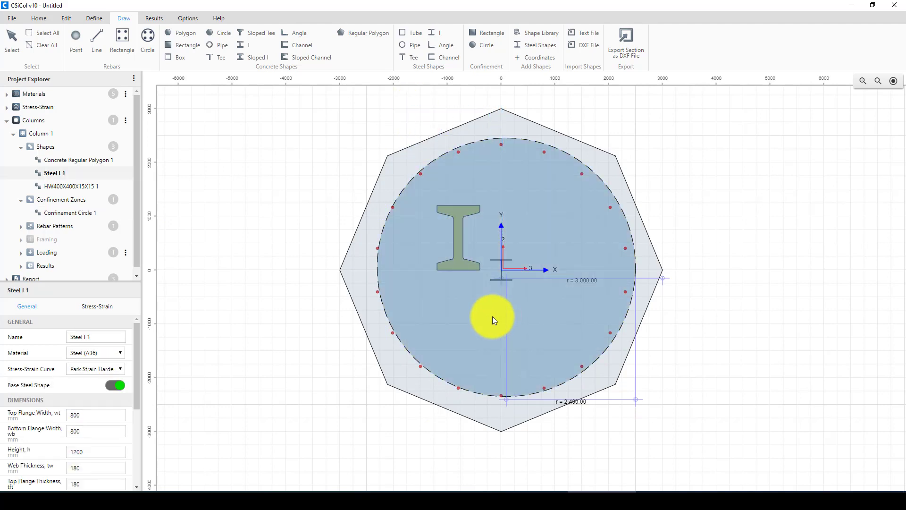
pyautogui.moveTo(412, 124); pyautogui.dragTo(491, 305)
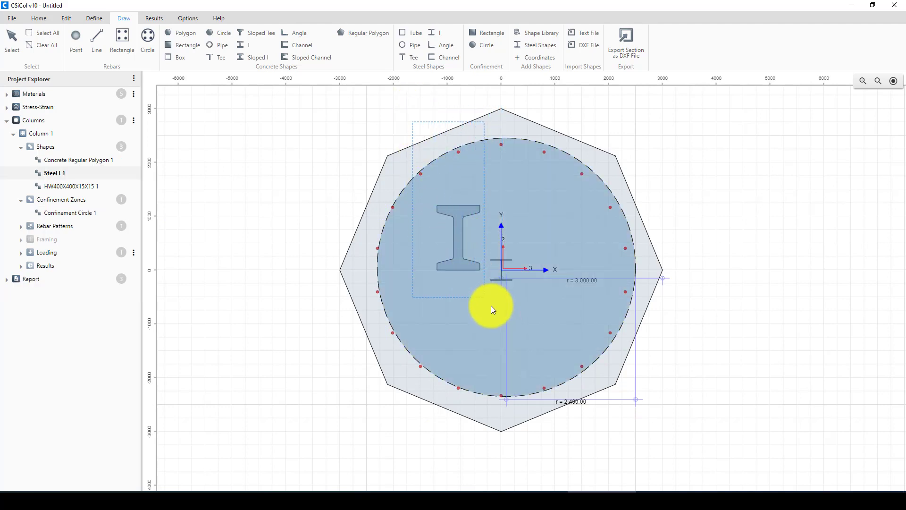
pyautogui.click(461, 240)
pyautogui.moveTo(418, 112); pyautogui.dragTo(492, 307)
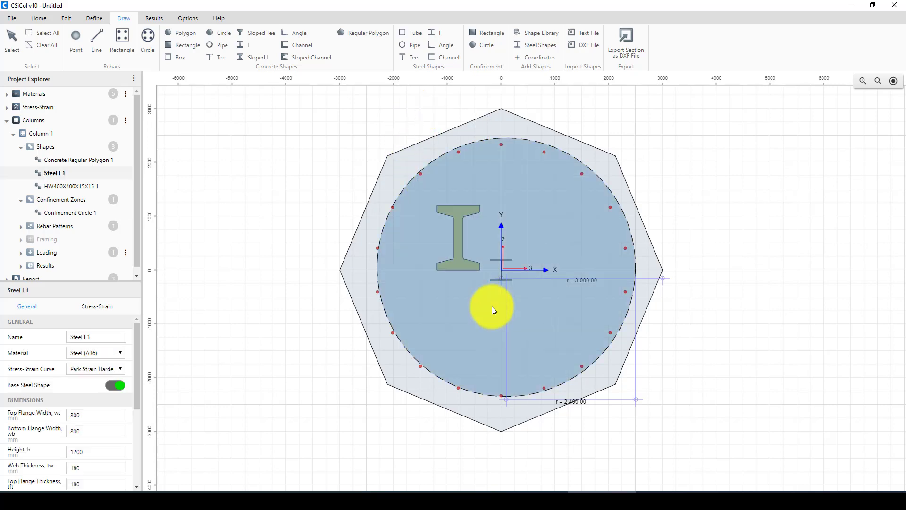
pyautogui.press('Delete')
# Step: Inspect the HW400X400X15X15 steel section at the origin and delete it
pyautogui.scroll(5, 507, 278)
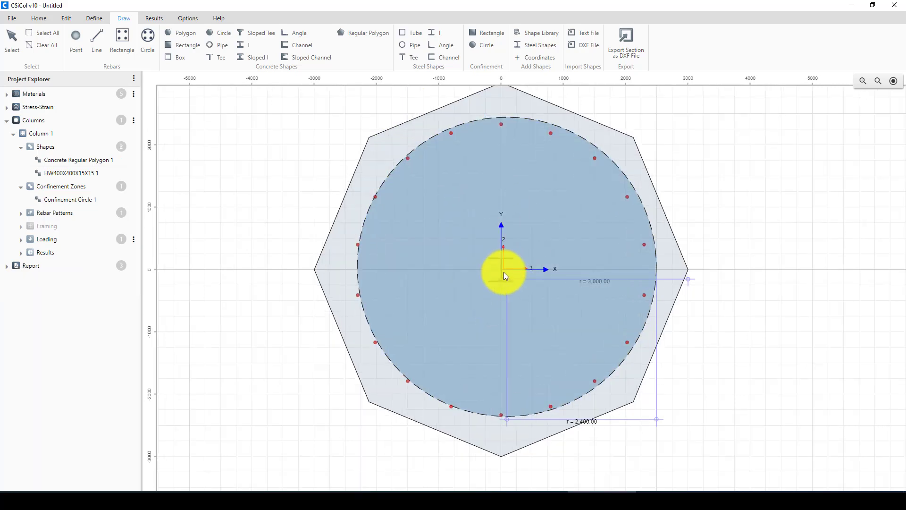
pyautogui.scroll(-3, 451, 289)
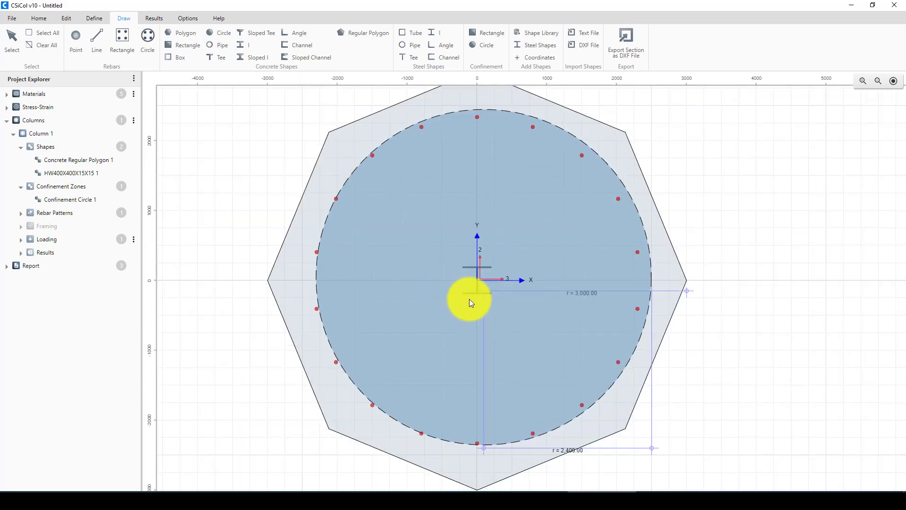
pyautogui.scroll(-2, 469, 299)
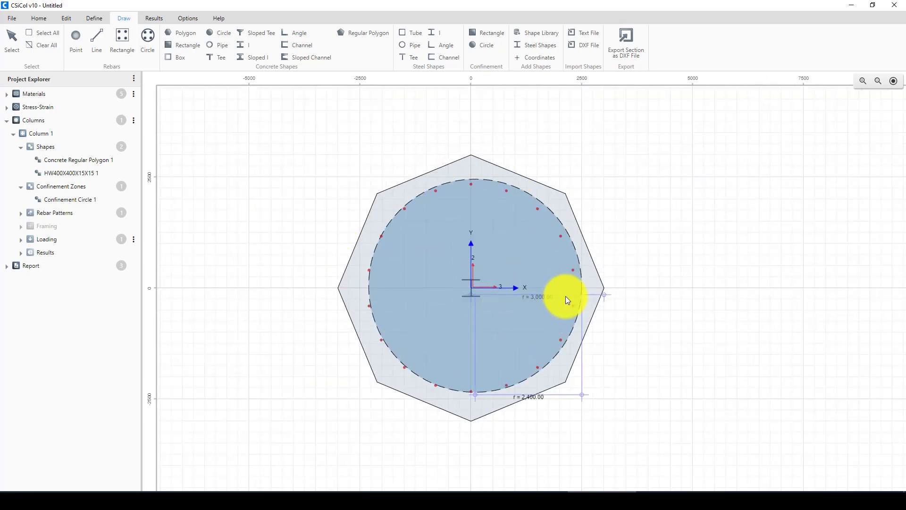
pyautogui.scroll(3, 565, 296)
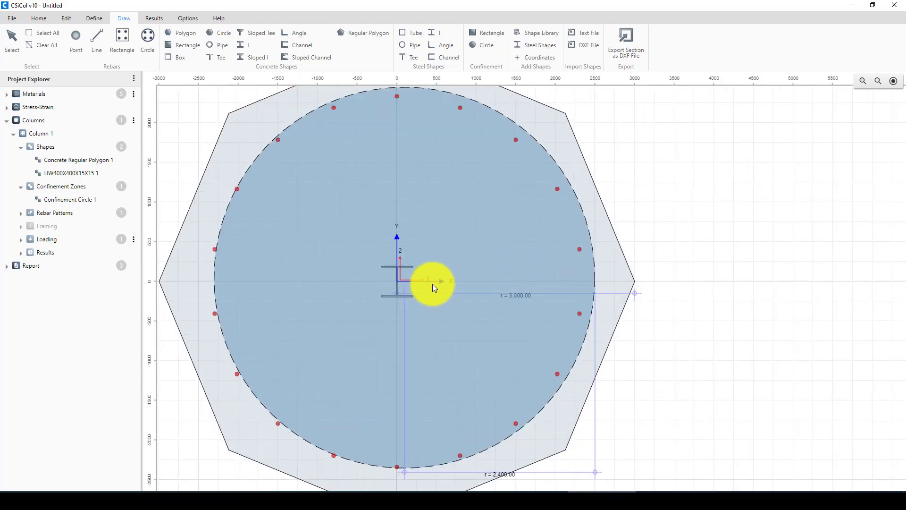
pyautogui.scroll(-2, 386, 260)
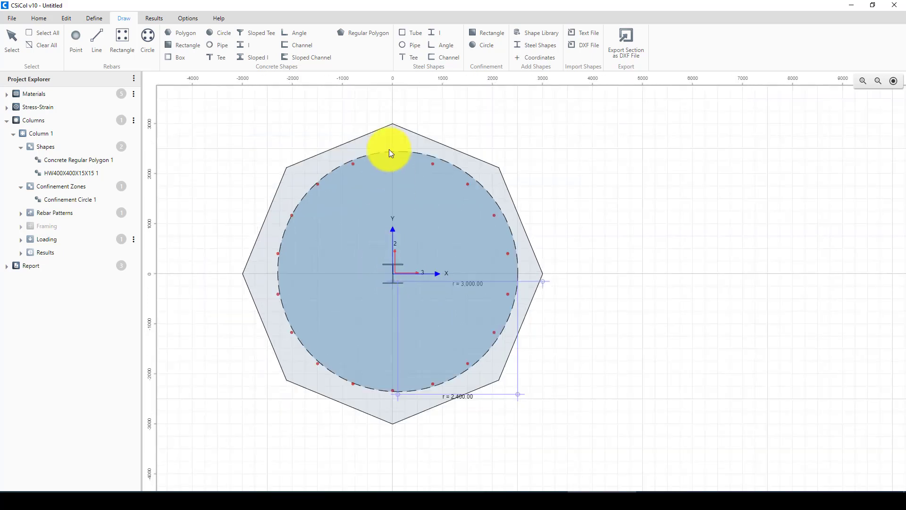
pyautogui.click(437, 354)
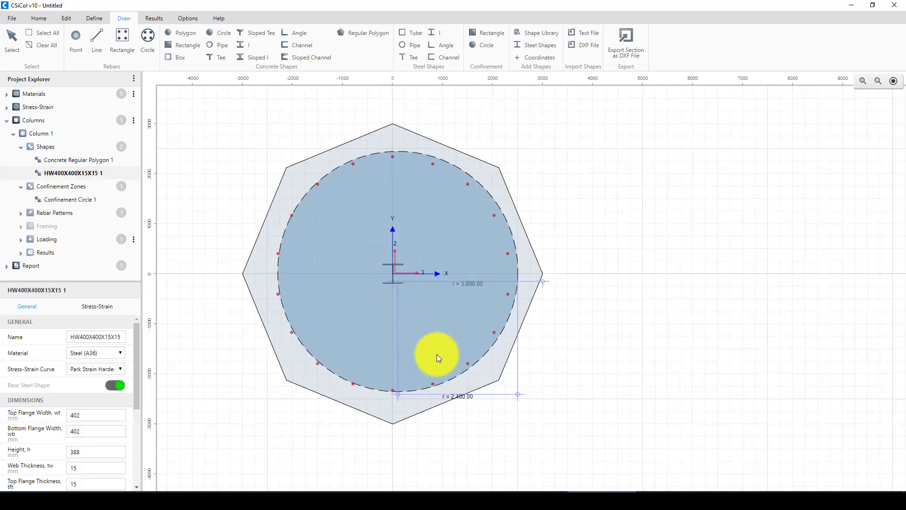
pyautogui.press('Delete')
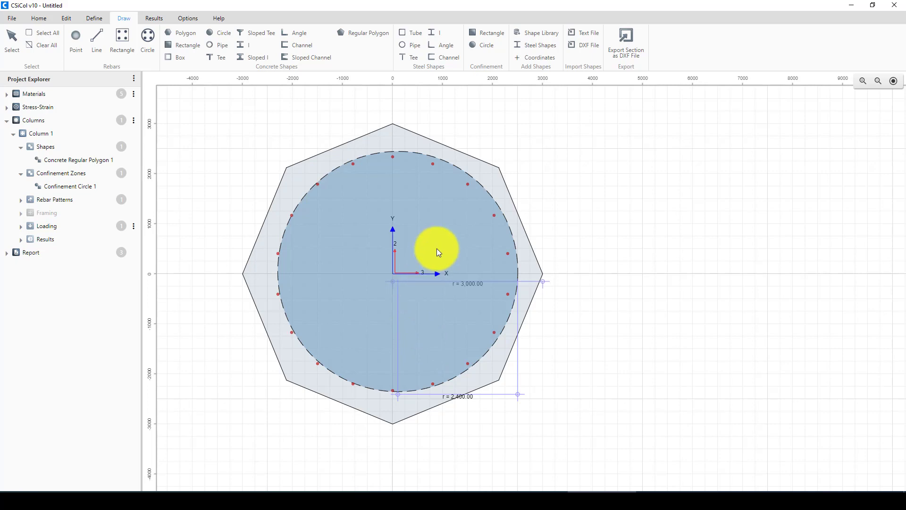
# Step: Draw a steel I shape from the origin into the positive X and Y quadrant, about 1250 mm wide and 1750 mm high
pyautogui.click(432, 33)
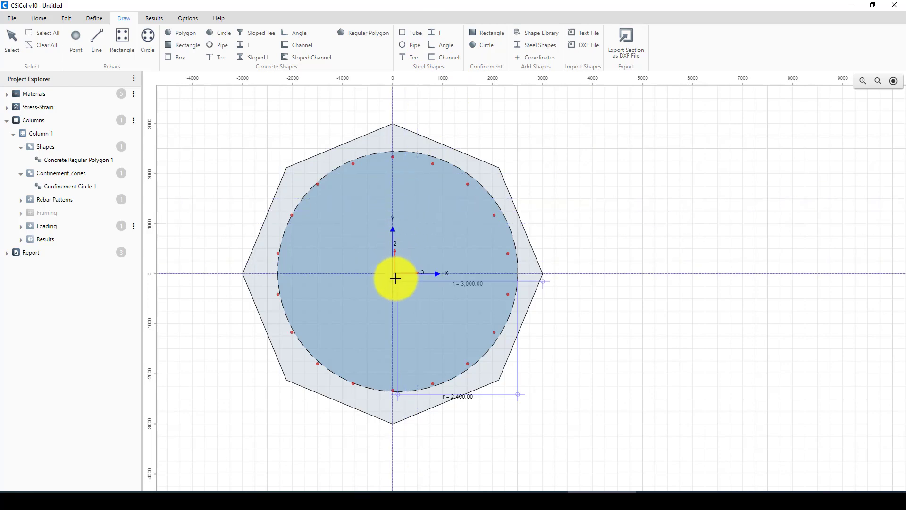
pyautogui.moveTo(393, 276); pyautogui.dragTo(461, 190)
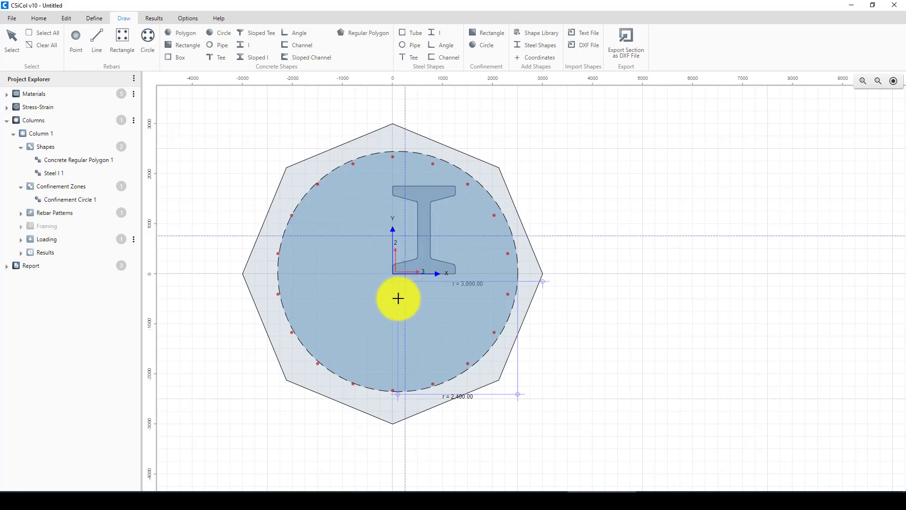
pyautogui.press('Escape')
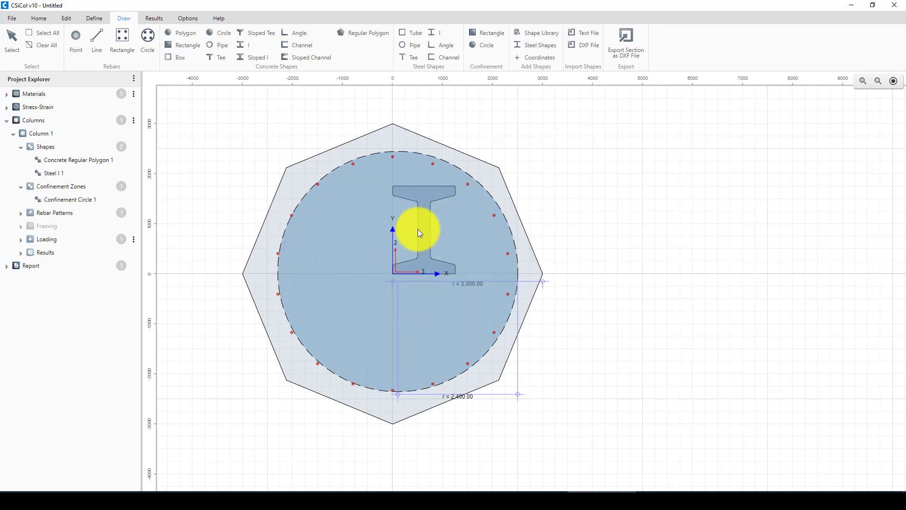
# Step: Select the confinement circle and set its X and Y position to 0
pyautogui.click(416, 258)
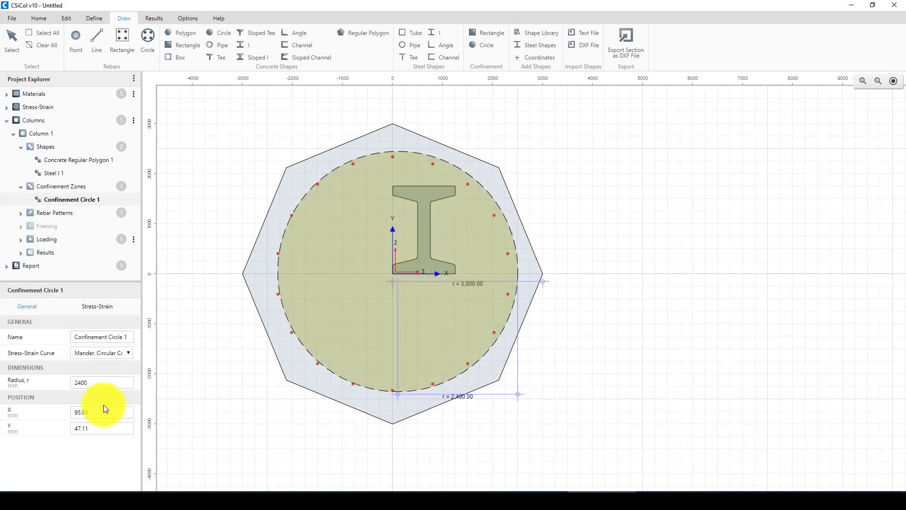
pyautogui.moveTo(101, 413); pyautogui.dragTo(69, 429)
pyautogui.write('00')
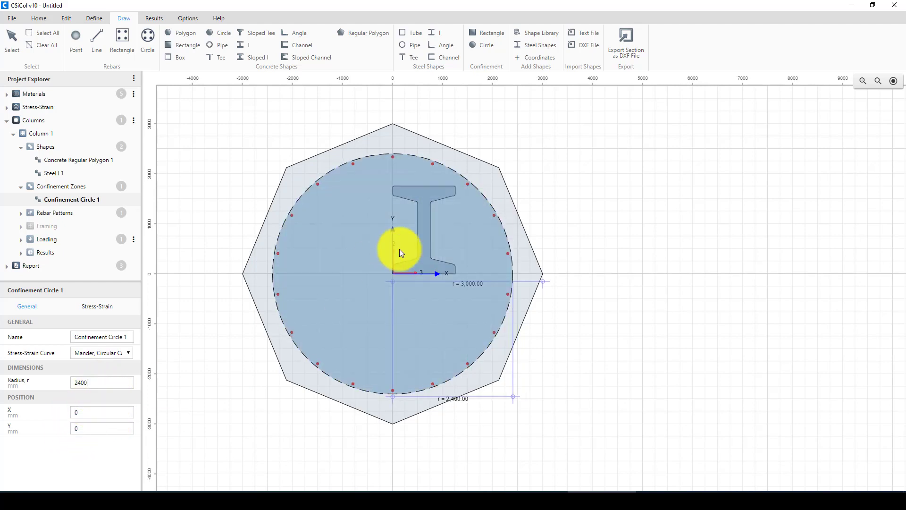
# Step: Select the steel I shape and move it from the positive quadrant so that it sits roughly centred on the origin
pyautogui.click(432, 229)
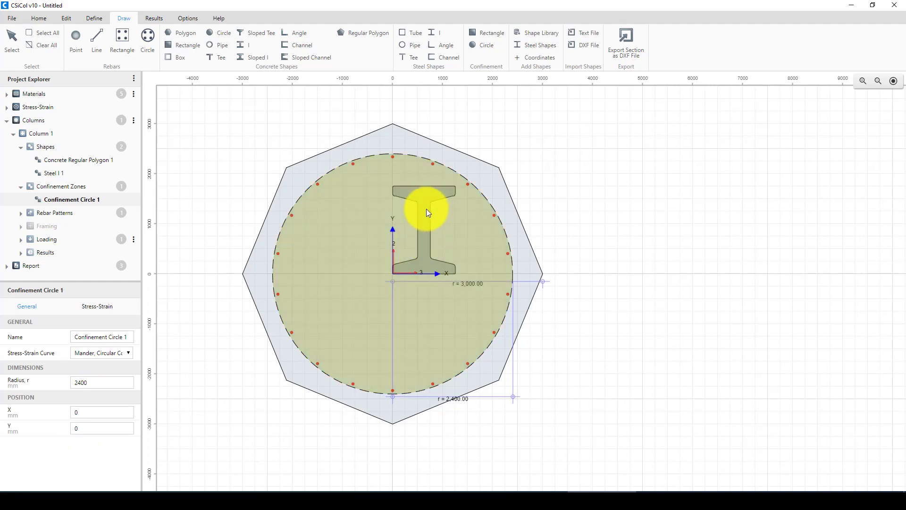
pyautogui.moveTo(426, 208); pyautogui.dragTo(426, 242)
pyautogui.click(571, 273)
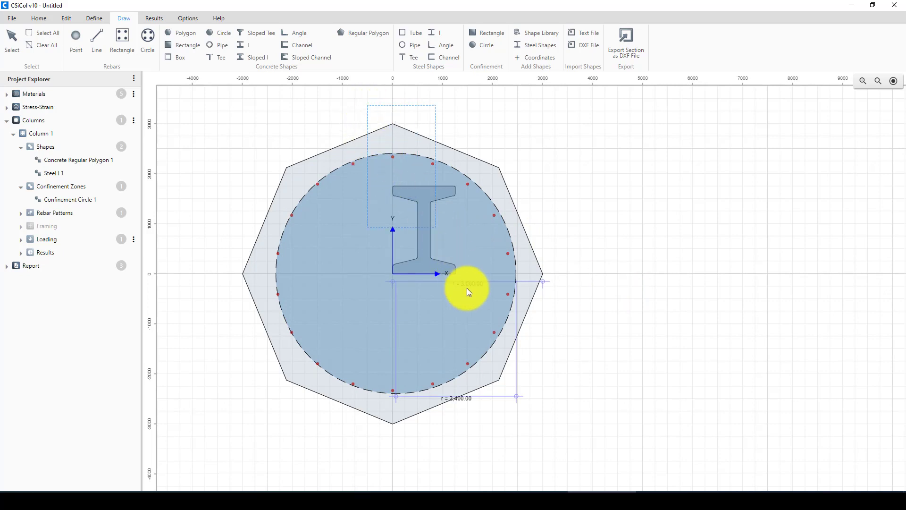
pyautogui.click(435, 213)
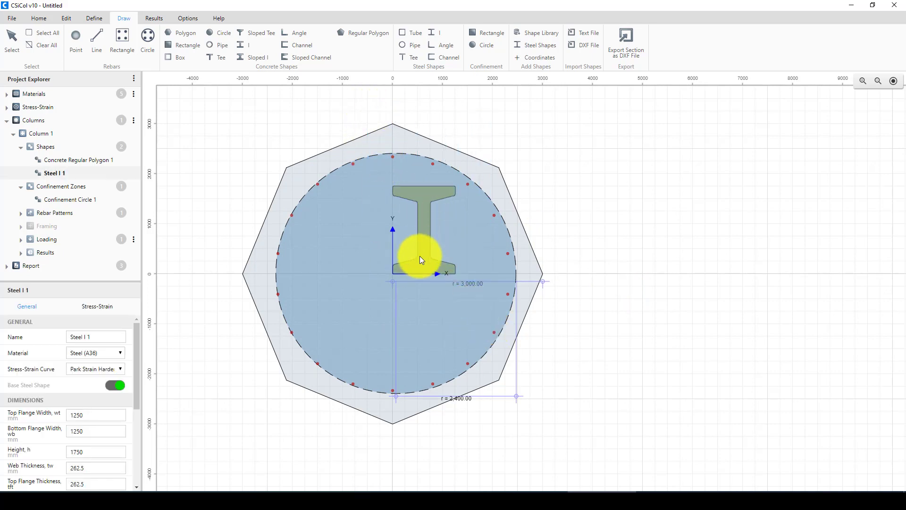
pyautogui.moveTo(420, 256); pyautogui.dragTo(390, 293)
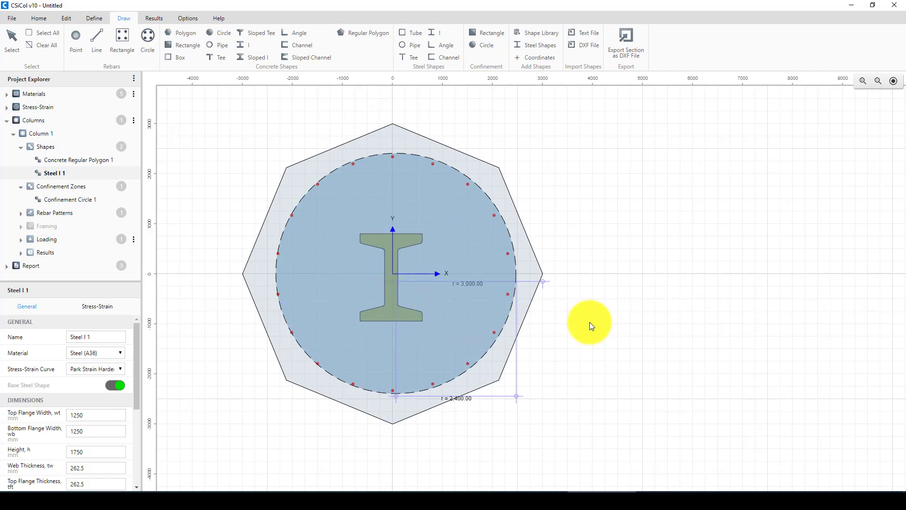
pyautogui.click(590, 322)
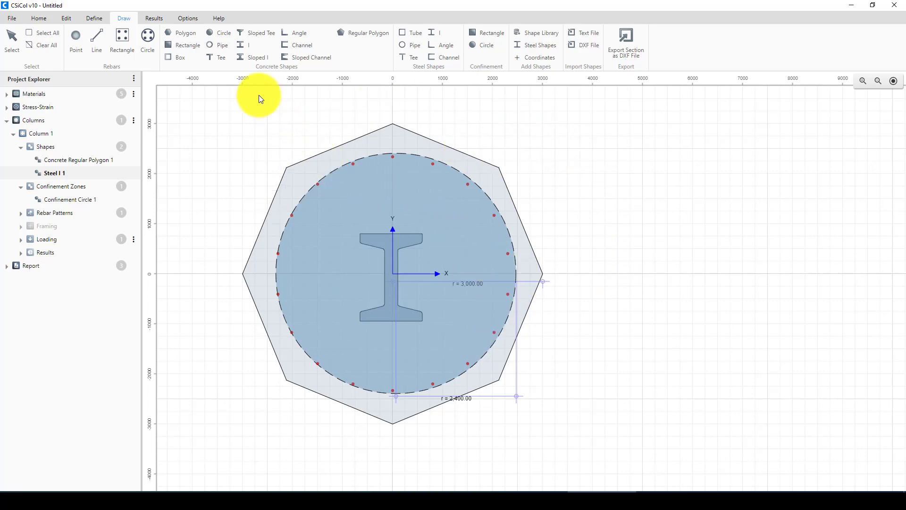
# Step: Review the defined concrete confinement models, the confinement model types available to add, and the project's material definitions
pyautogui.click(155, 19)
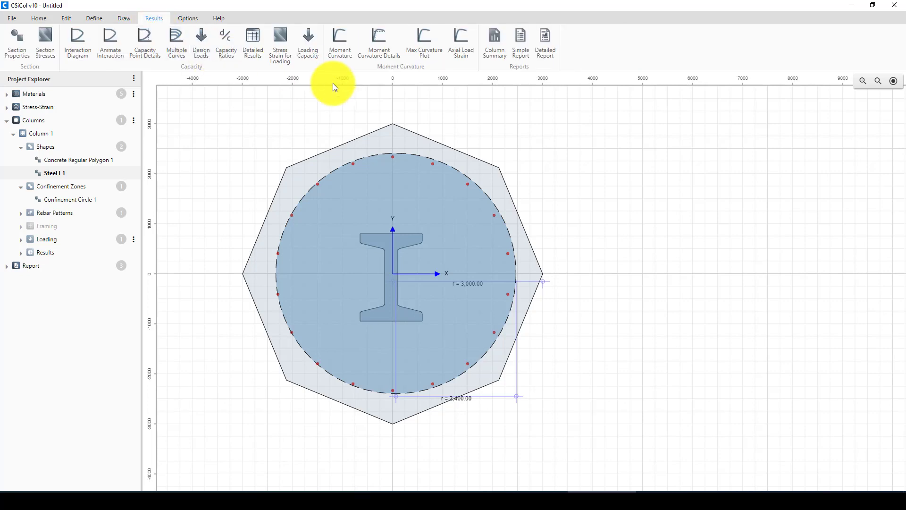
pyautogui.click(94, 20)
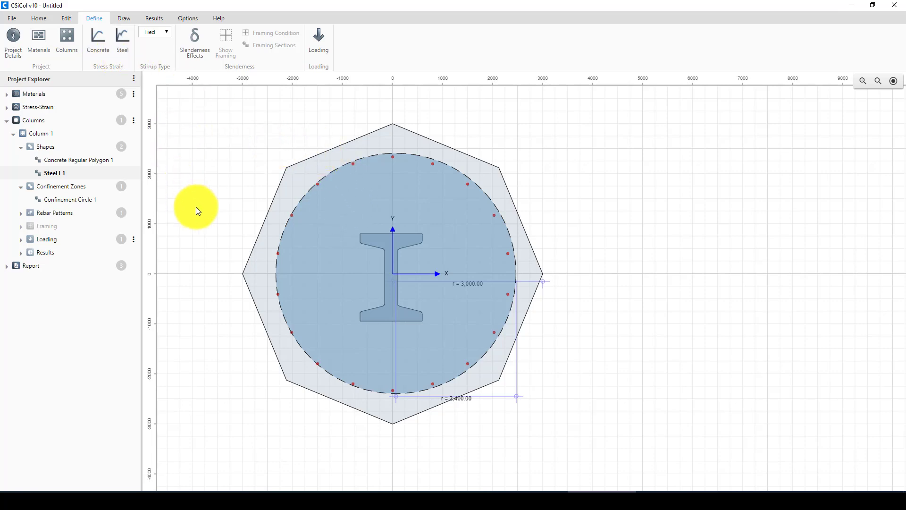
pyautogui.click(101, 49)
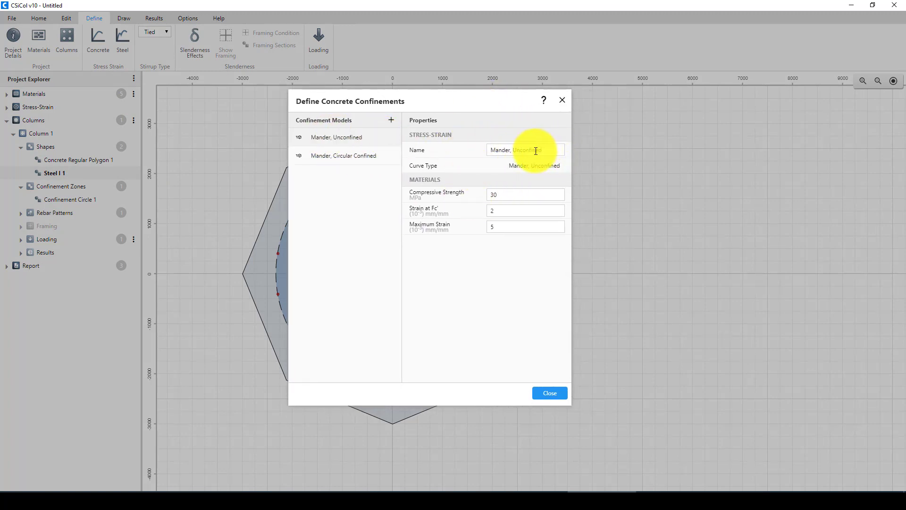
pyautogui.moveTo(542, 150); pyautogui.dragTo(486, 149)
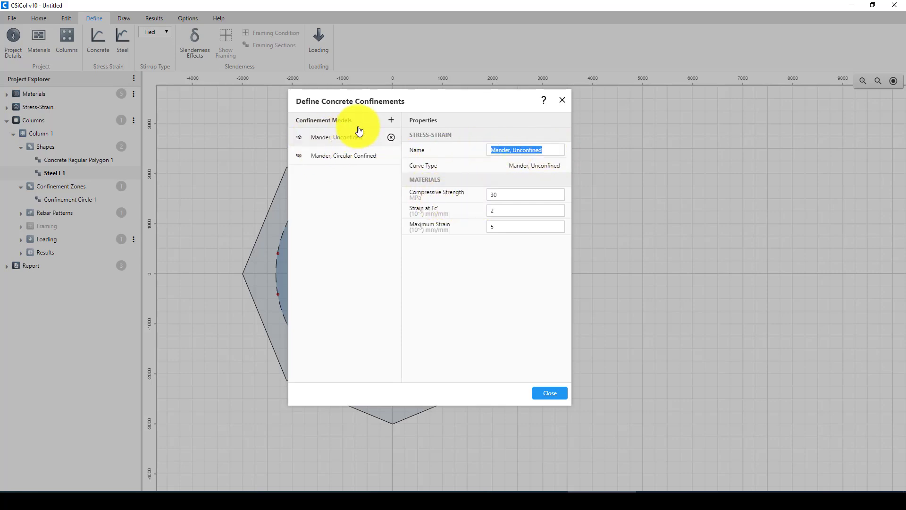
pyautogui.click(391, 124)
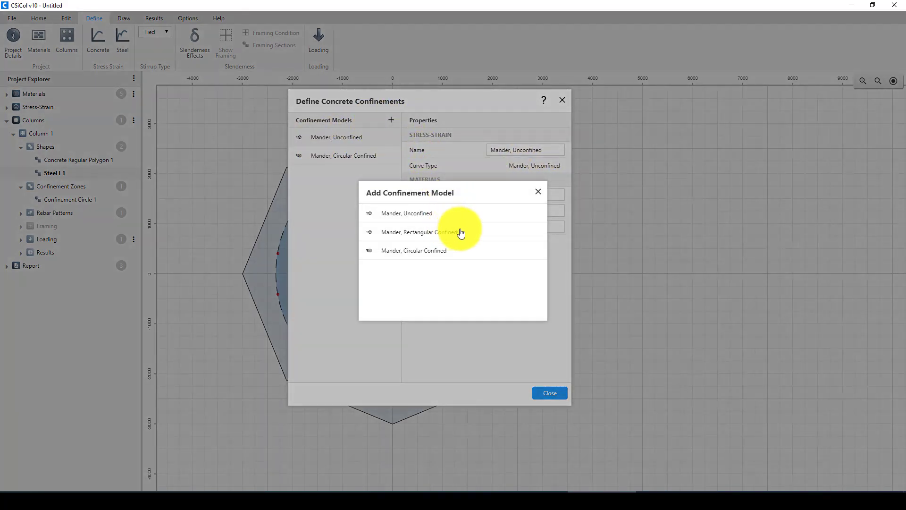
pyautogui.click(538, 194)
pyautogui.click(562, 100)
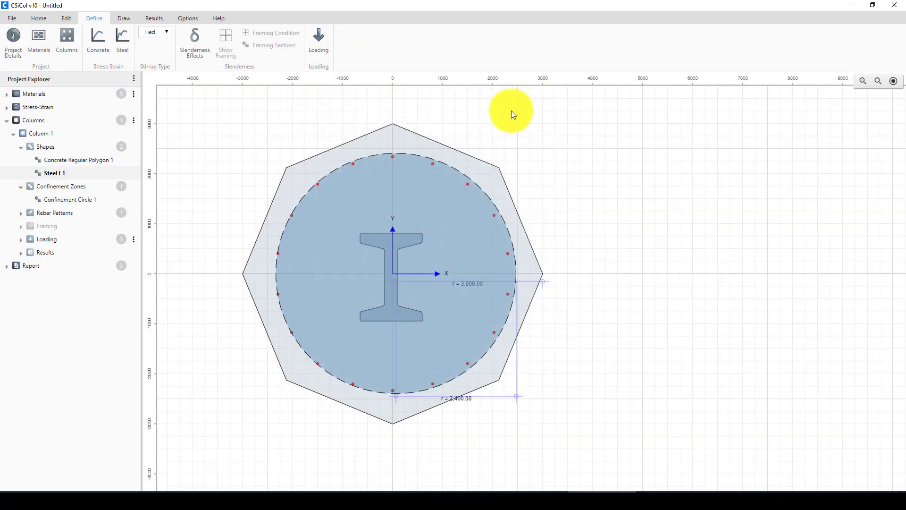
pyautogui.click(51, 53)
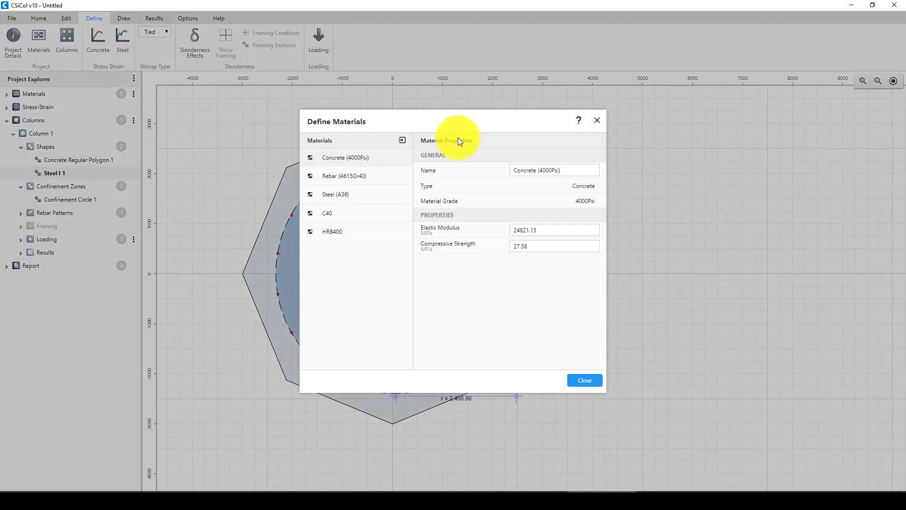
pyautogui.click(597, 120)
# Step: Assign material C40 and the Mander, Circular Confined stress-strain curve to the octagonal concrete shape
pyautogui.click(315, 174)
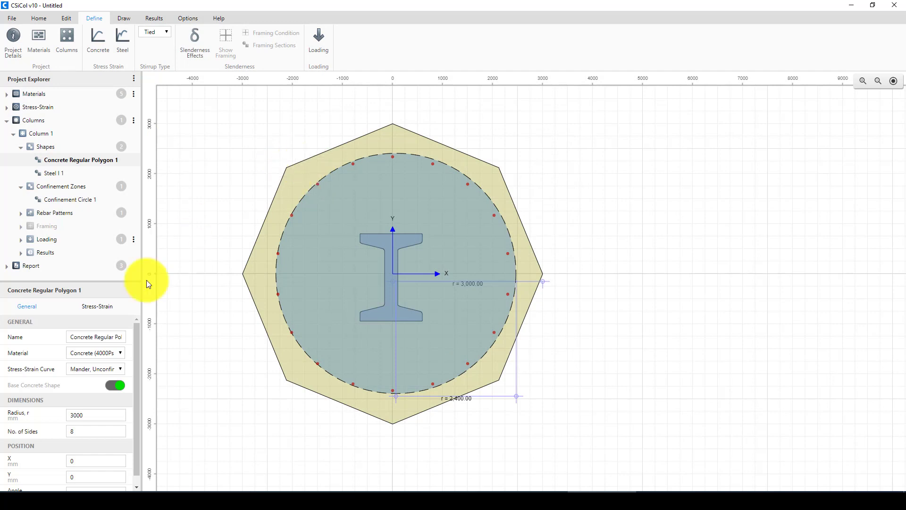
pyautogui.click(121, 356)
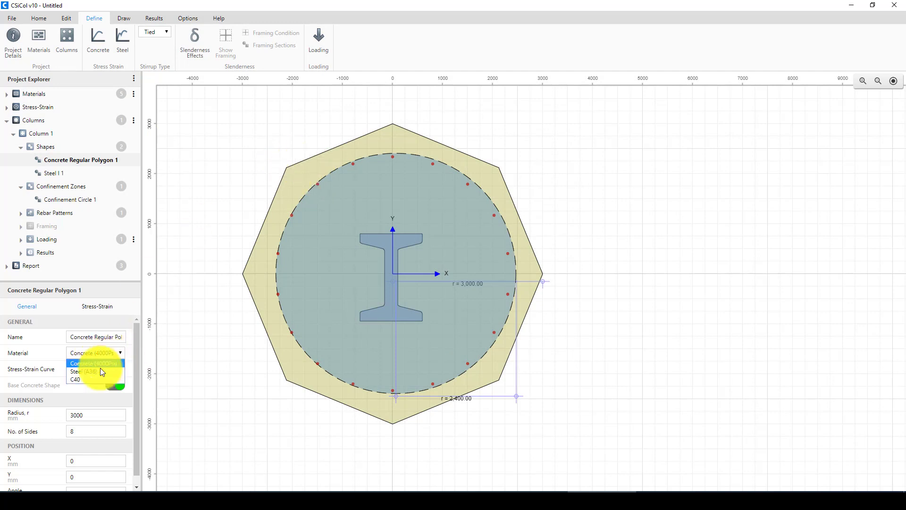
pyautogui.click(82, 377)
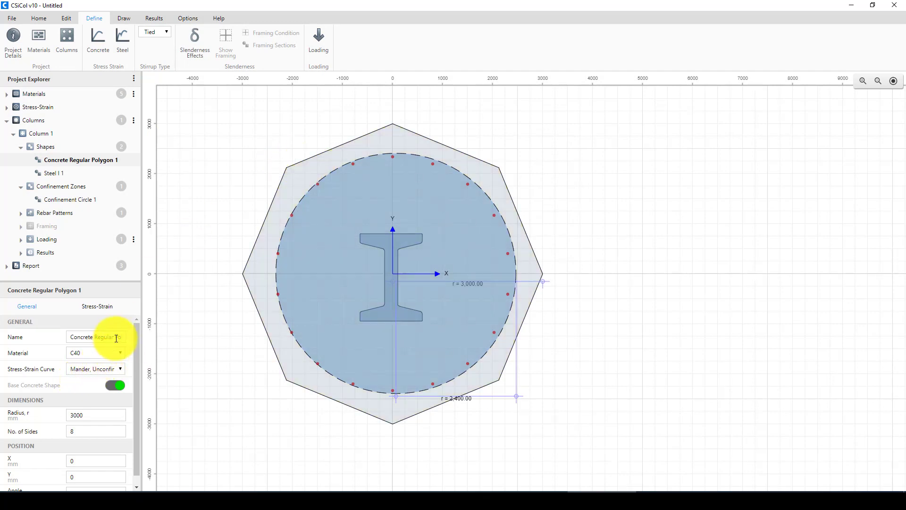
pyautogui.click(122, 371)
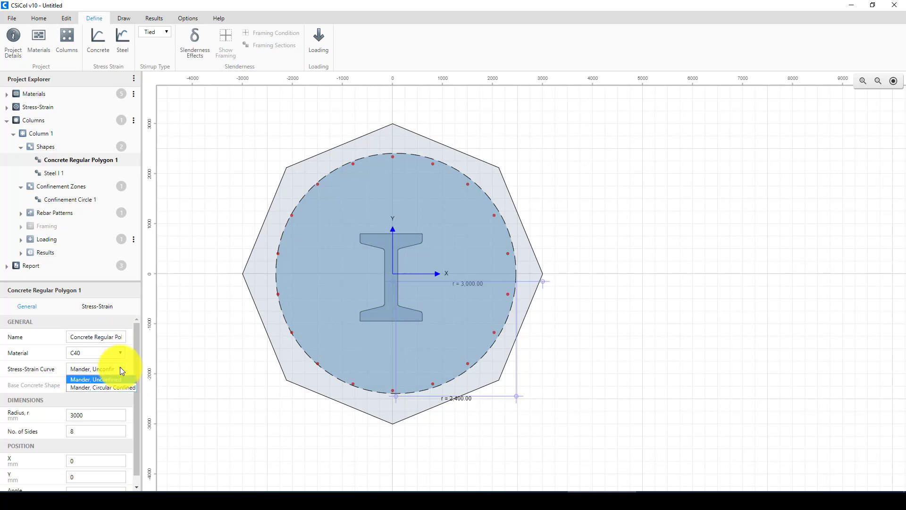
pyautogui.click(86, 387)
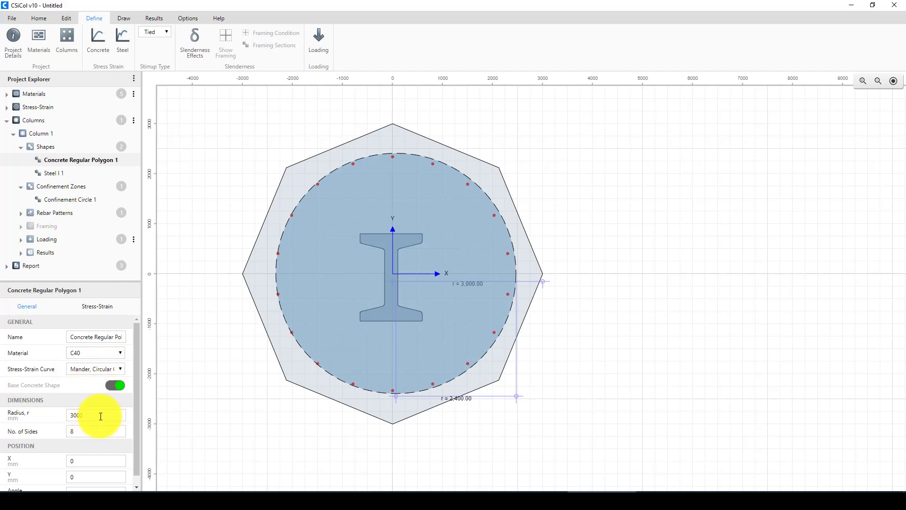
pyautogui.scroll(-1, 100, 419)
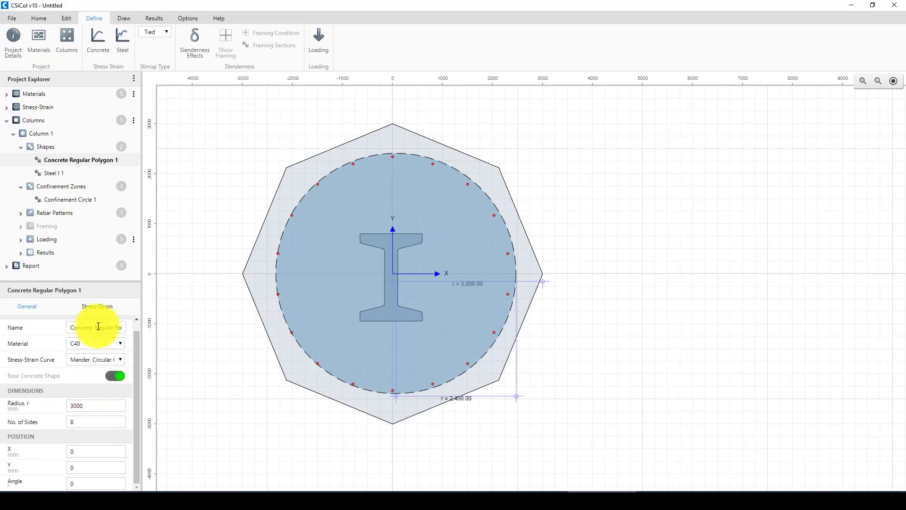
pyautogui.scroll(1, 72, 347)
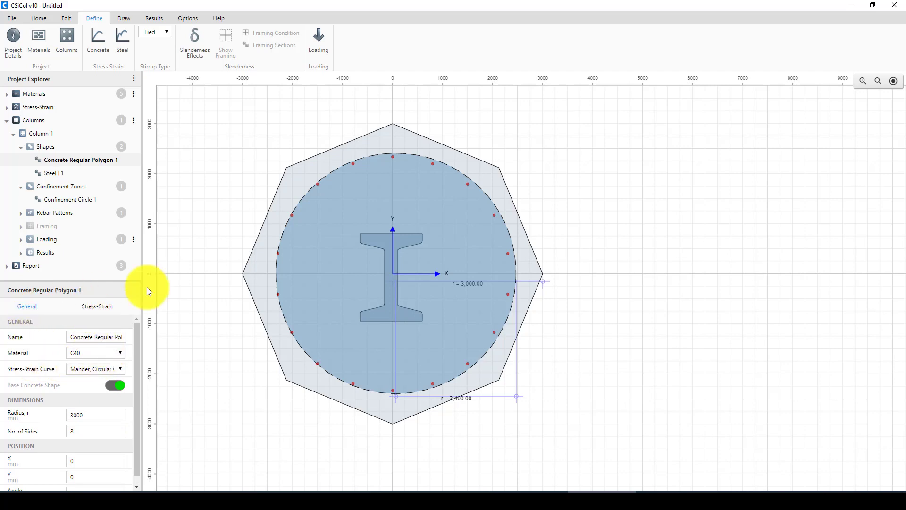
# Step: Select the circular rebar pattern and set its material to HRB400
pyautogui.click(354, 164)
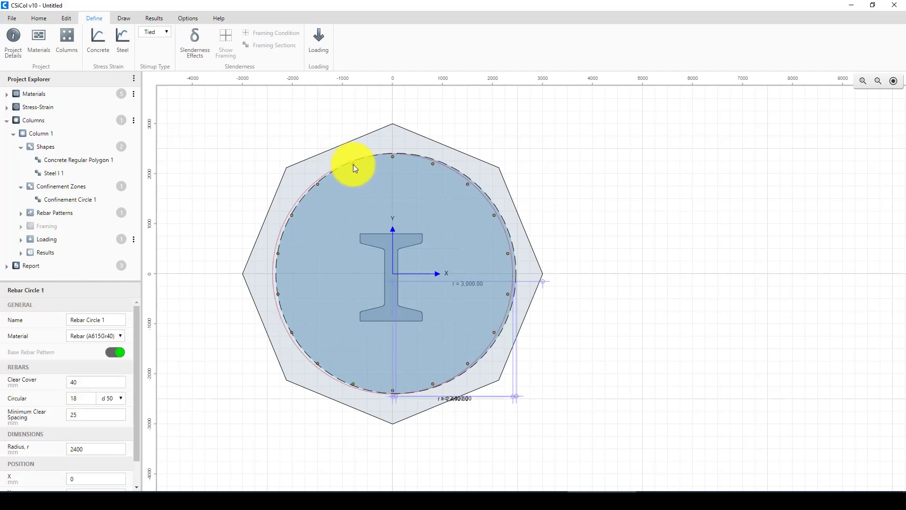
pyautogui.click(121, 336)
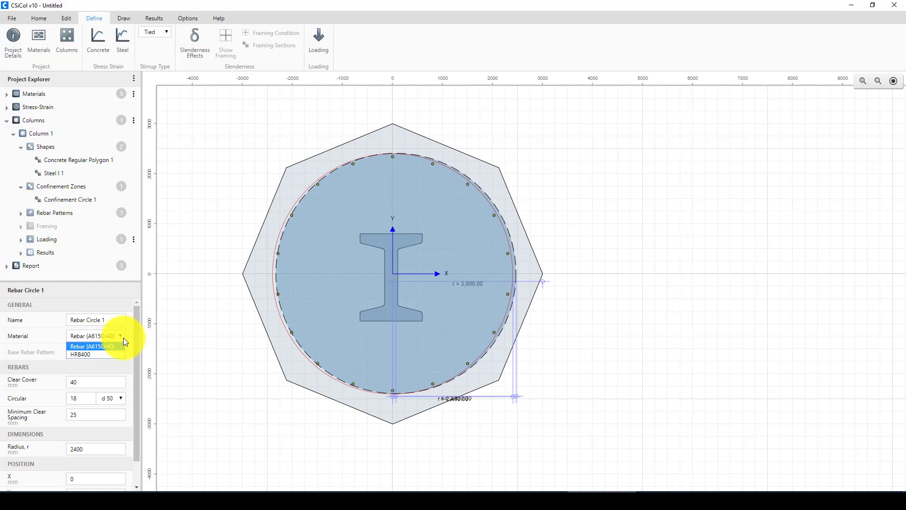
pyautogui.click(90, 355)
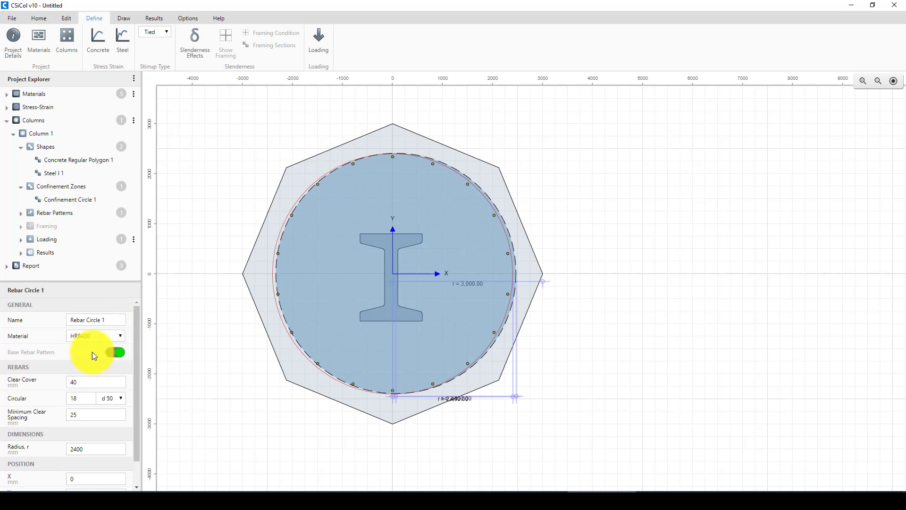
# Step: Select the steel I shape, choose Steel (A36) as its material, and review its dimensions and position
pyautogui.click(379, 237)
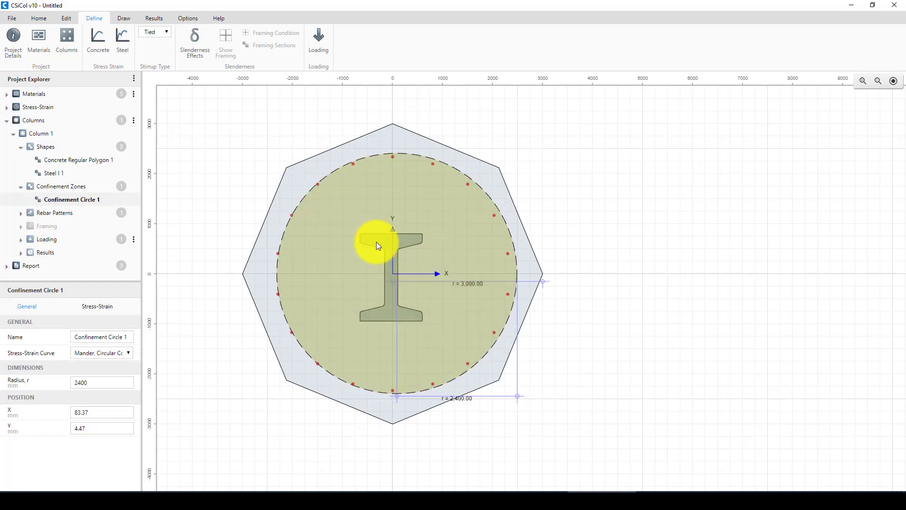
pyautogui.moveTo(381, 172); pyautogui.dragTo(452, 455)
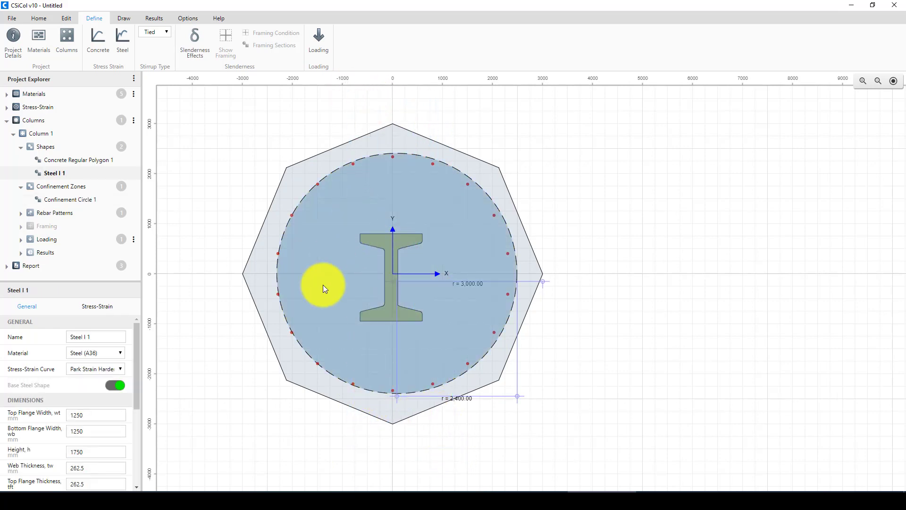
pyautogui.click(117, 353)
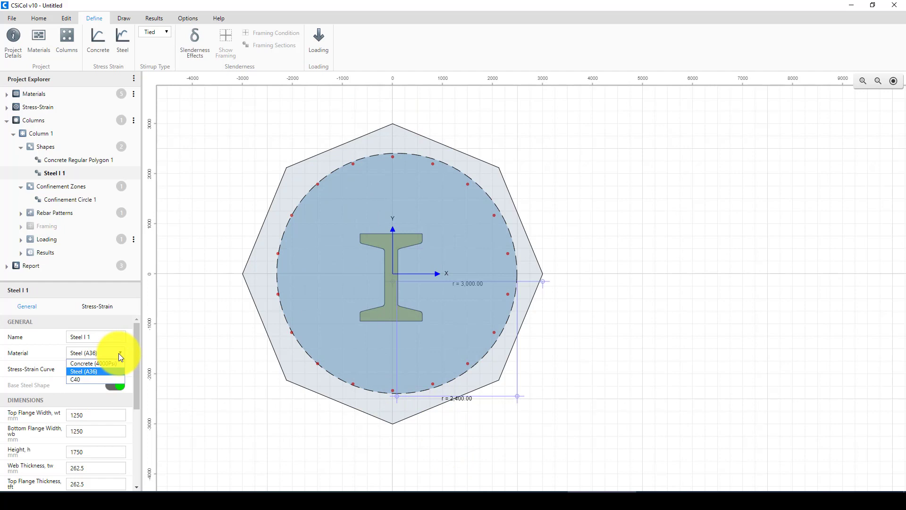
pyautogui.click(87, 372)
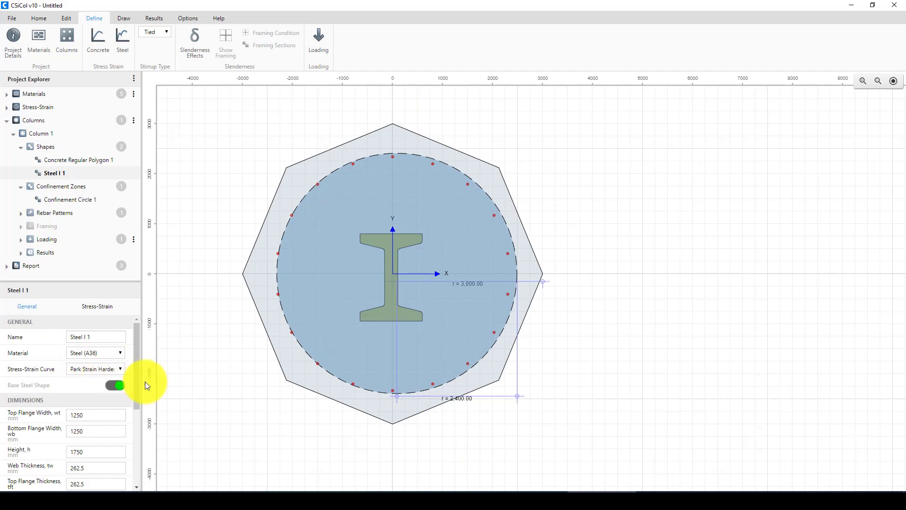
pyautogui.scroll(-3, 92, 443)
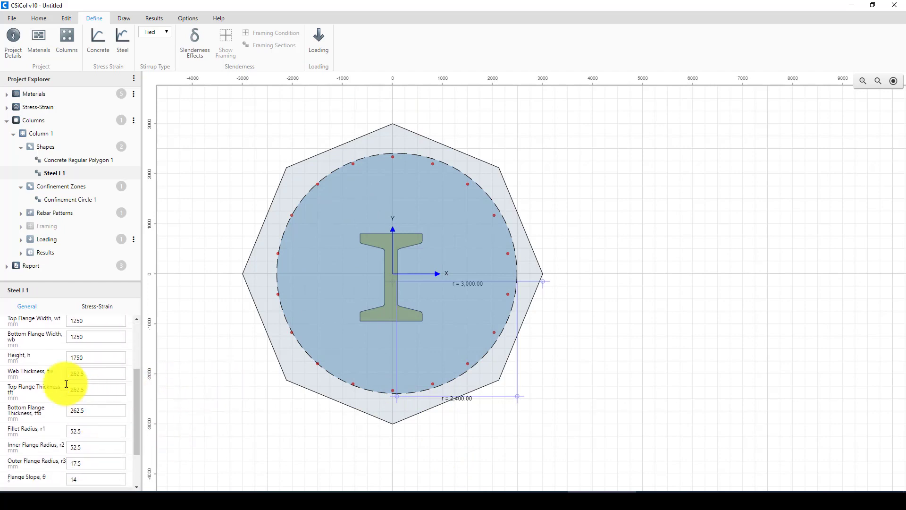
pyautogui.scroll(-2, 67, 410)
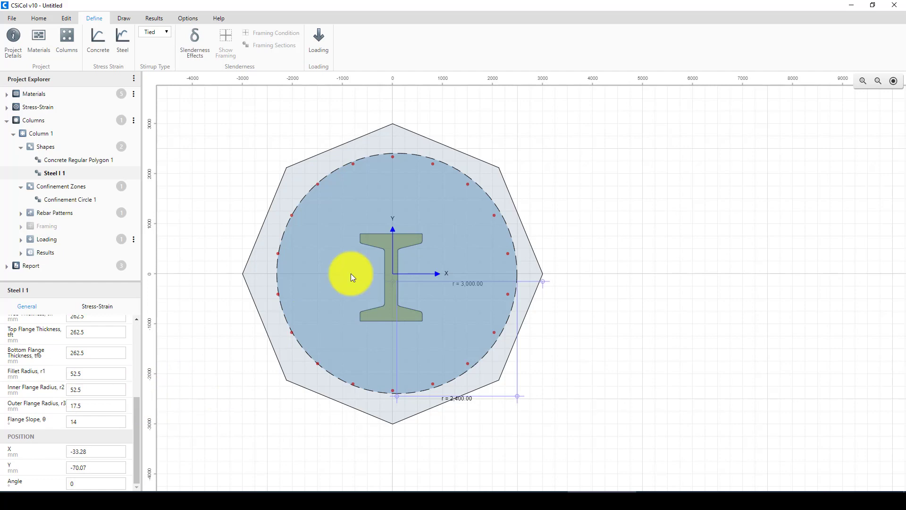
pyautogui.click(233, 179)
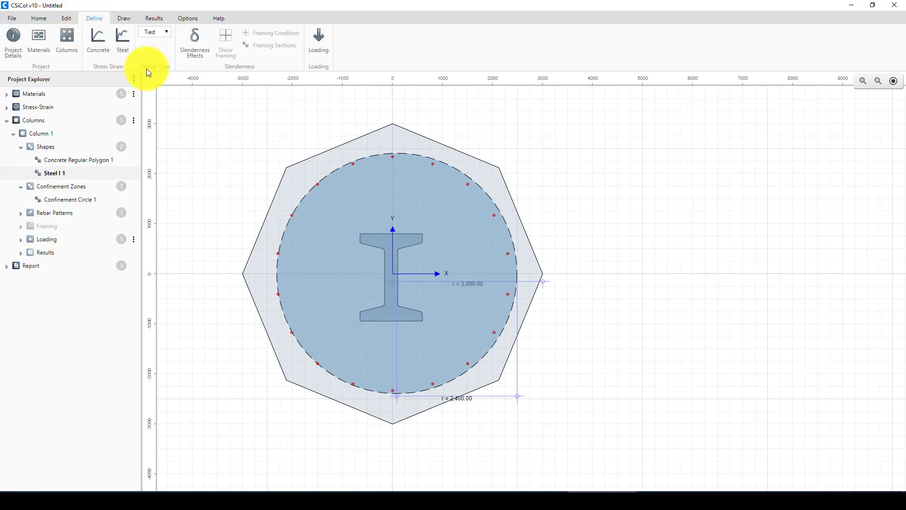
# Step: In the loading definition, set Combination 1's axial load to 50000 kN and both top moments to 2500 kN-m
pyautogui.click(318, 47)
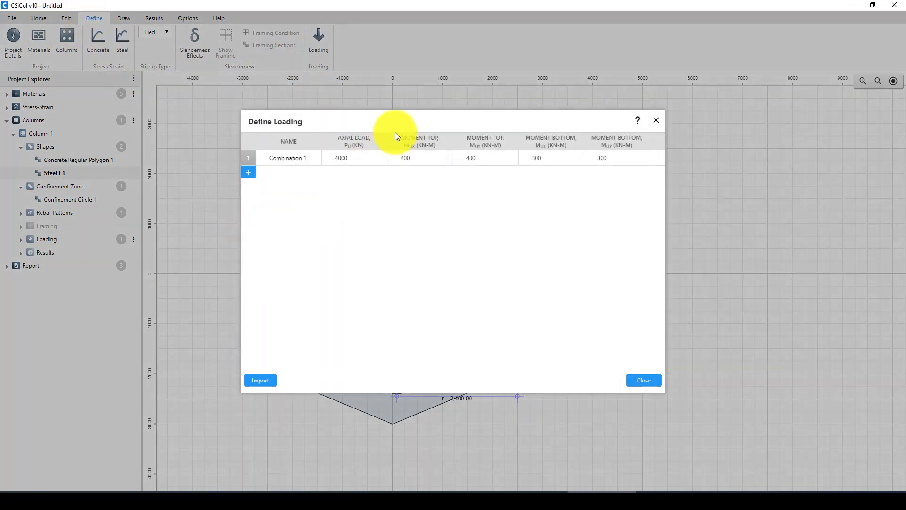
pyautogui.moveTo(395, 136); pyautogui.dragTo(346, 135)
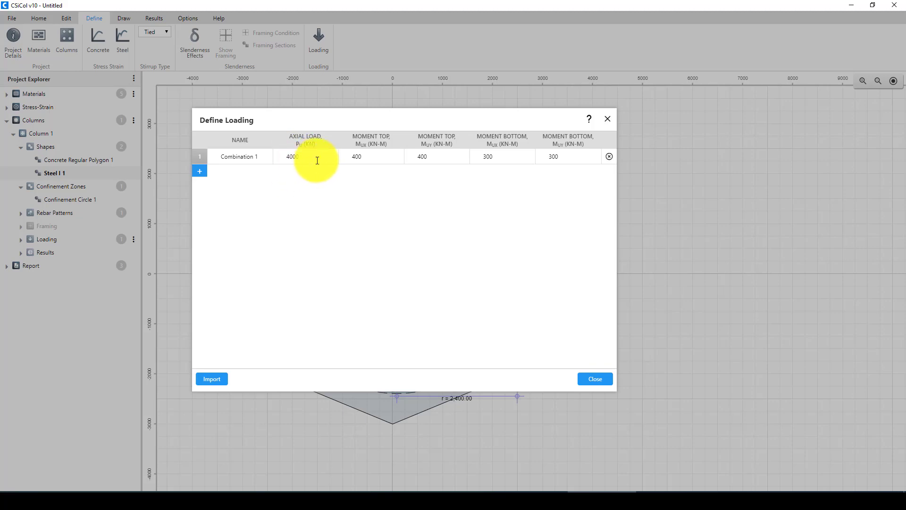
pyautogui.moveTo(317, 163); pyautogui.dragTo(282, 157)
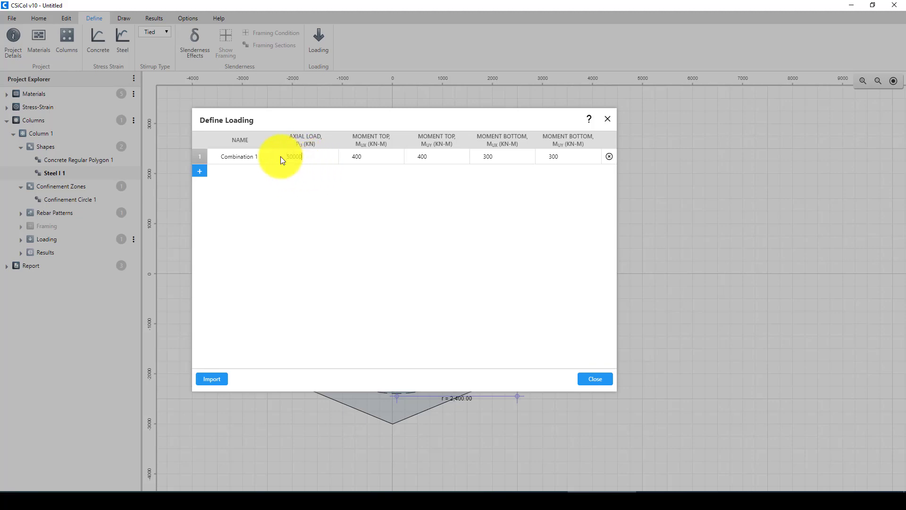
pyautogui.write('50000')
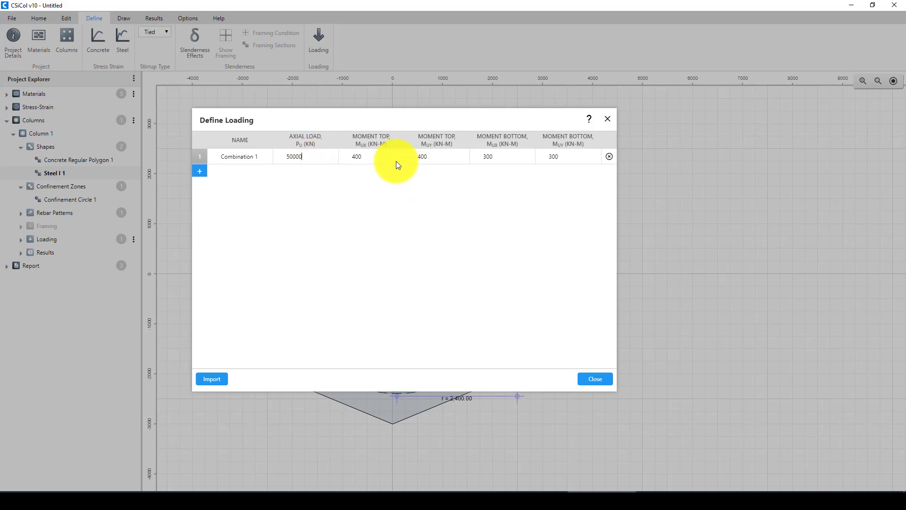
pyautogui.click(355, 155)
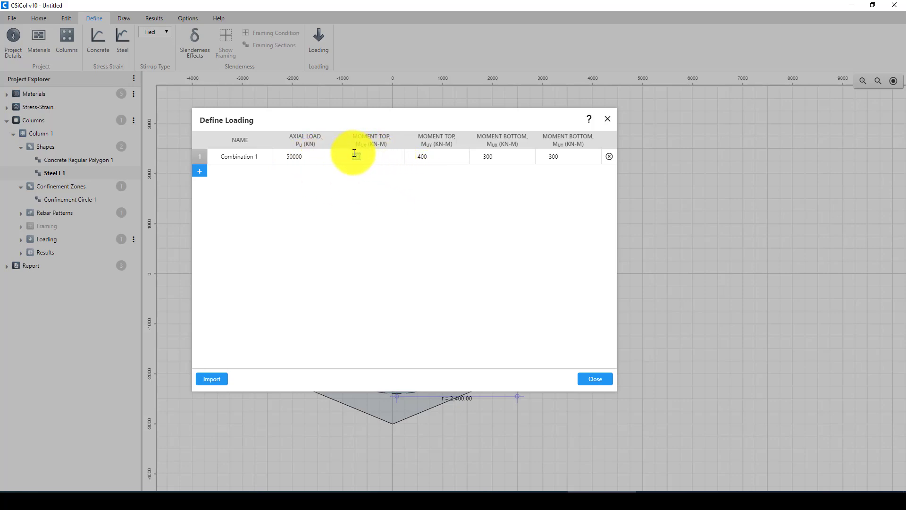
pyautogui.write('300')
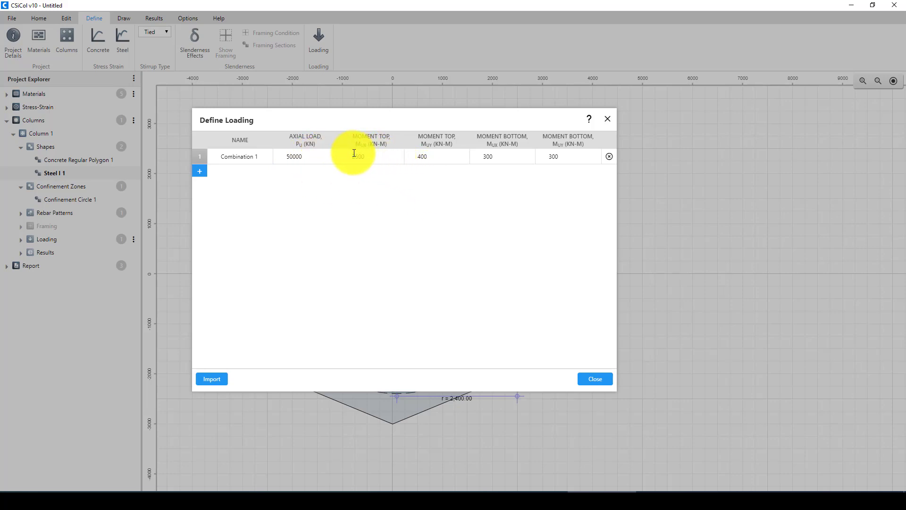
pyautogui.click(415, 156)
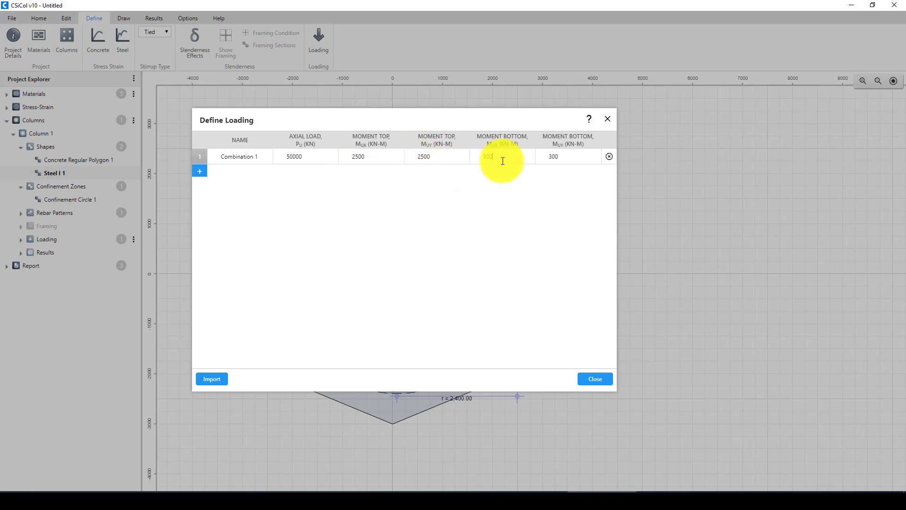
# Step: Set both bottom moments of Combination 1 to 2300 kN-m and finish defining the loading
pyautogui.moveTo(502, 161); pyautogui.dragTo(479, 163)
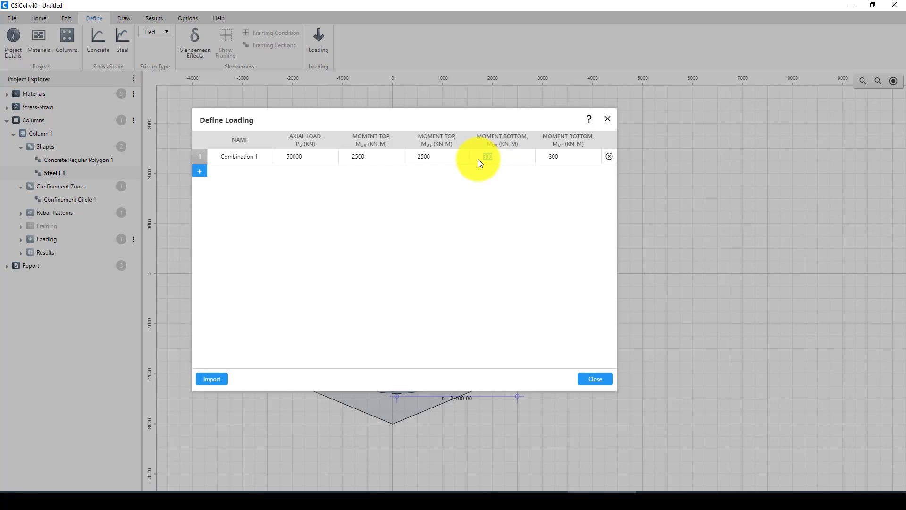
pyautogui.write('2300')
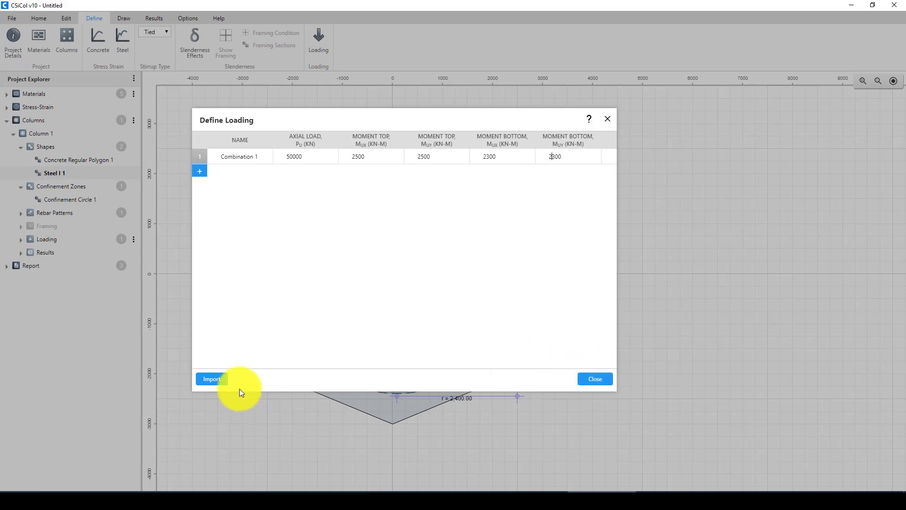
pyautogui.click(594, 380)
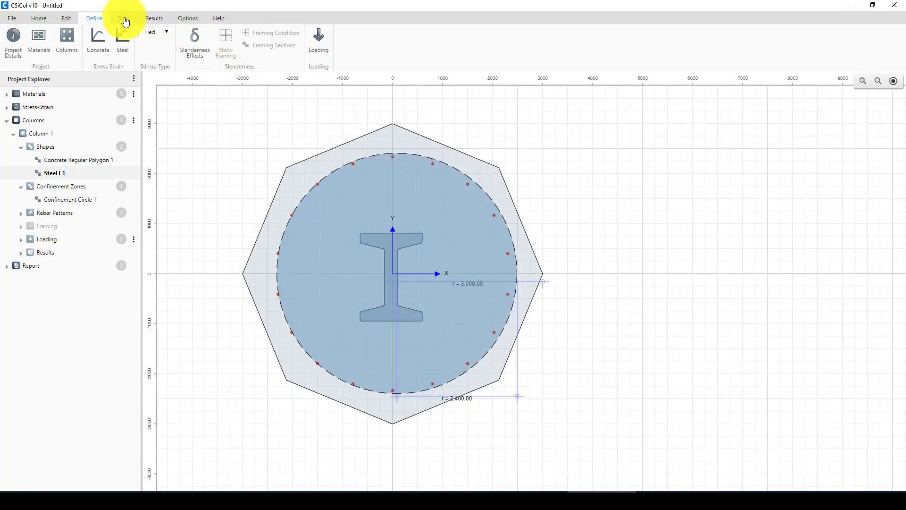
# Step: Review the calculated section properties and the column's capacity interaction diagram
pyautogui.click(154, 19)
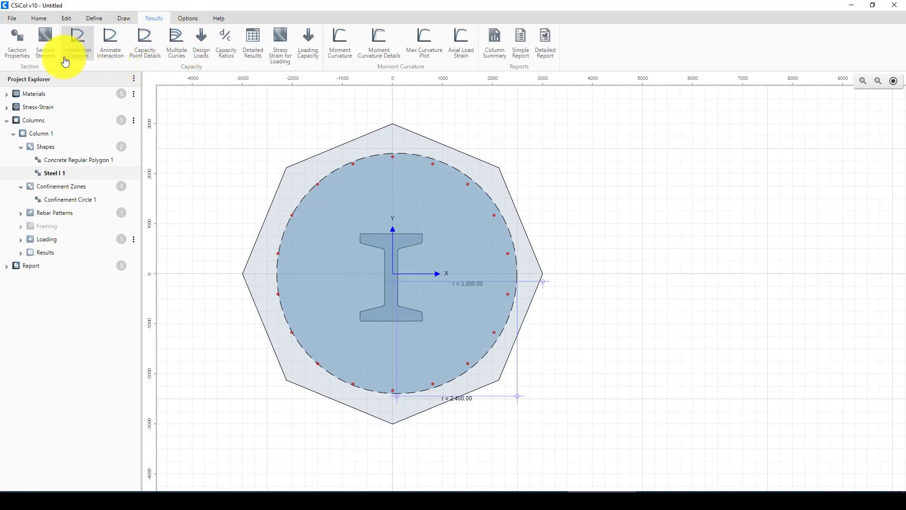
pyautogui.click(17, 41)
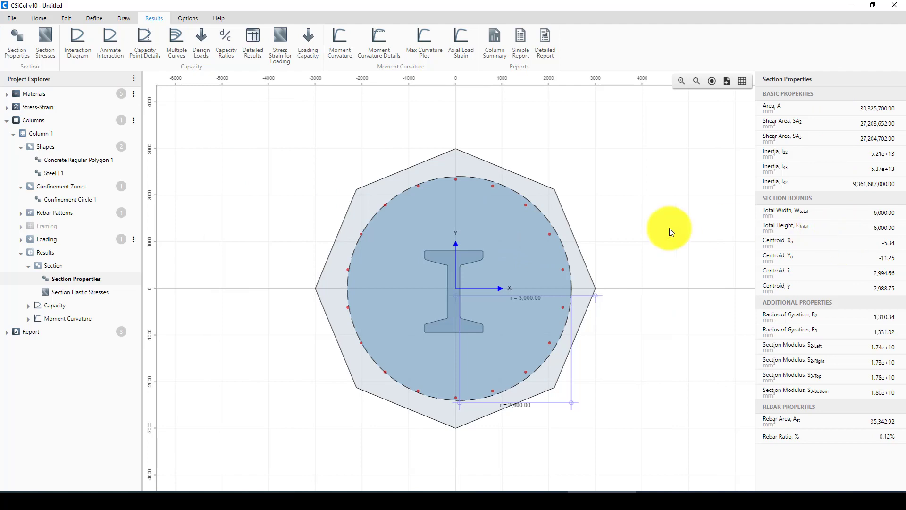
pyautogui.click(76, 42)
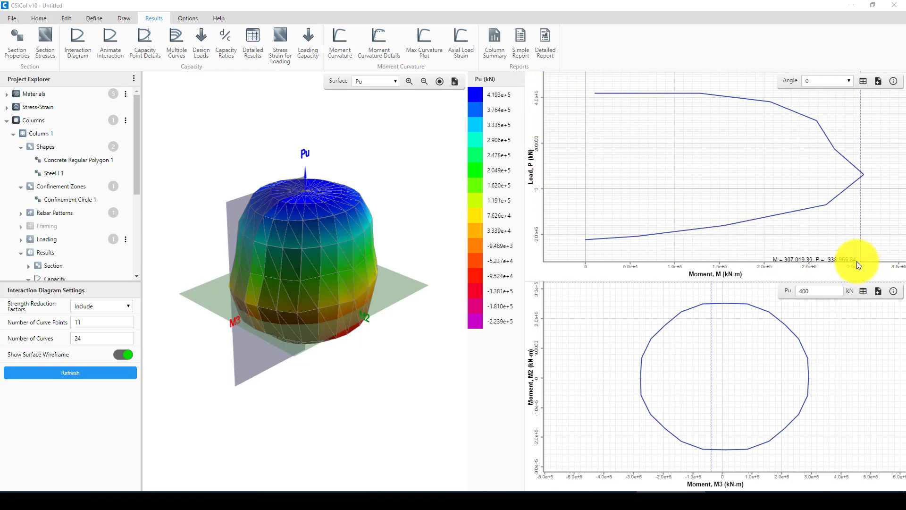
# Step: Generate the simple report and review its column information, section properties, materials, interaction curves and governing load
pyautogui.click(521, 44)
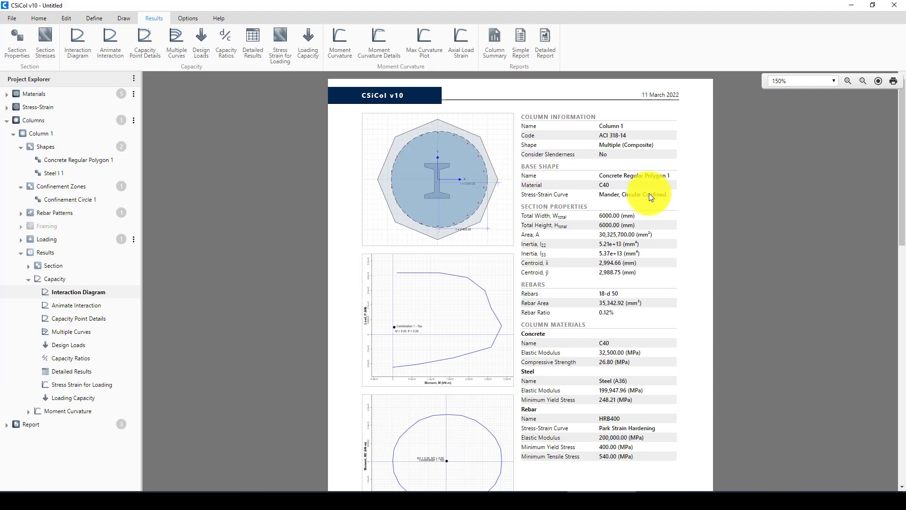
pyautogui.scroll(-3, 506, 228)
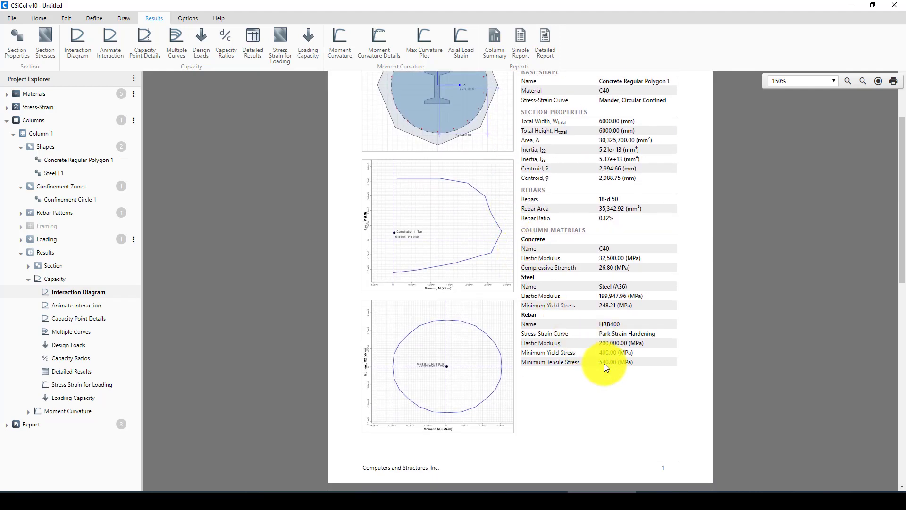
pyautogui.scroll(3, 601, 361)
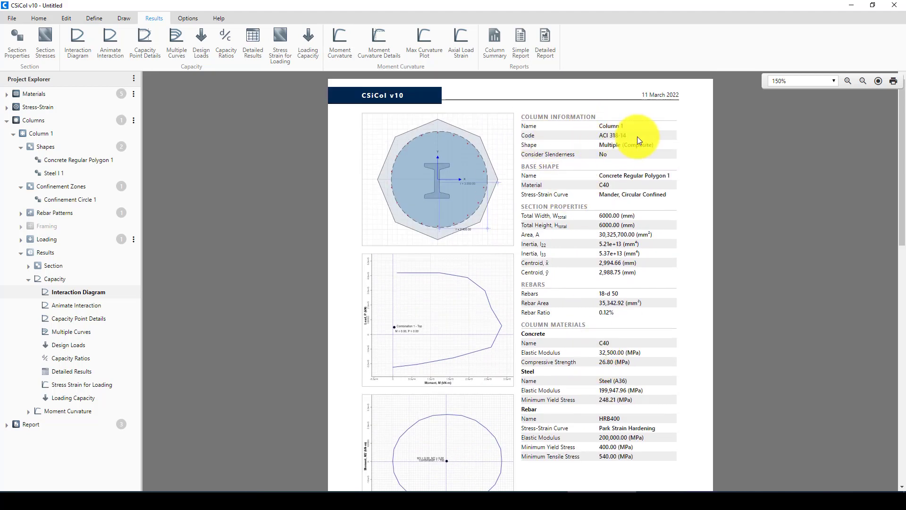
pyautogui.scroll(-3, 639, 136)
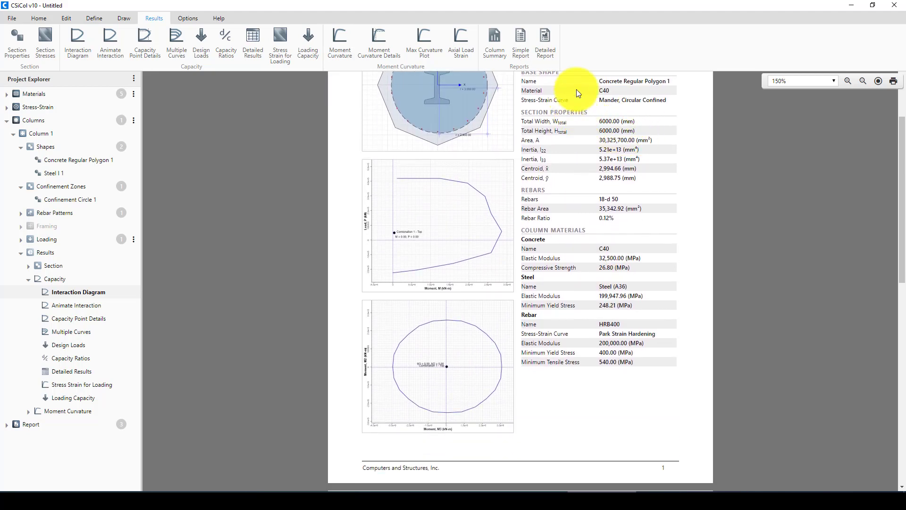
pyautogui.scroll(-3, 577, 137)
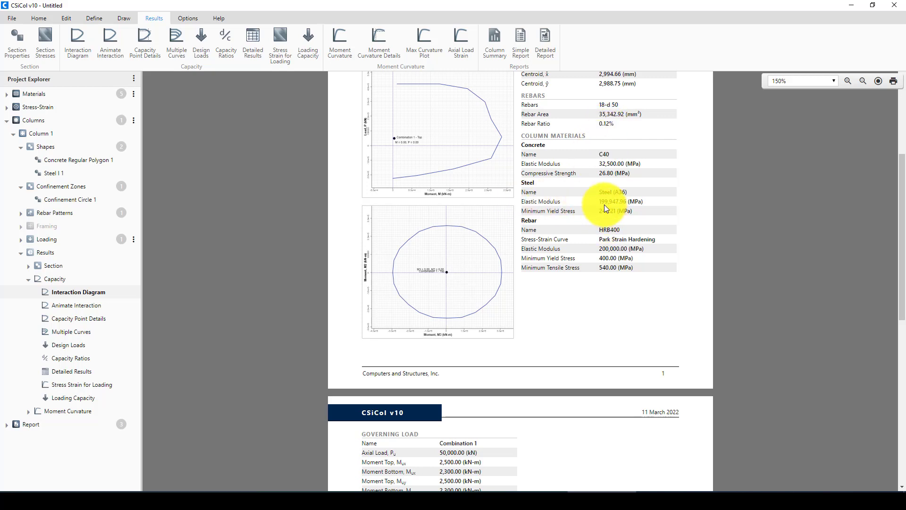
pyautogui.scroll(-9, 581, 189)
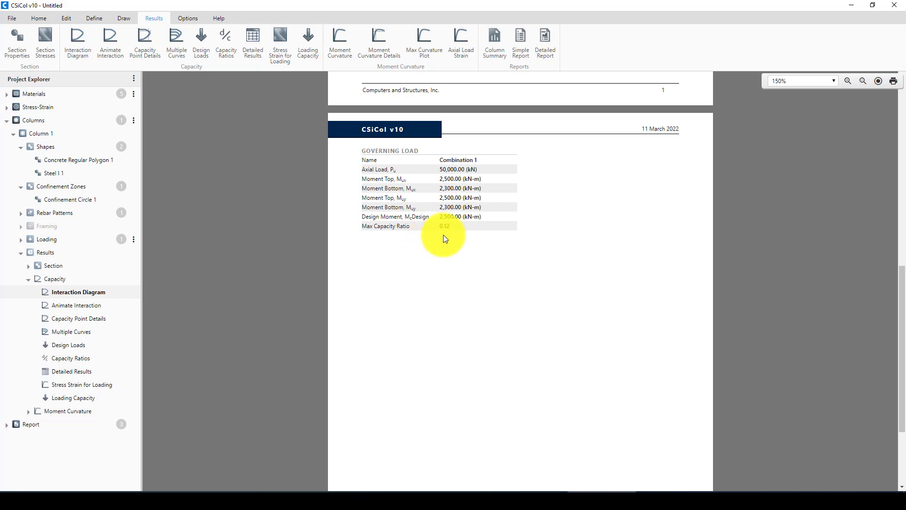
pyautogui.scroll(10, 451, 228)
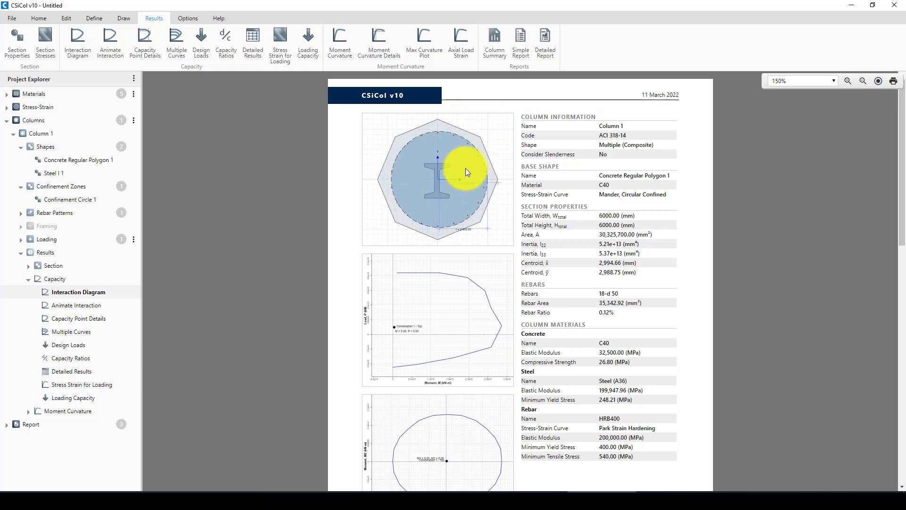
pyautogui.scroll(-1, 436, 208)
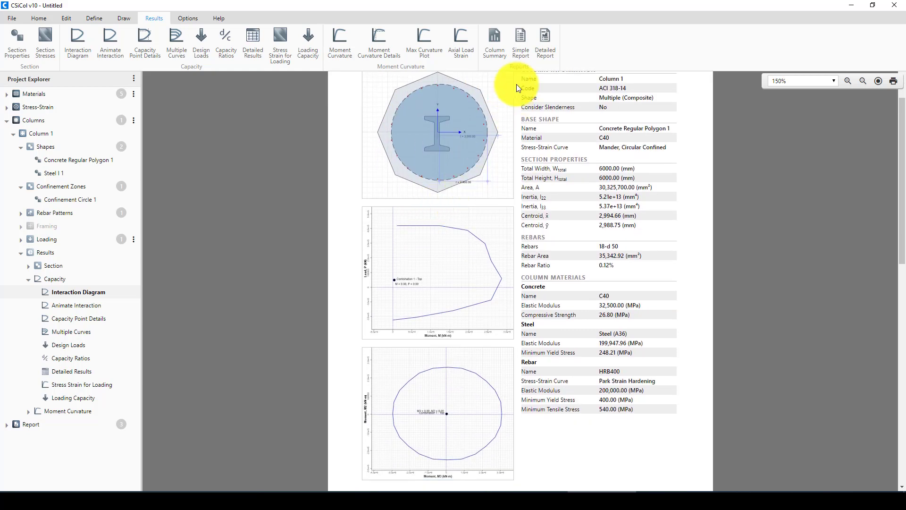
# Step: Generate the detailed report and read through its materials, stress-strain models, section shapes, loading and column summary
pyautogui.click(546, 50)
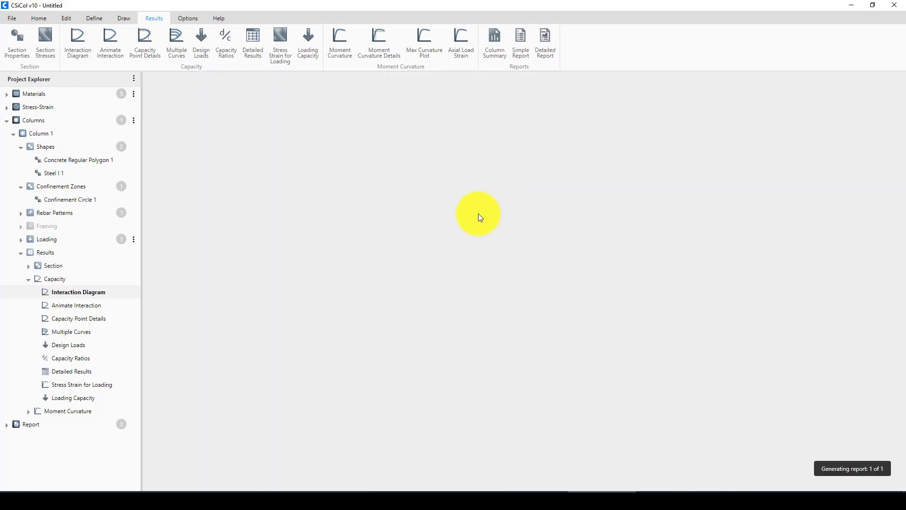
pyautogui.scroll(-10, 501, 202)
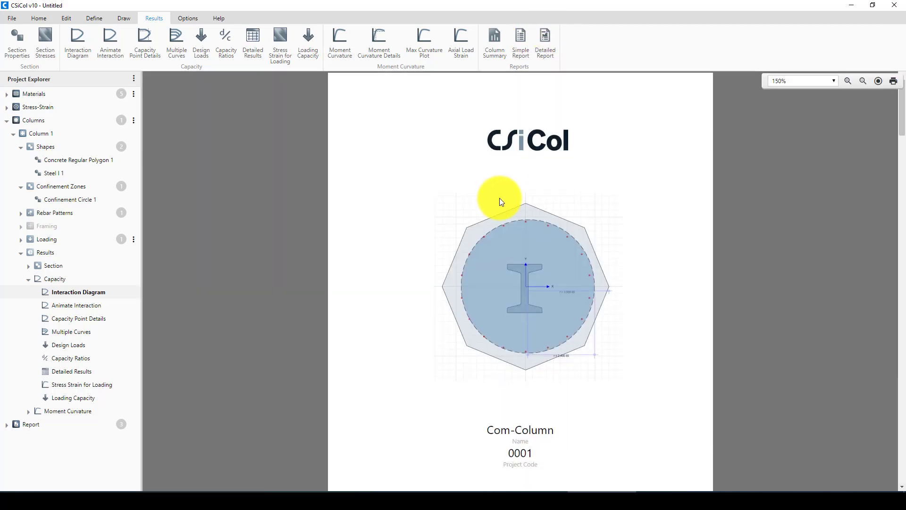
pyautogui.scroll(-9, 488, 214)
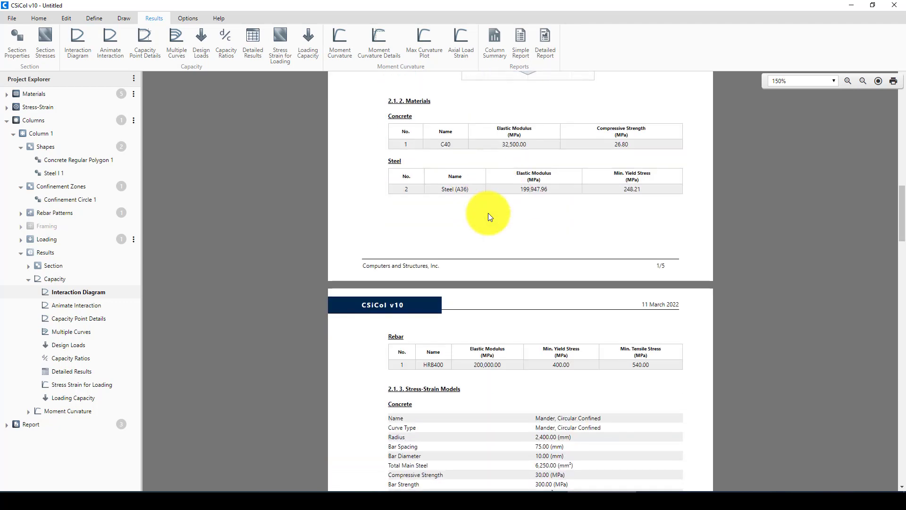
pyautogui.scroll(-10, 508, 254)
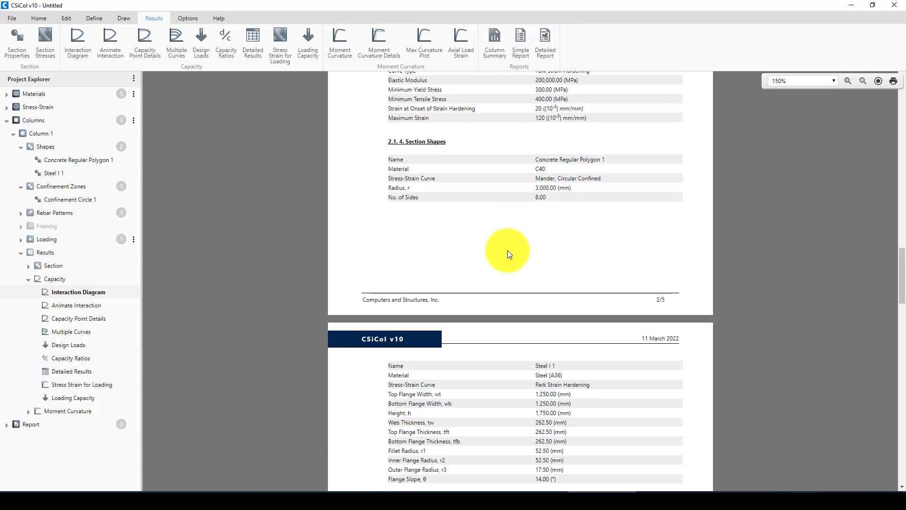
pyautogui.scroll(-4, 508, 251)
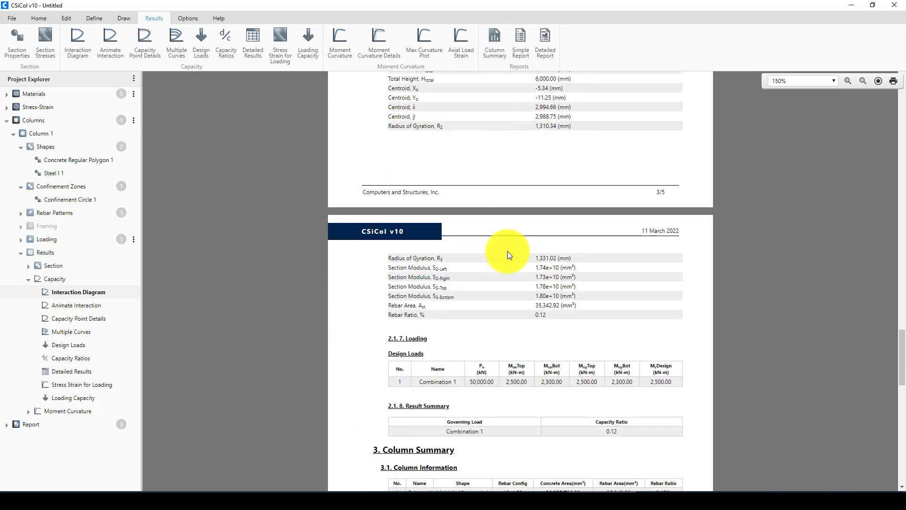
pyautogui.scroll(-8, 508, 252)
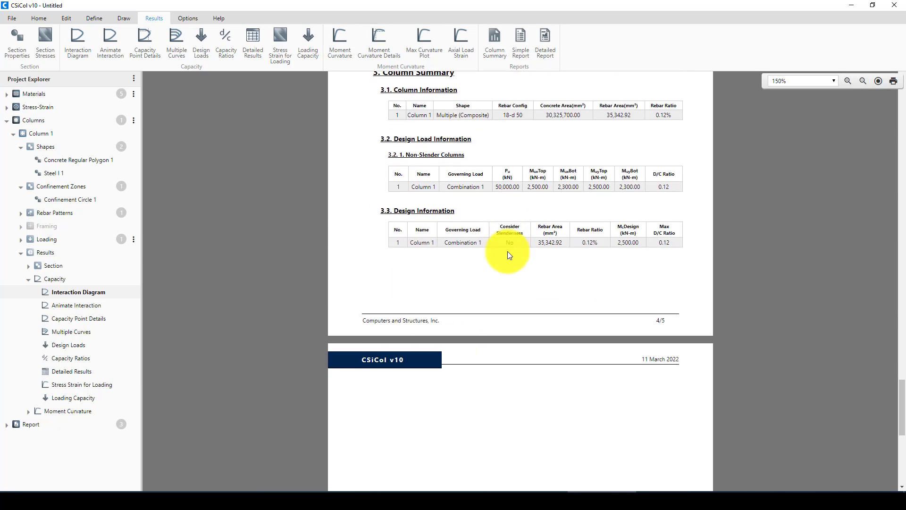
# Step: Display the maximum curvature plot and inspect the axial load-curvature curve towards its low-load end
pyautogui.click(420, 42)
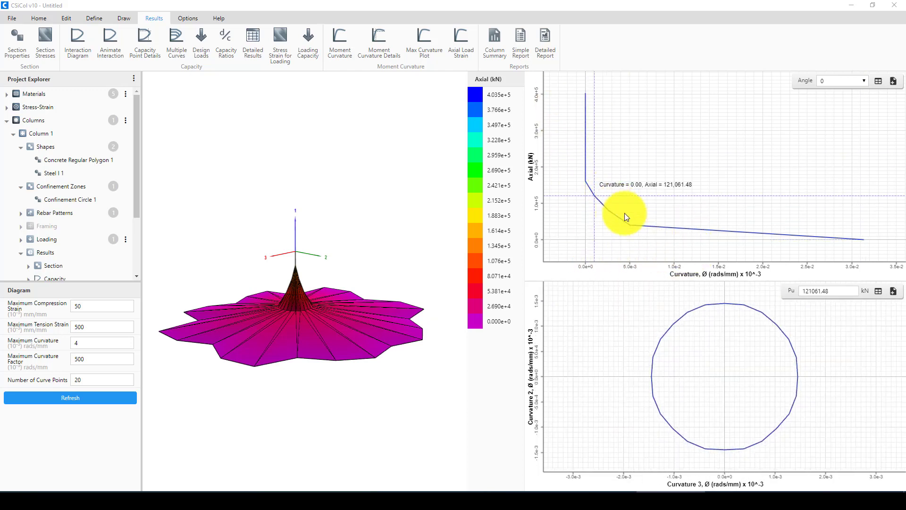
pyautogui.click(772, 234)
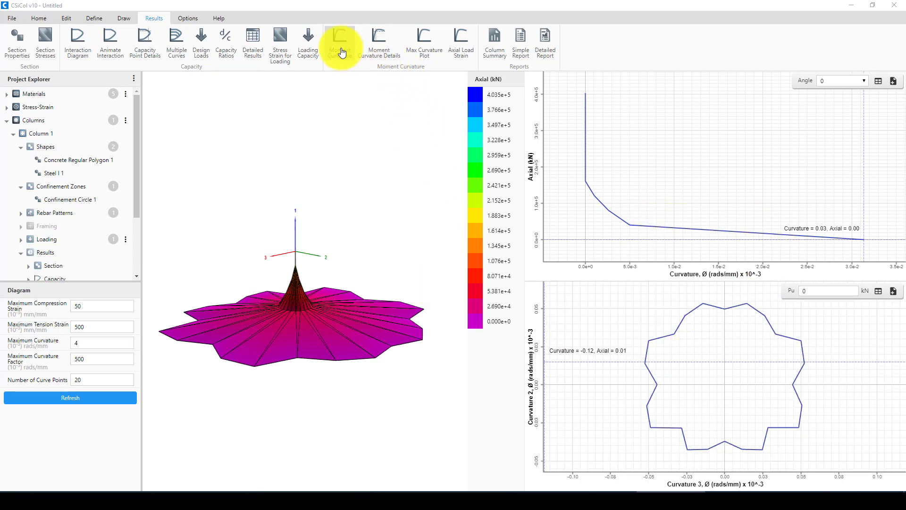
# Step: Display the stress-strain results for loading and view the bar stresses for Combination 1 - Bottom
pyautogui.click(283, 50)
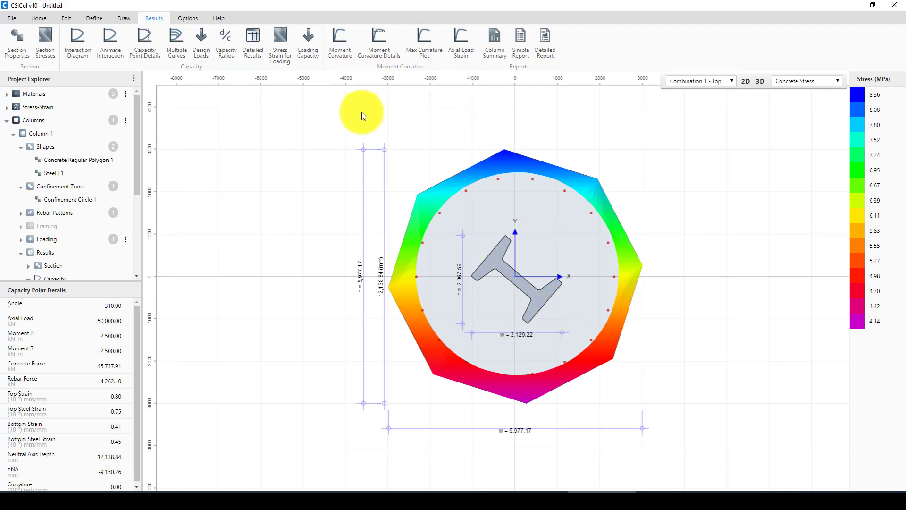
pyautogui.click(732, 81)
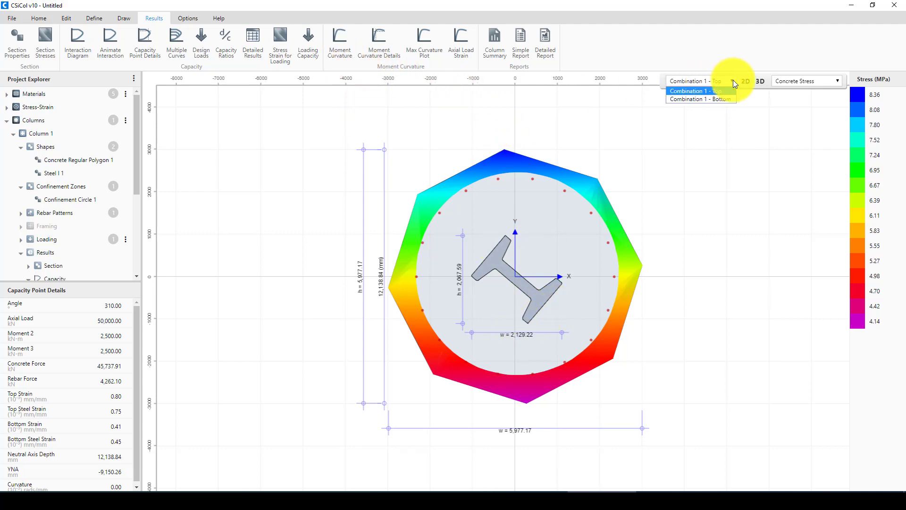
pyautogui.click(711, 100)
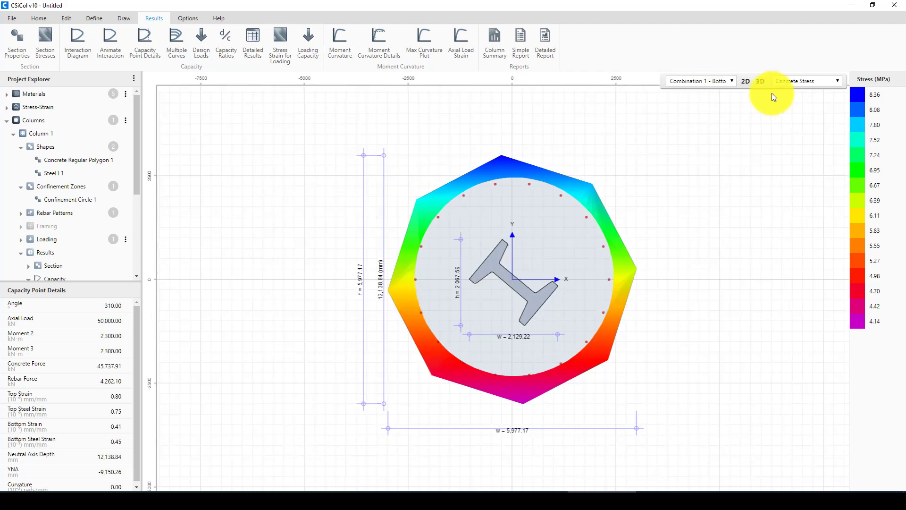
pyautogui.click(806, 85)
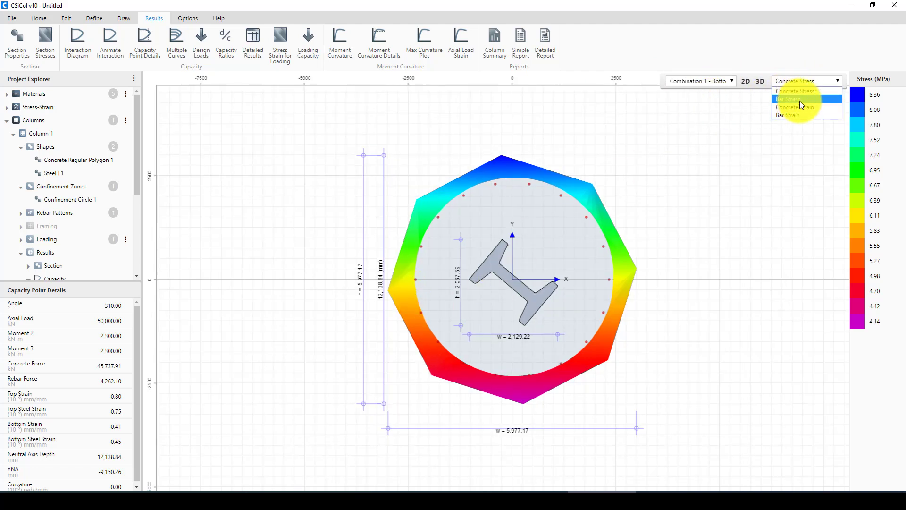
pyautogui.click(801, 100)
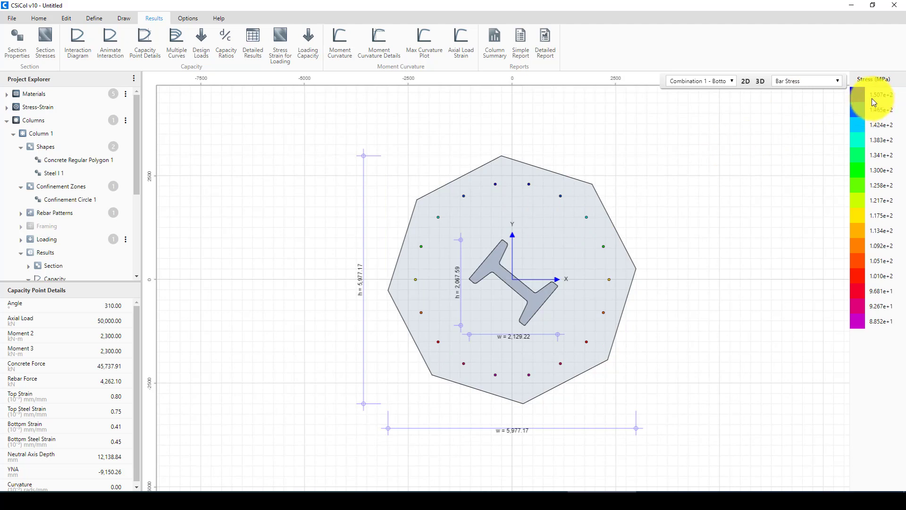
# Step: View the bar strain and concrete strain distributions for the bottom end of Combination 1
pyautogui.click(823, 82)
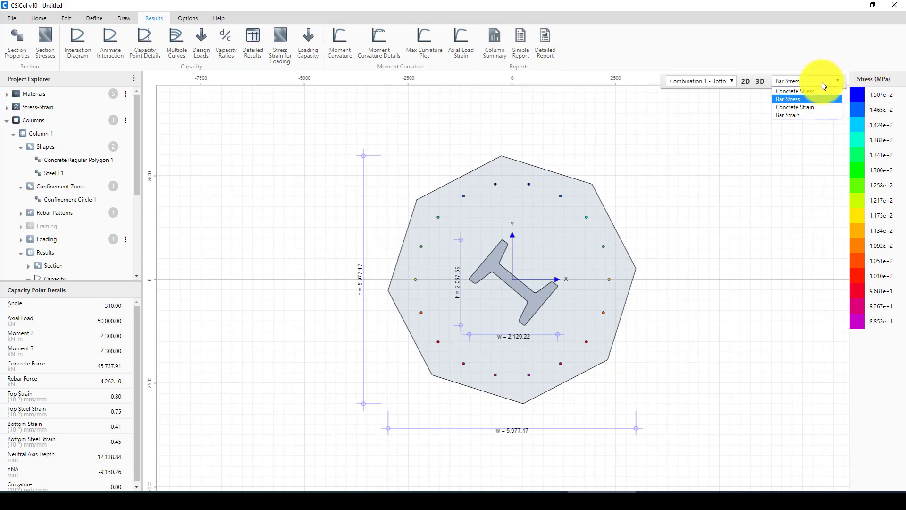
pyautogui.click(808, 113)
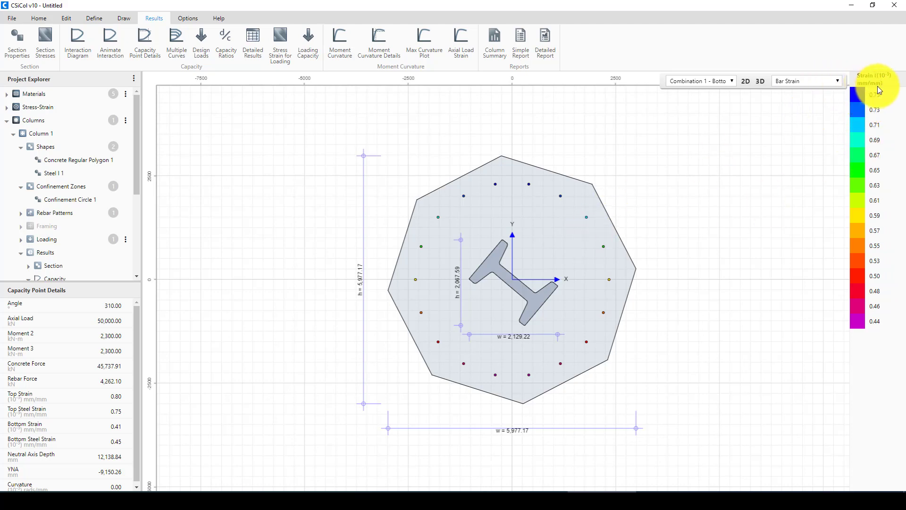
pyautogui.click(830, 83)
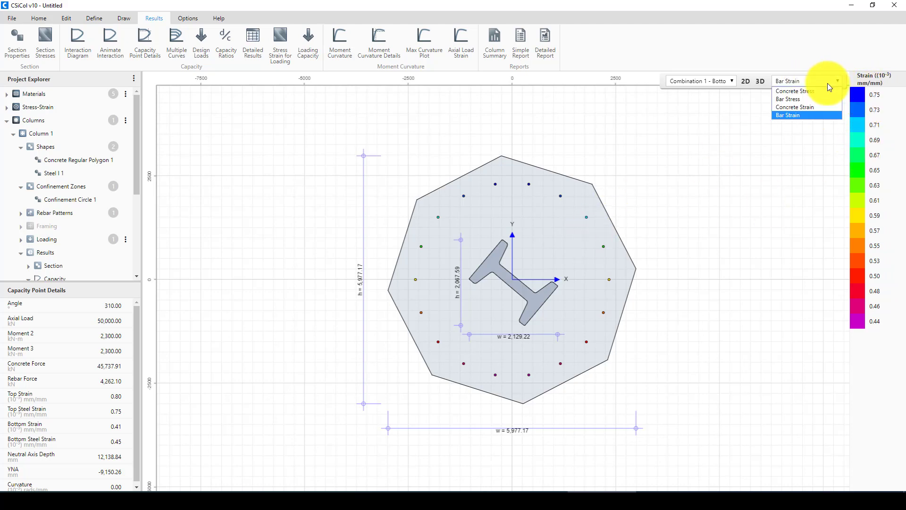
pyautogui.click(818, 107)
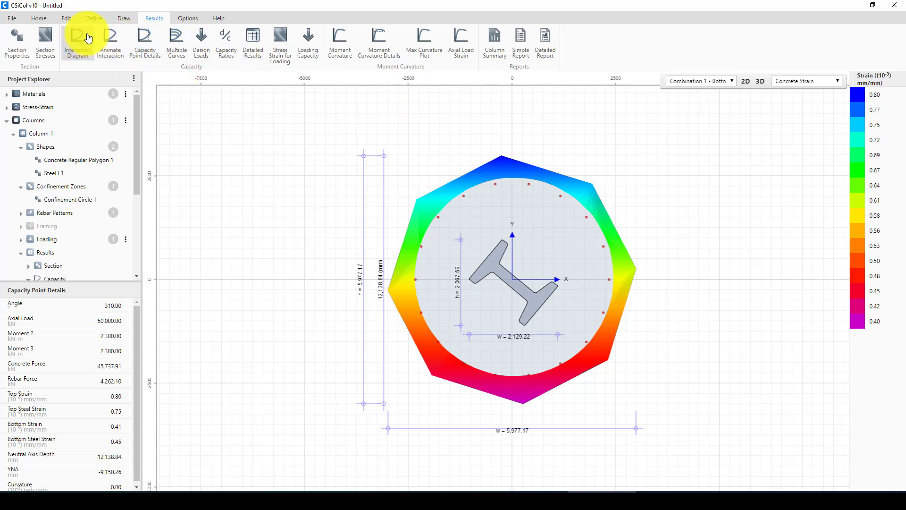
# Step: Play and stop the capacity interaction animation while viewing it from another side, and check the detailed capacity results for the top end
pyautogui.click(108, 38)
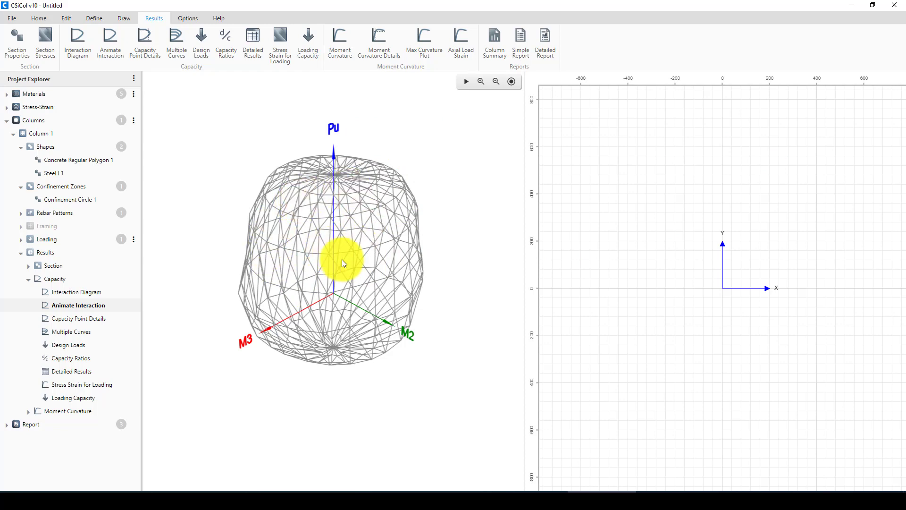
pyautogui.click(466, 82)
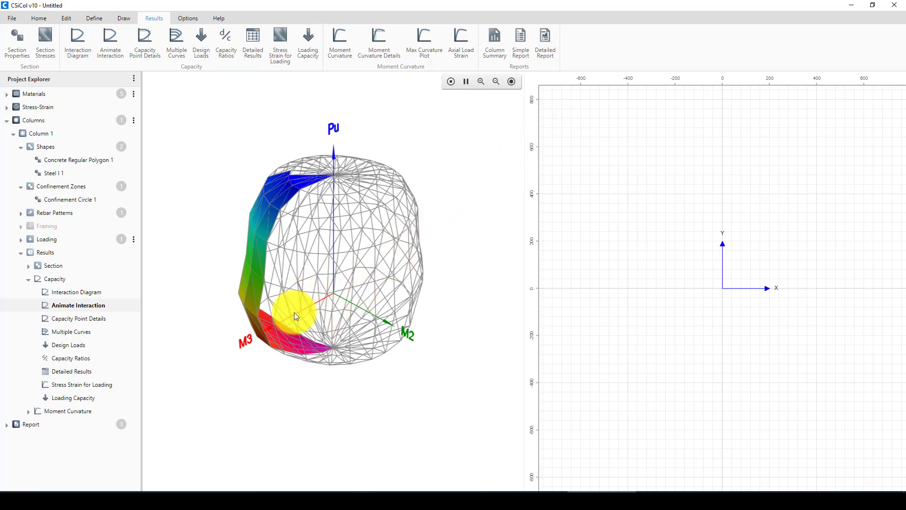
pyautogui.moveTo(335, 323); pyautogui.dragTo(351, 308)
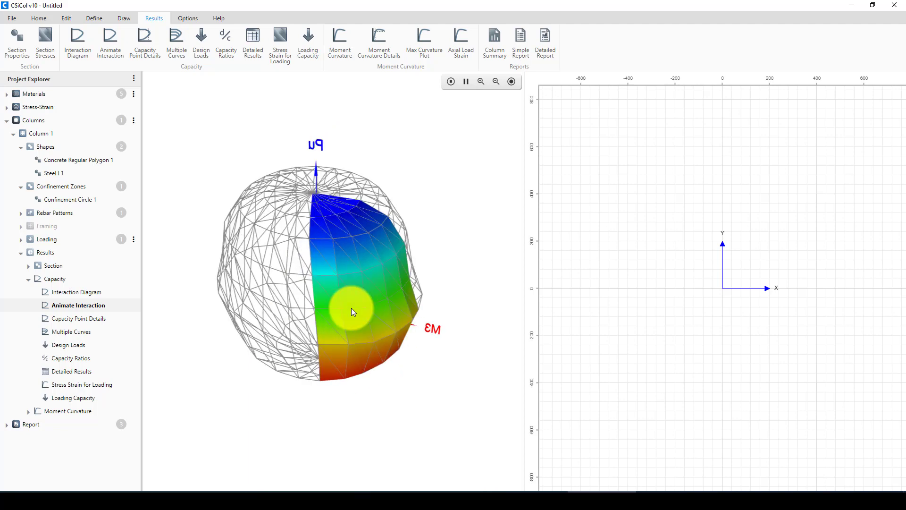
pyautogui.click(451, 82)
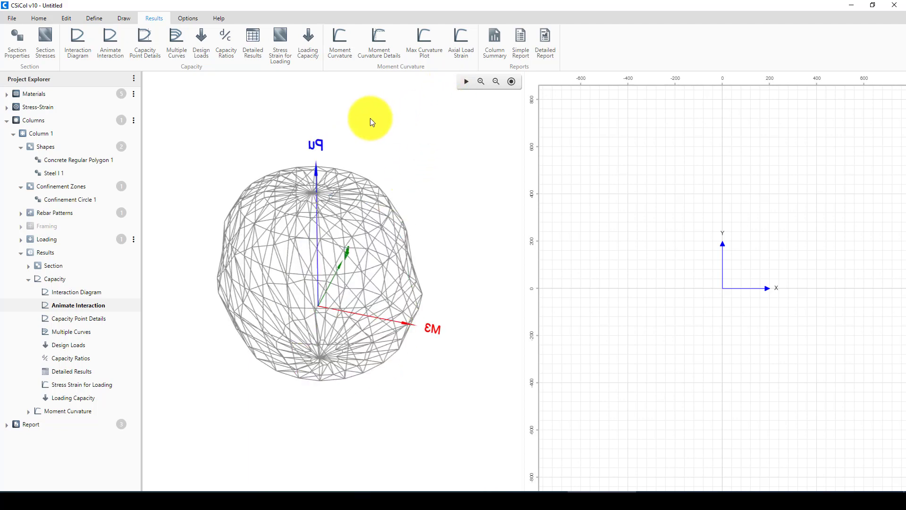
pyautogui.click(251, 44)
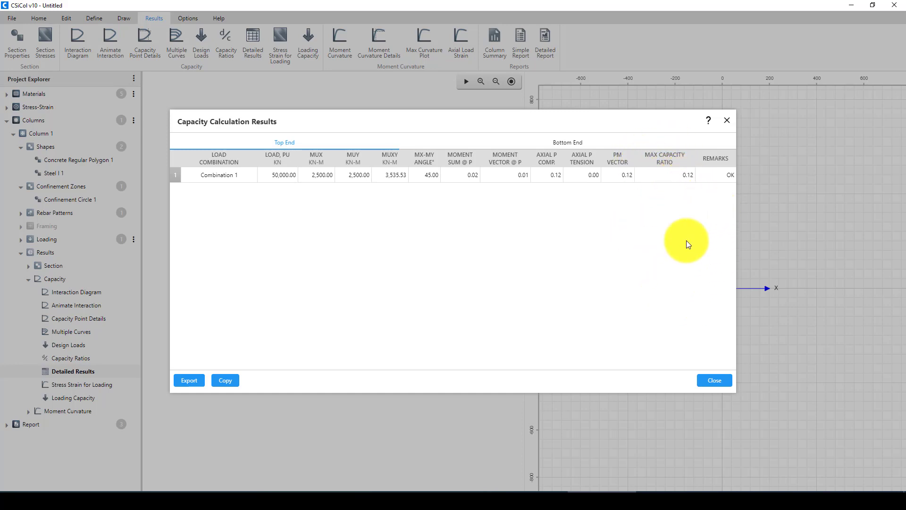
pyautogui.click(717, 380)
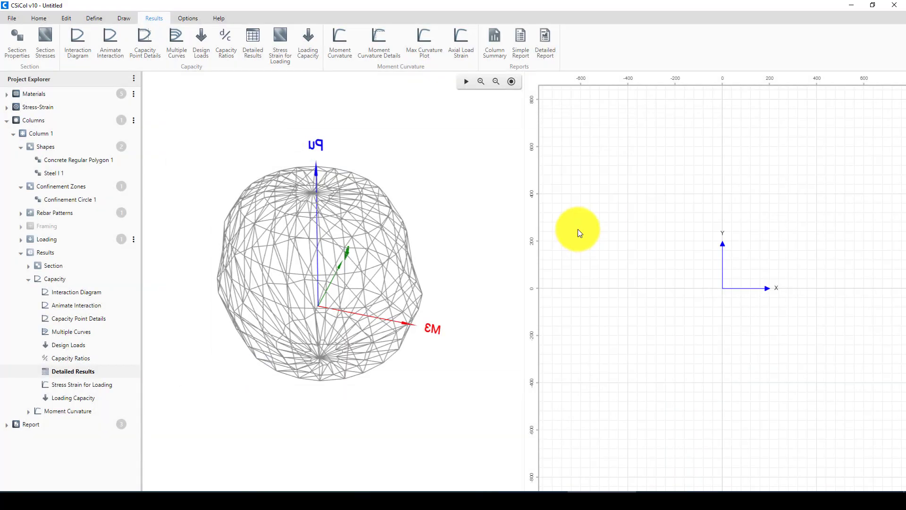
# Step: Plot five P-M3 interaction curves for varying concrete Fc, raising the maximum value to 100 MPa
pyautogui.click(177, 42)
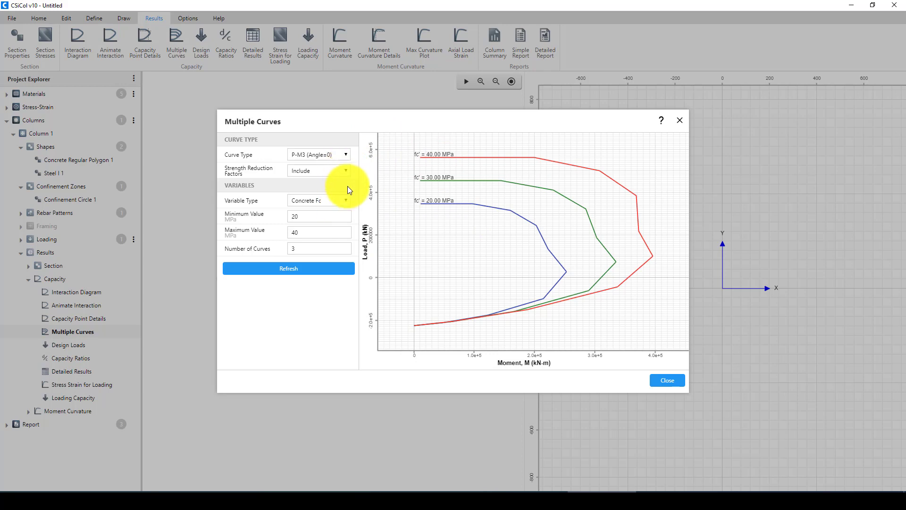
pyautogui.doubleClick(293, 246)
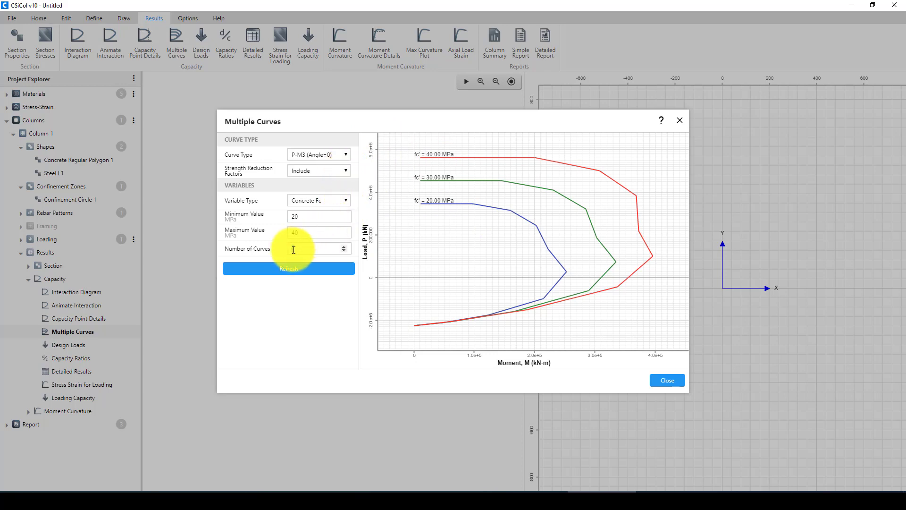
pyautogui.click(310, 271)
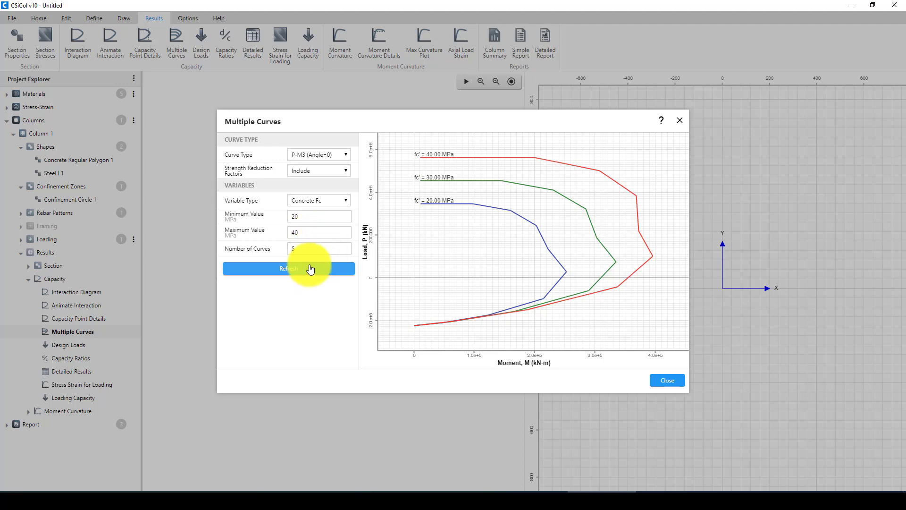
pyautogui.click(311, 259)
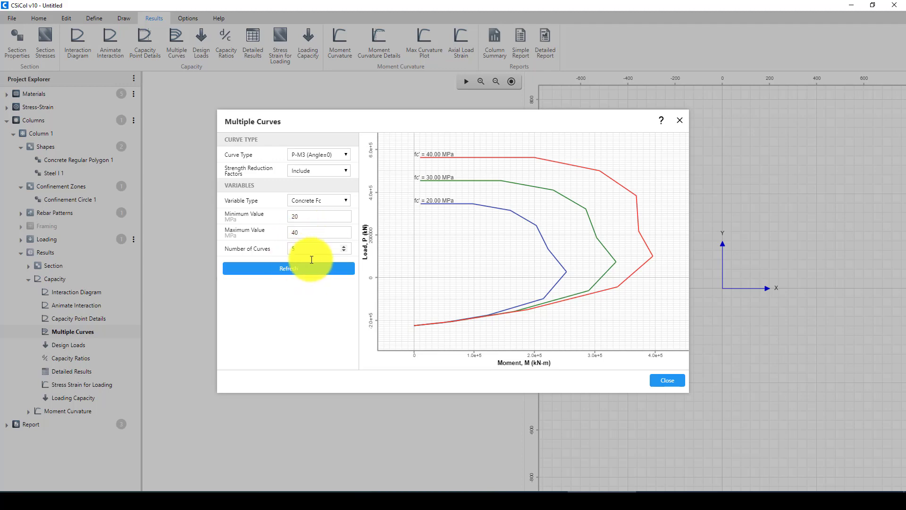
pyautogui.click(289, 268)
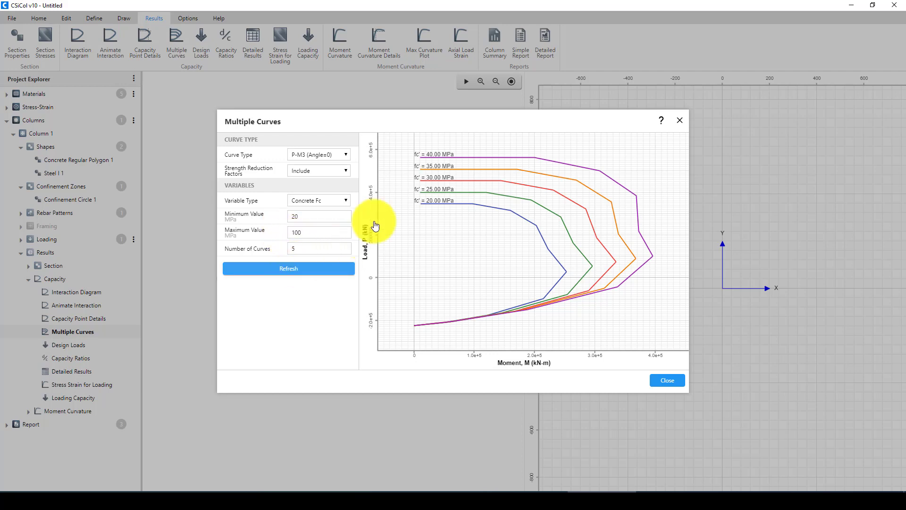
pyautogui.press('Return')
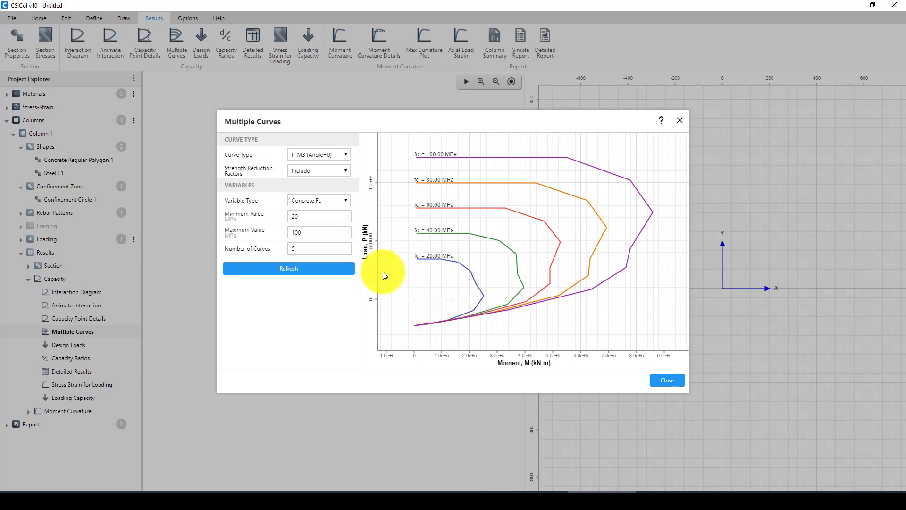
pyautogui.click(668, 380)
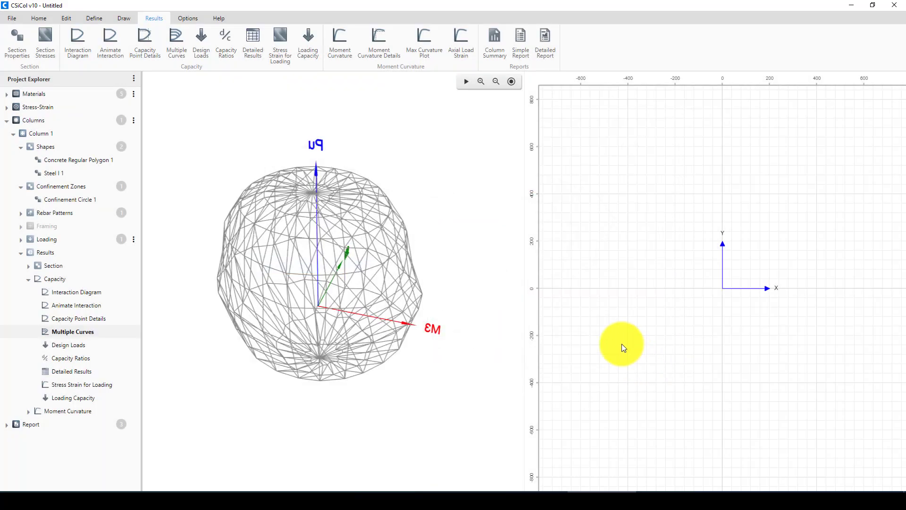
# Step: Start saving the project and choose the CSI Col Column Degien folder inside Video-Totuorials on Local Disk (D:)
pyautogui.moveTo(356, 302); pyautogui.dragTo(398, 246)
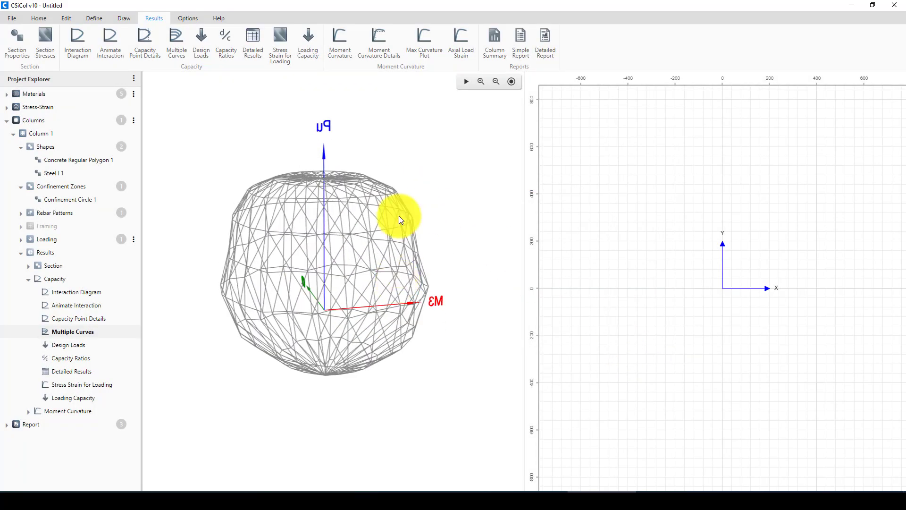
pyautogui.click(33, 18)
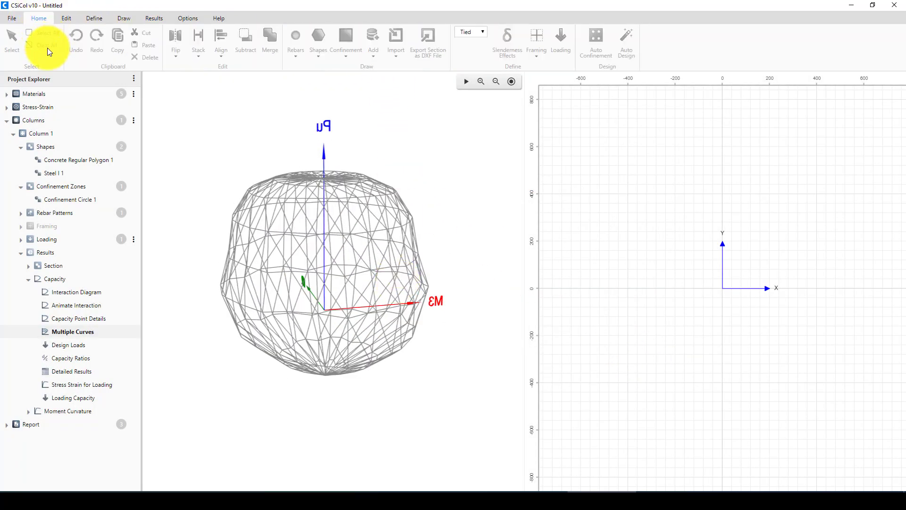
pyautogui.click(21, 22)
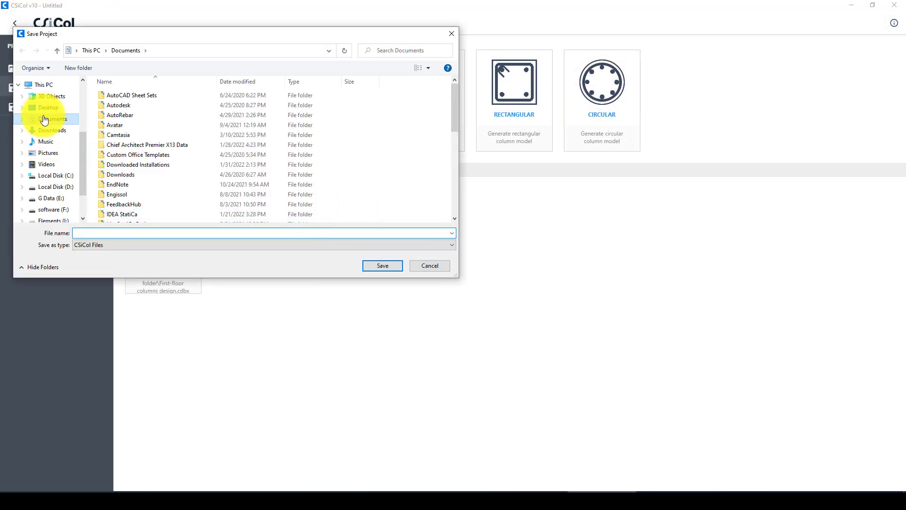
pyautogui.scroll(-5, 137, 174)
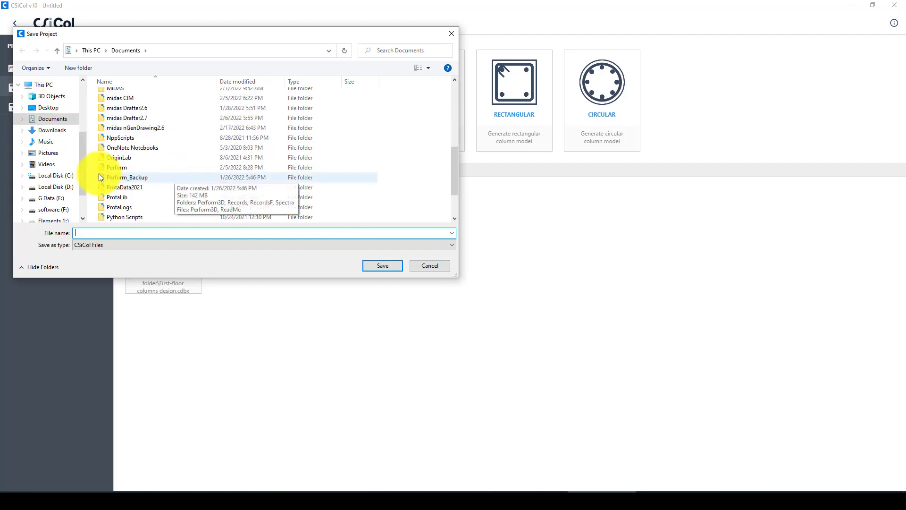
pyautogui.click(66, 189)
pyautogui.scroll(-3, 152, 208)
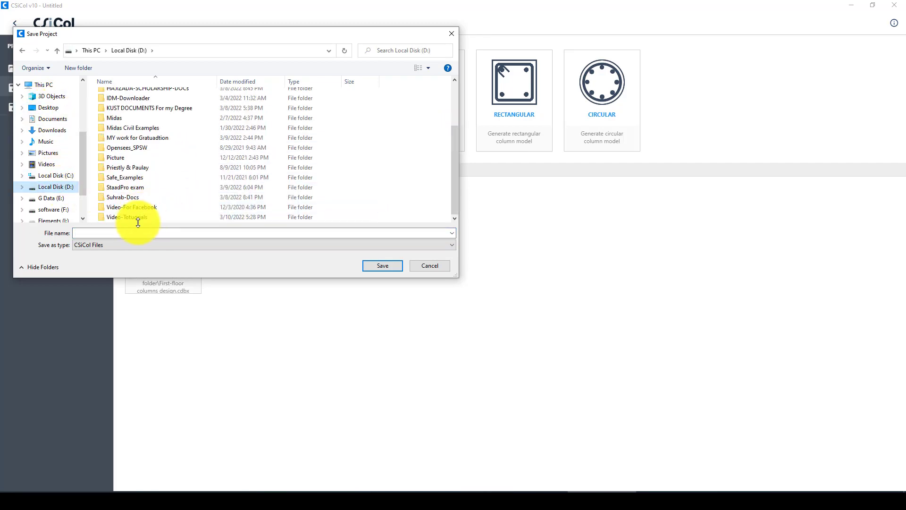
pyautogui.doubleClick(137, 218)
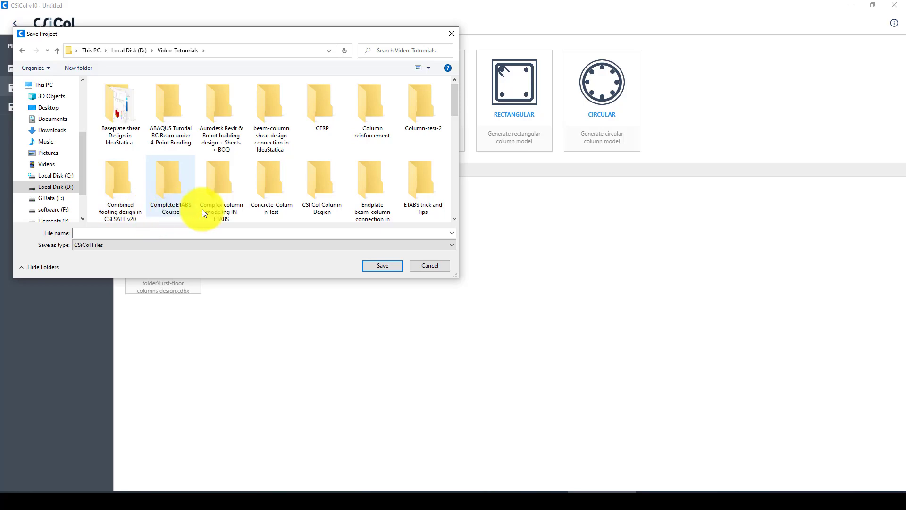
pyautogui.scroll(-6, 282, 202)
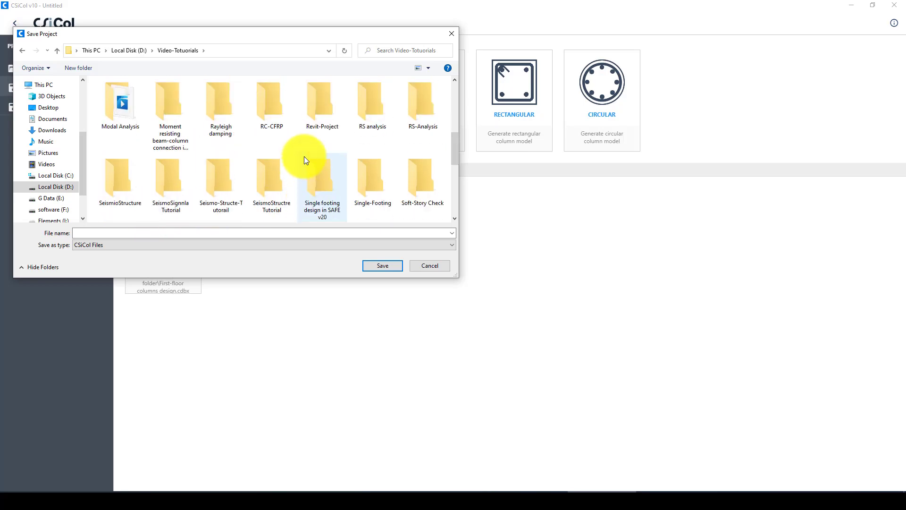
pyautogui.scroll(5, 304, 158)
pyautogui.doubleClick(316, 114)
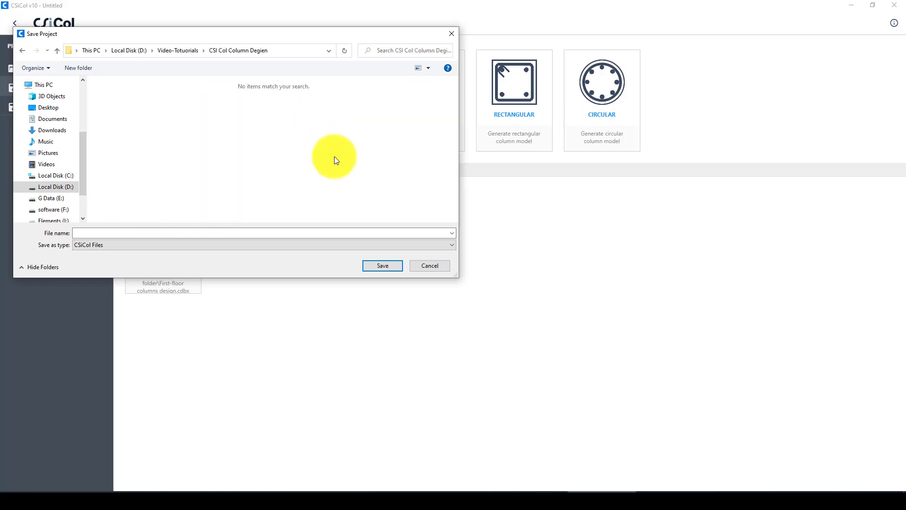
# Step: Name the project file Composit-Column
pyautogui.click(169, 232)
pyautogui.write('Composit')
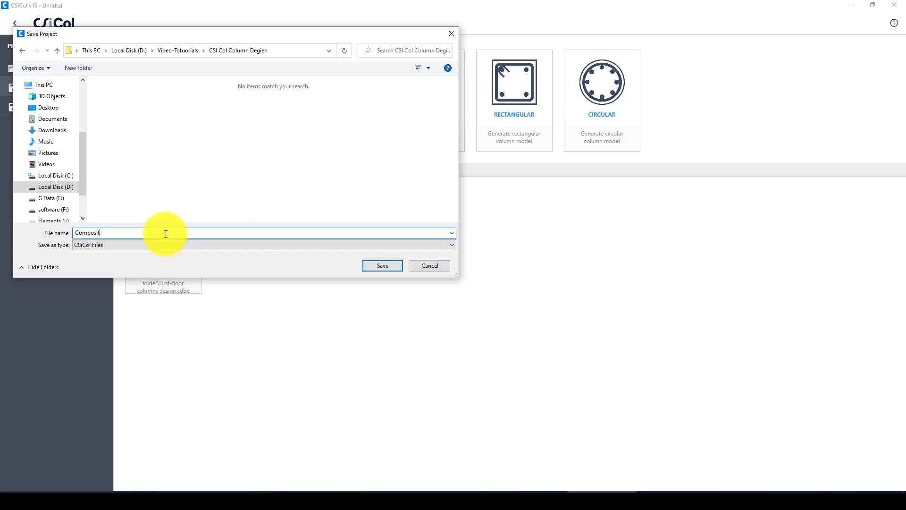
pyautogui.write('-Column')
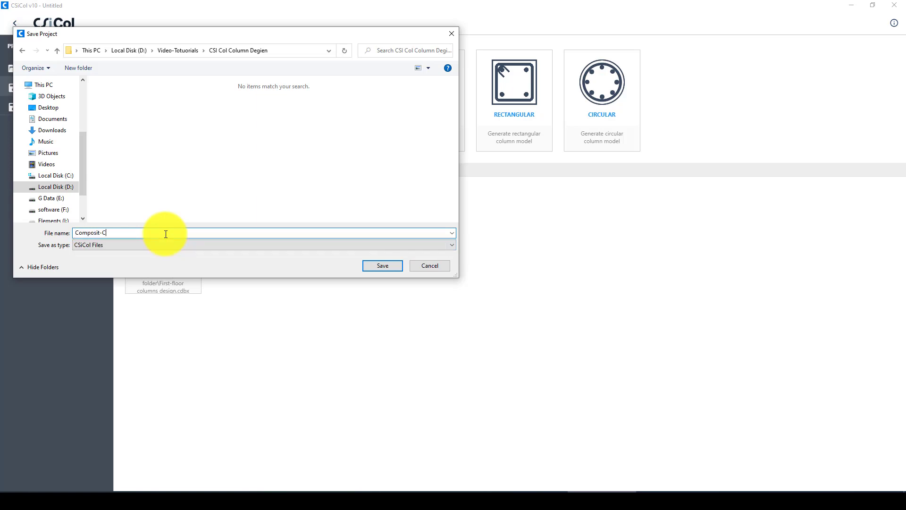